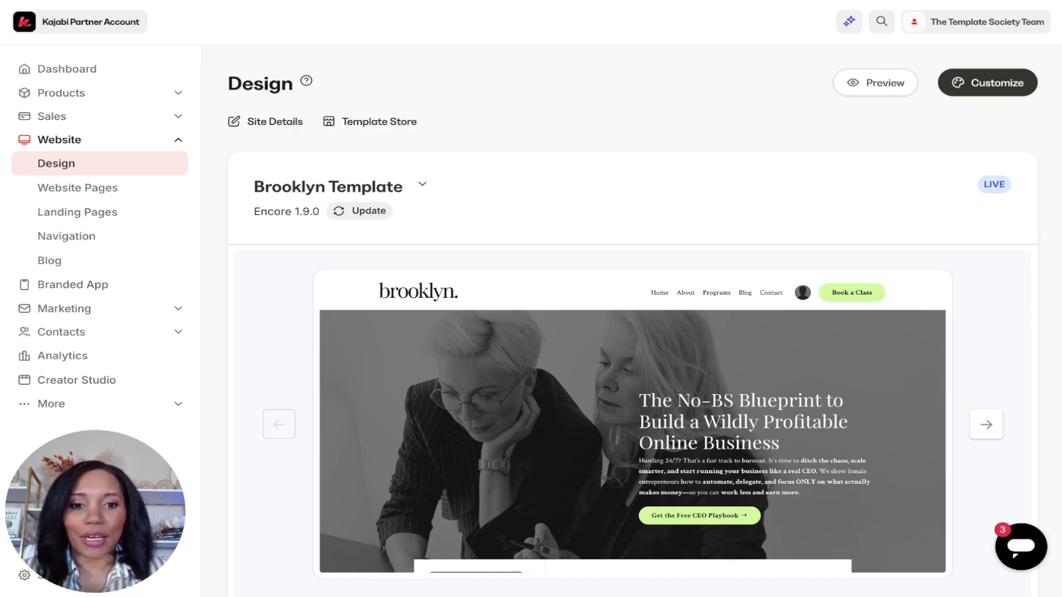
# - Open the Template Store from Saved Templates and scroll the free templates down to Prosper and Taylor
pyautogui.scroll(-8, 949, 338)
pyautogui.scroll(3, 949, 338)
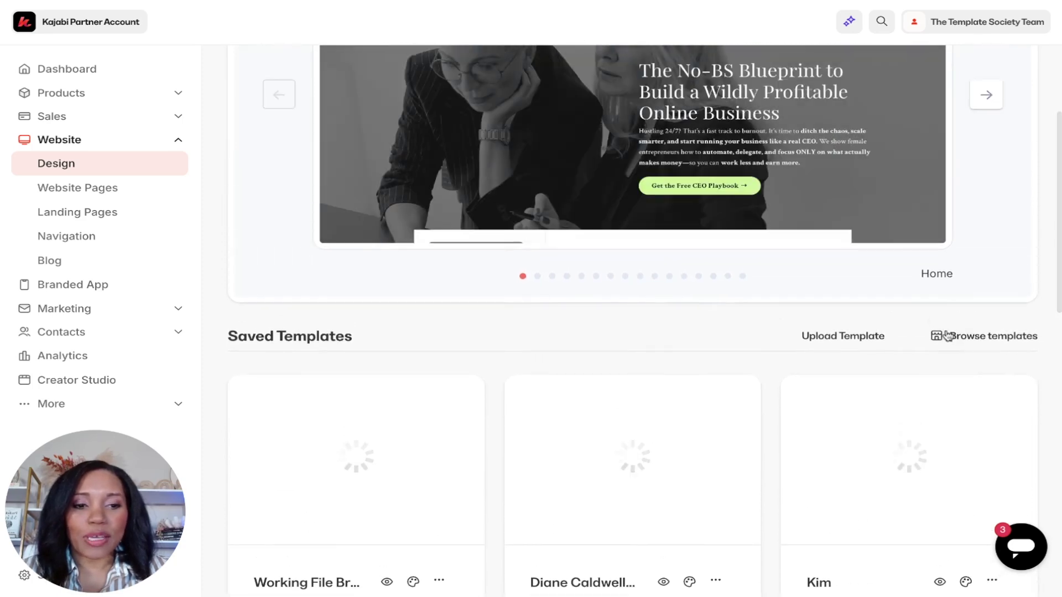
pyautogui.click(978, 338)
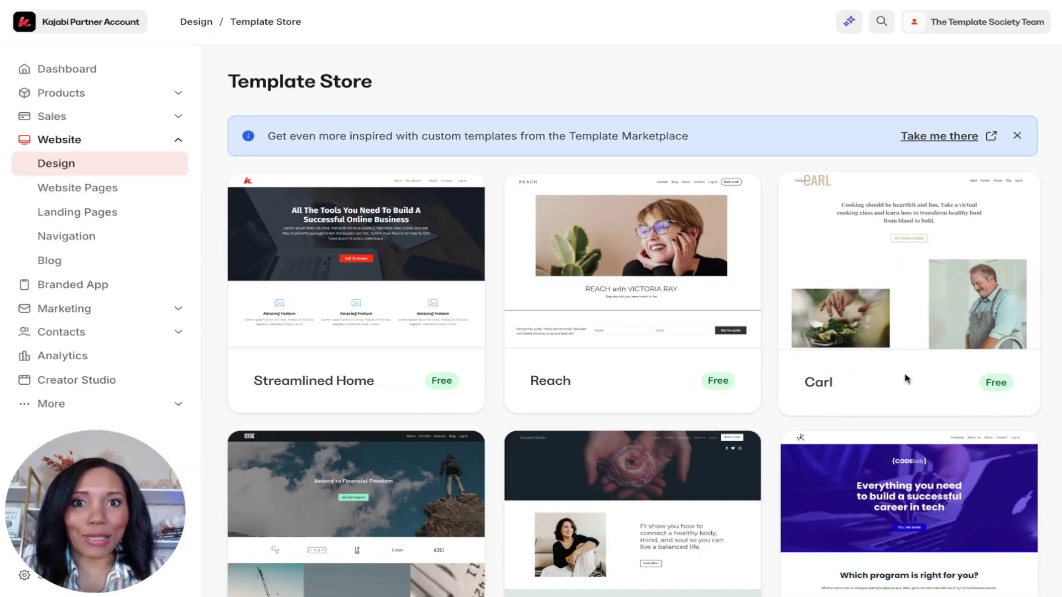
pyautogui.scroll(-6, 708, 392)
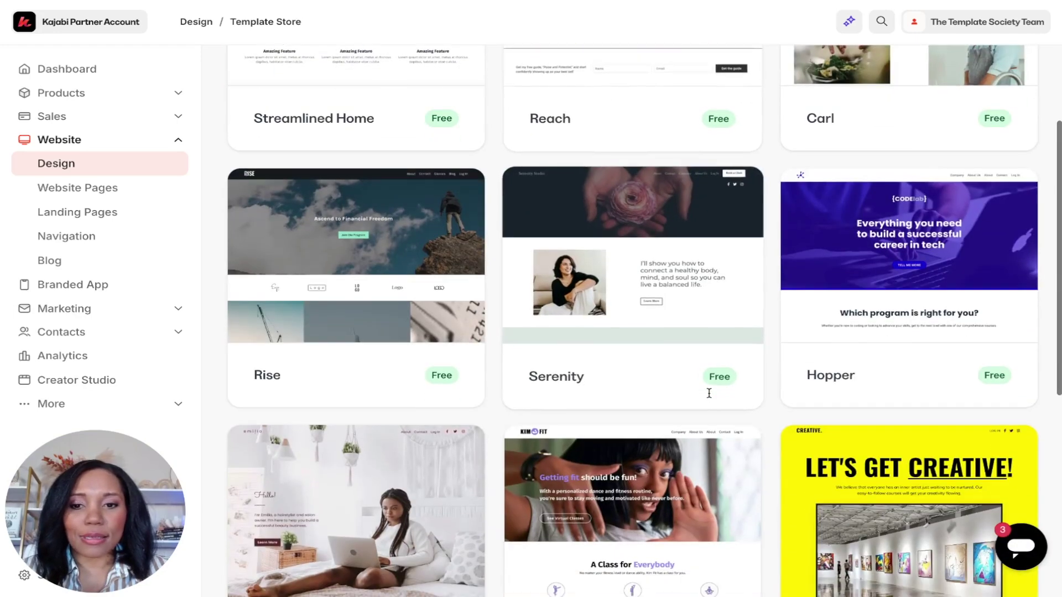
pyautogui.scroll(-6, 709, 392)
pyautogui.scroll(5, 709, 392)
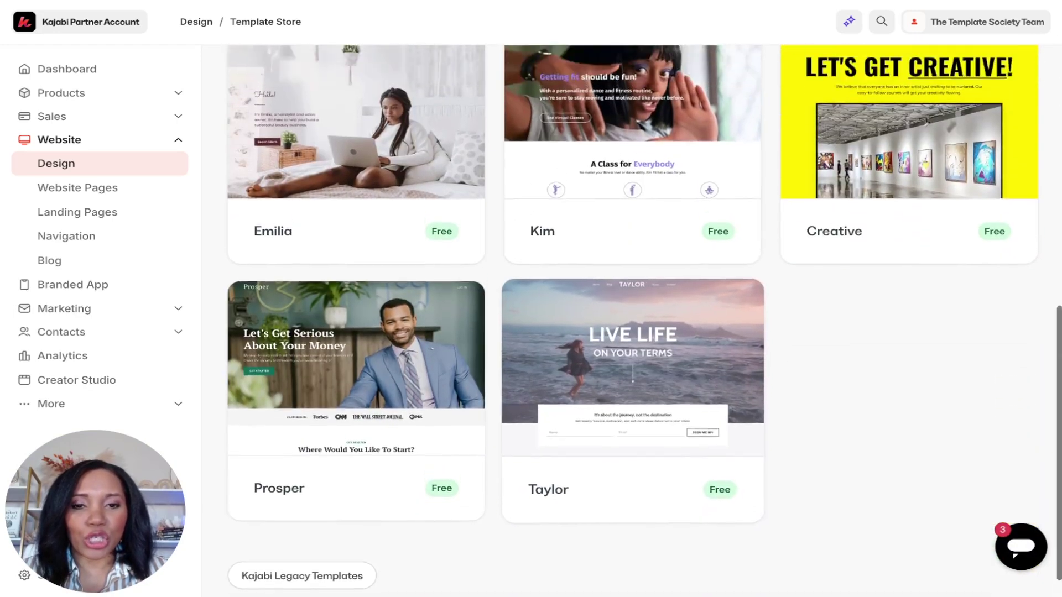
pyautogui.scroll(7, 644, 321)
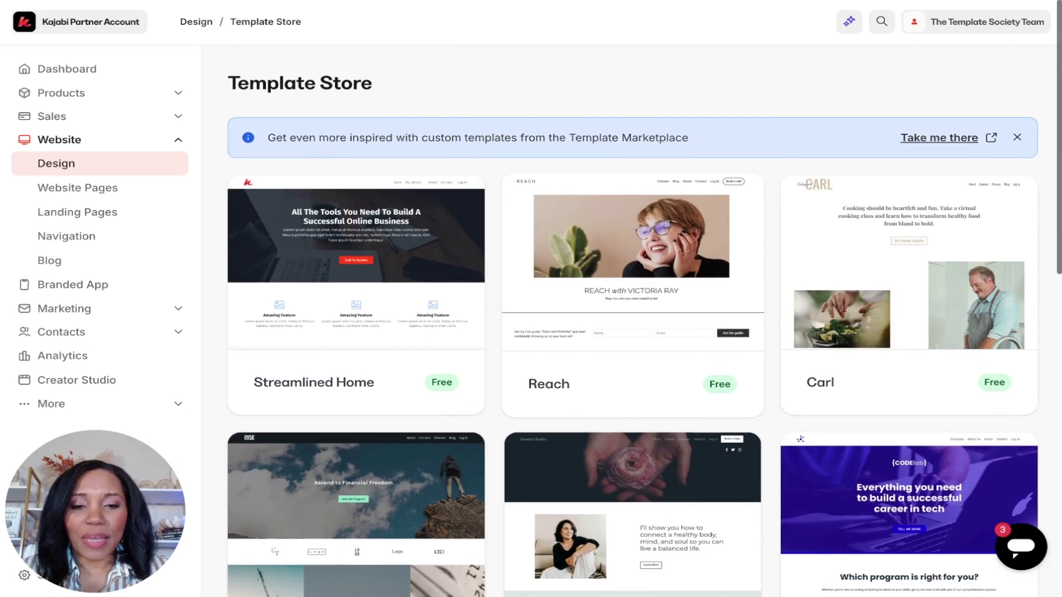
pyautogui.scroll(-12, 644, 321)
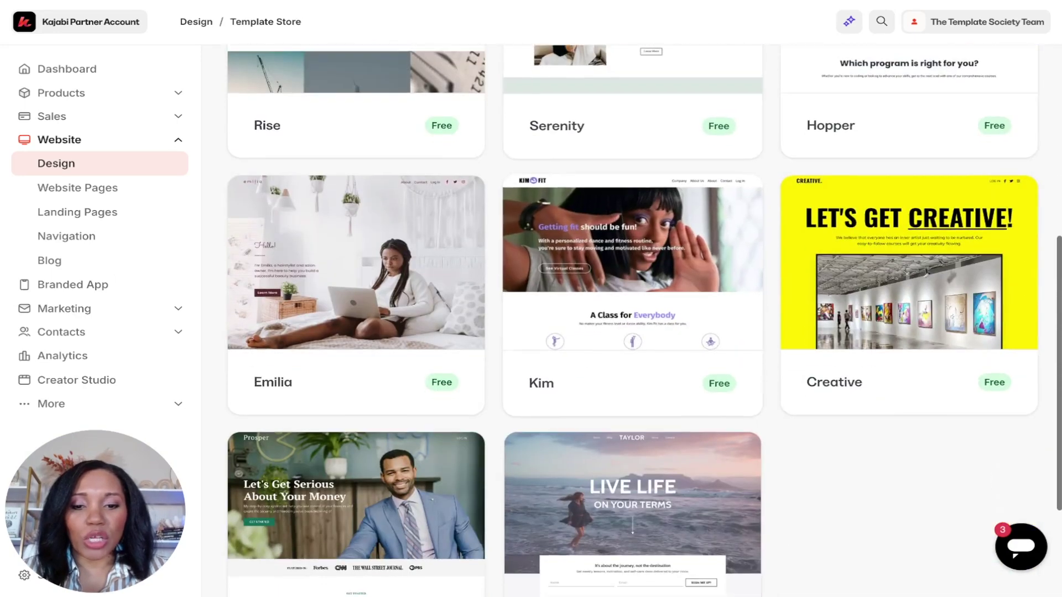
pyautogui.scroll(10, 644, 321)
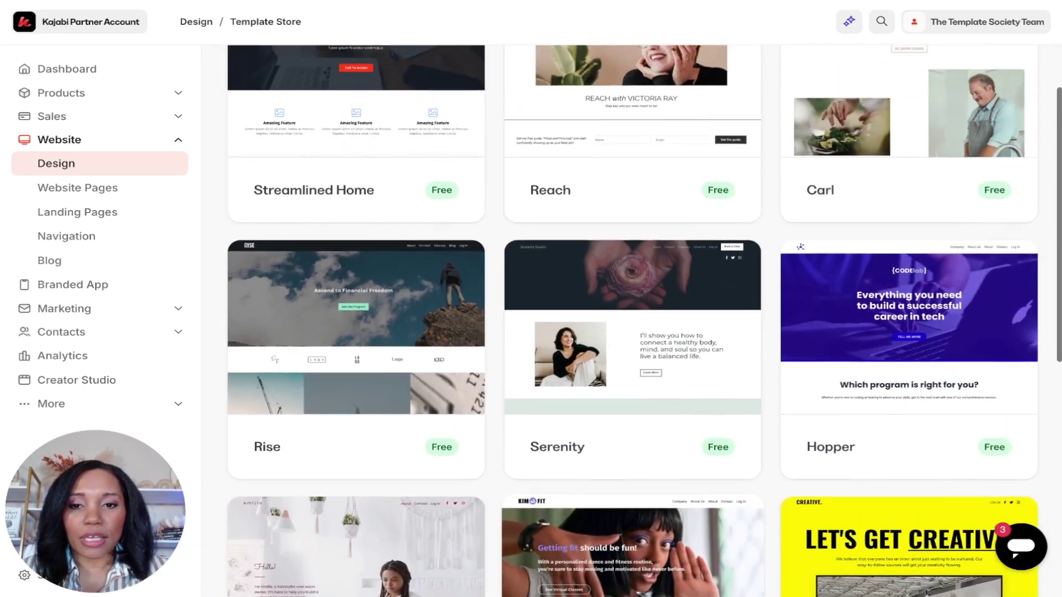
pyautogui.scroll(3, 644, 321)
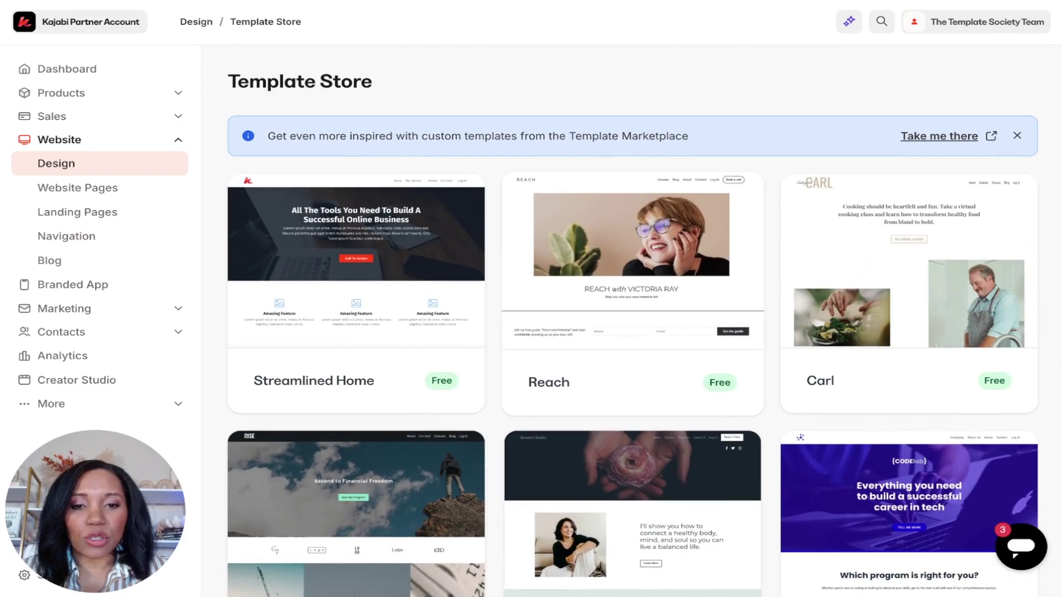
pyautogui.scroll(-10, 644, 321)
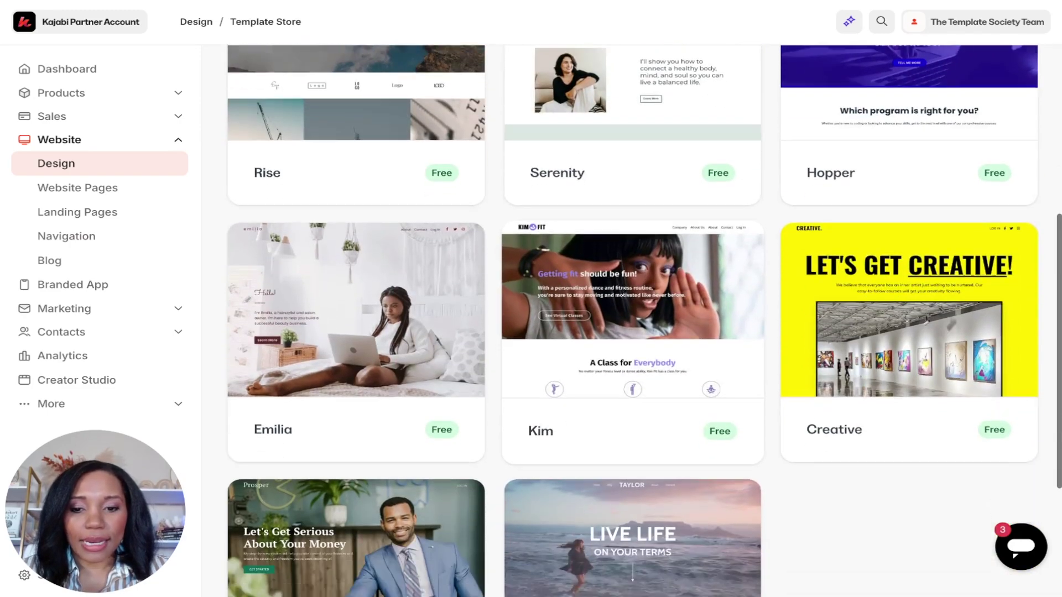
pyautogui.scroll(-3, 573, 483)
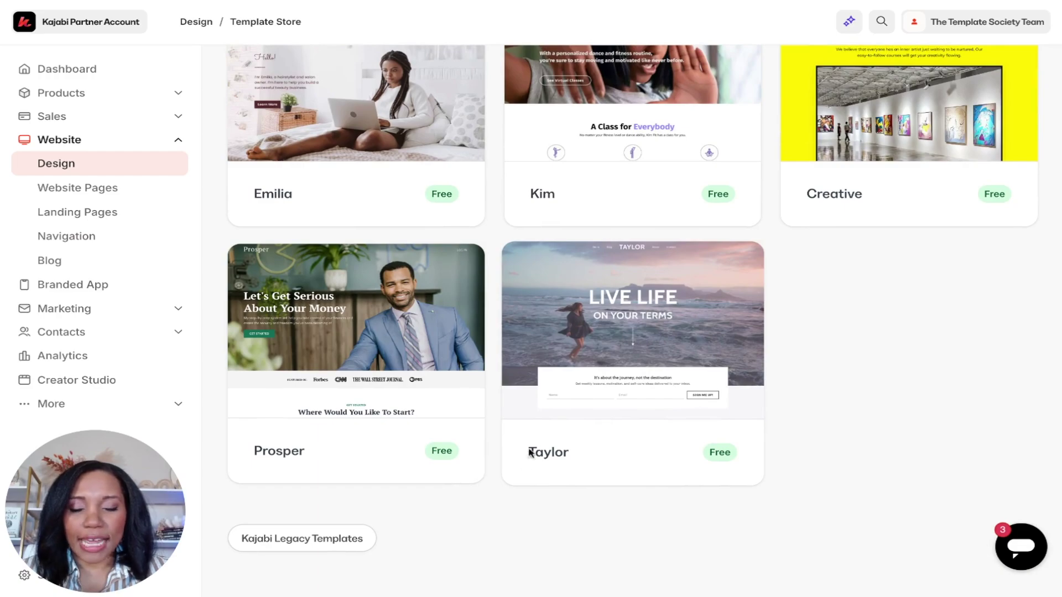
# - Preview the Taylor template and add it to the saved templates
pyautogui.click(588, 334)
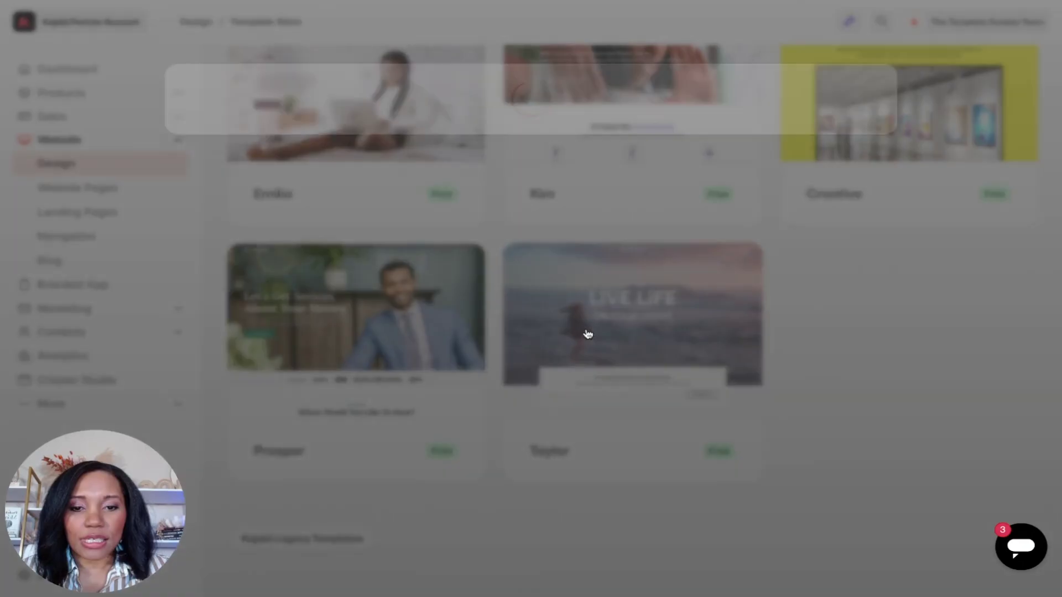
pyautogui.scroll(-10, 371, 409)
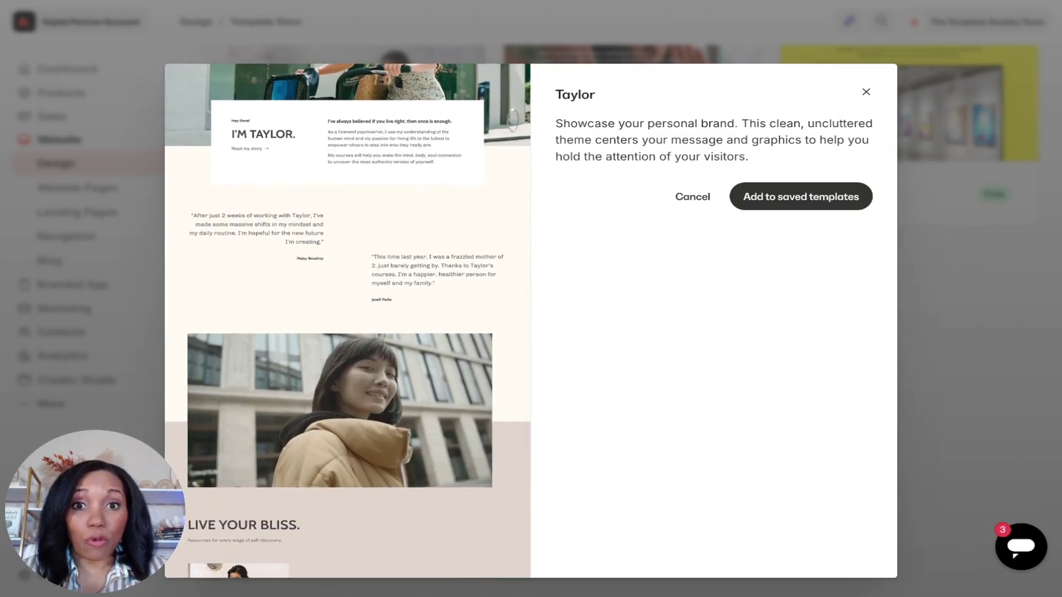
pyautogui.scroll(-5, 347, 321)
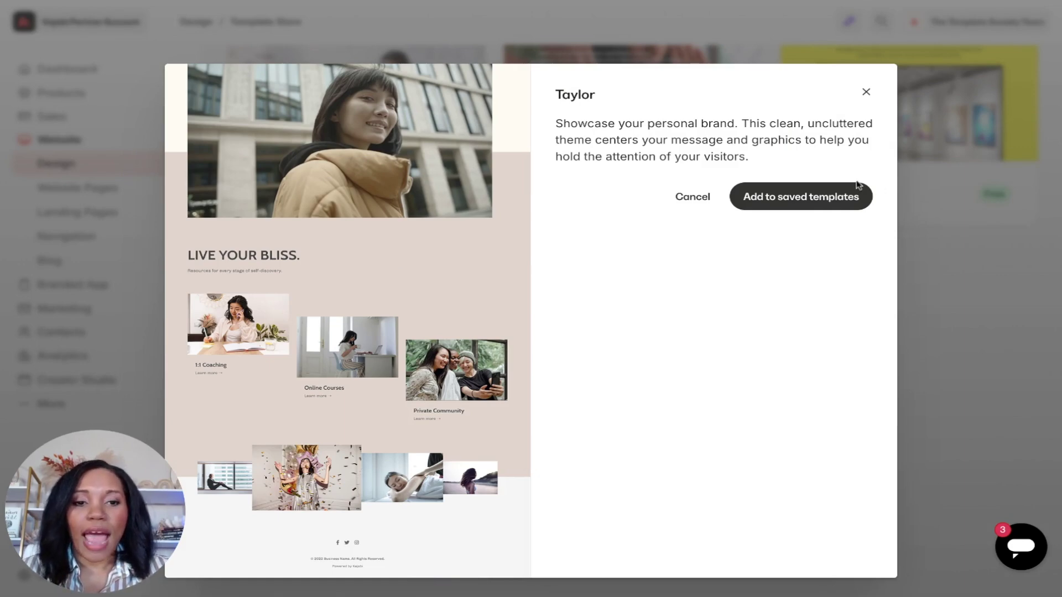
pyautogui.scroll(15, 423, 280)
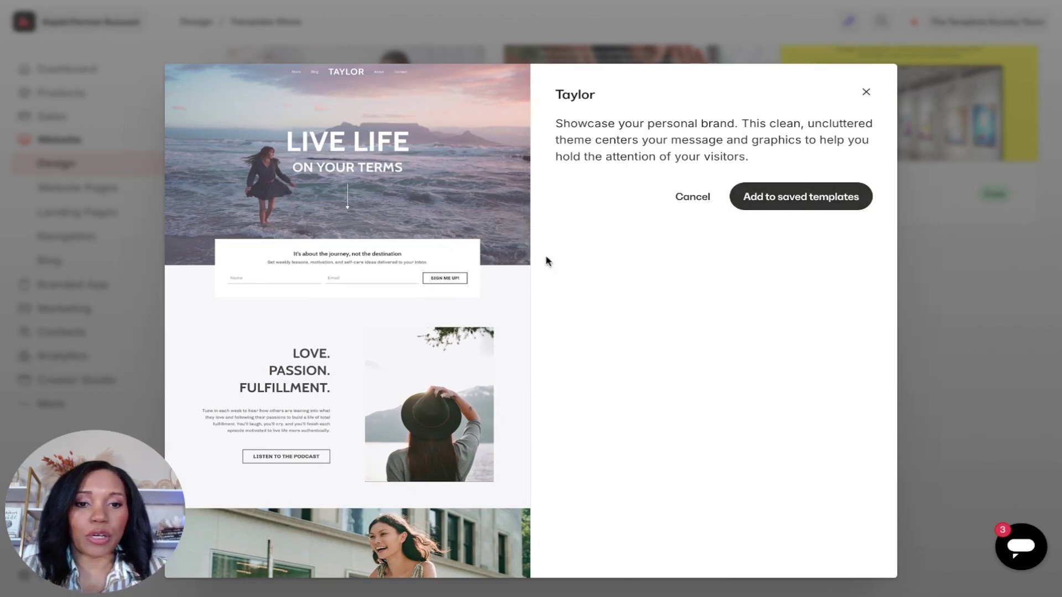
pyautogui.click(802, 197)
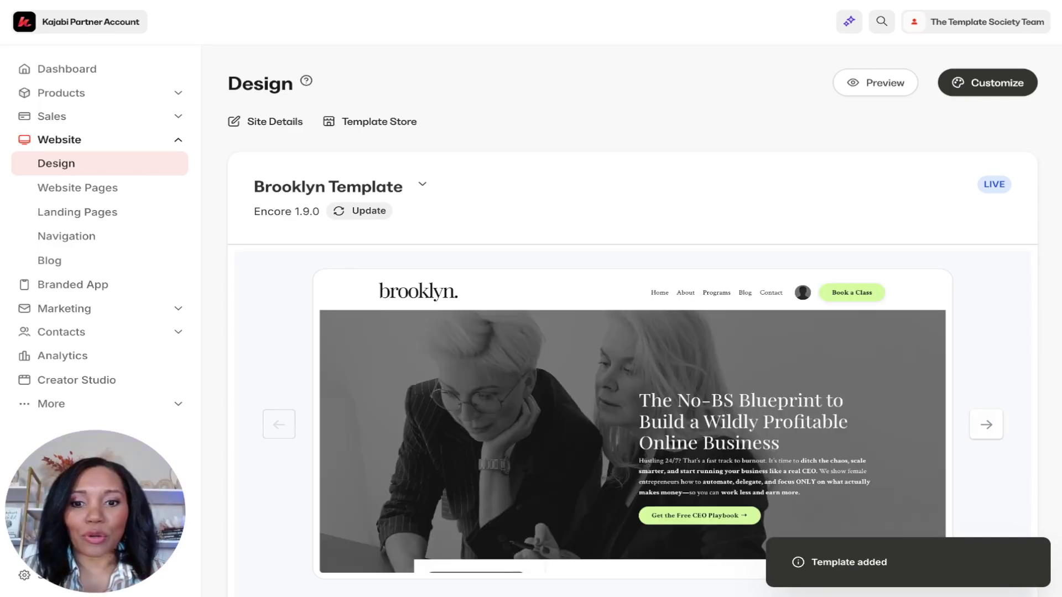
# - Customize the saved Taylor template and review its Home page sections from Hero to Exit Popup
pyautogui.scroll(-7, 437, 390)
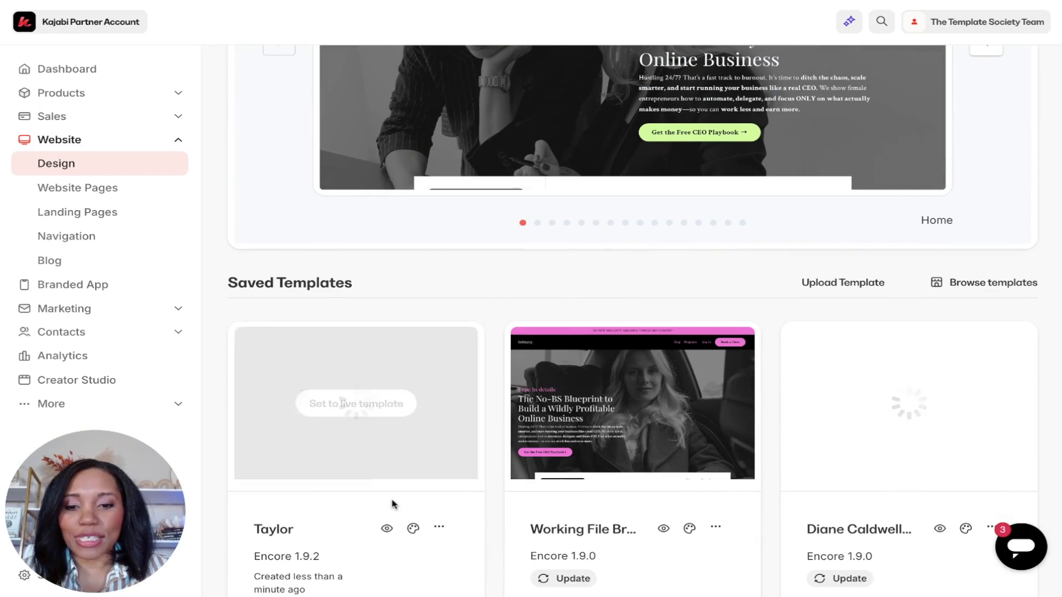
pyautogui.click(413, 529)
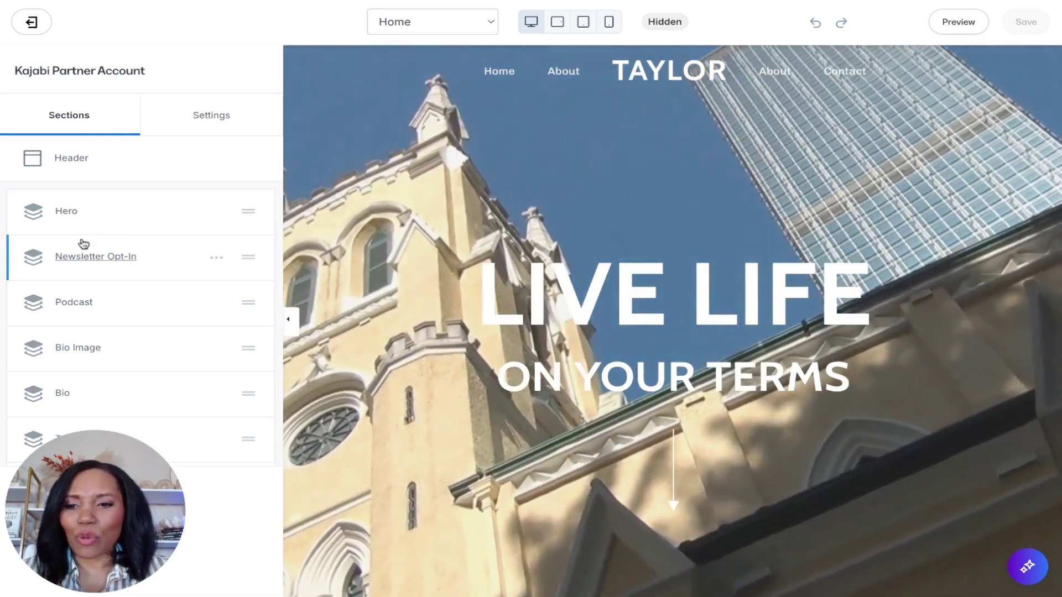
pyautogui.scroll(-1, 89, 265)
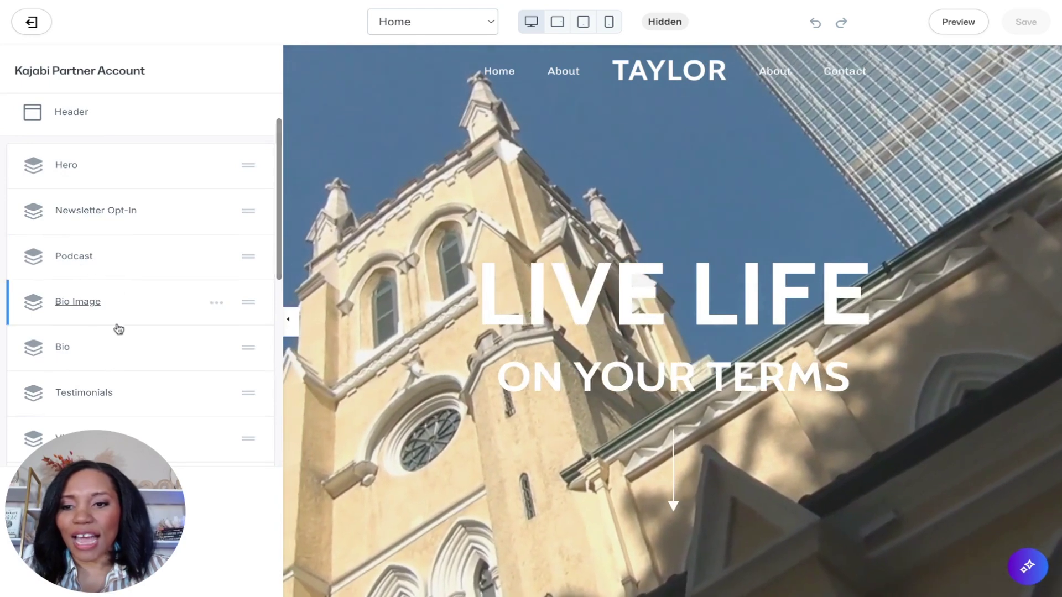
pyautogui.scroll(-5, 131, 358)
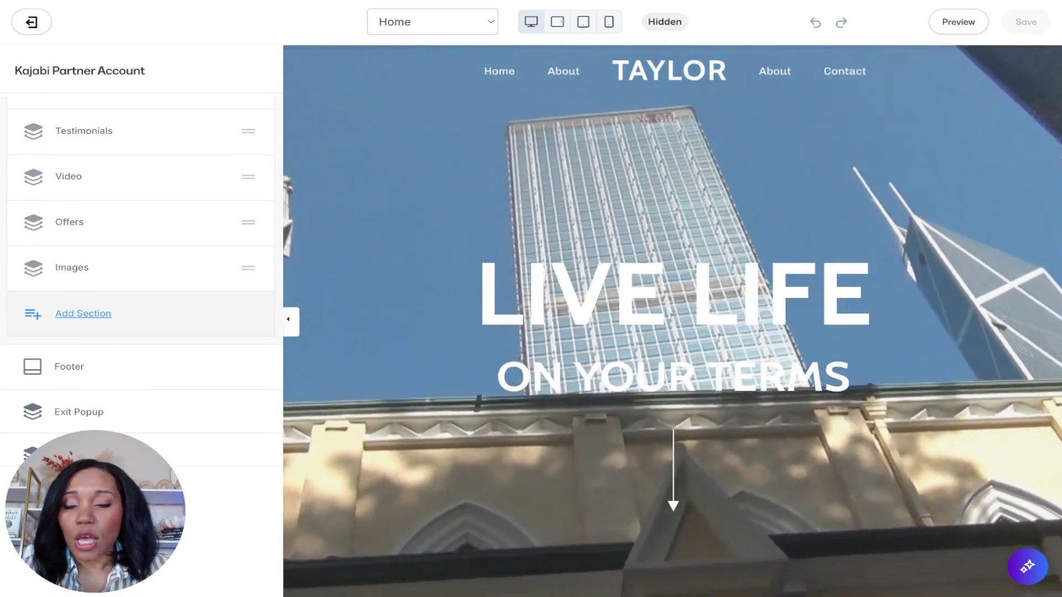
# - Browse the Add Section element list, then return to the homepage's Sections list
pyautogui.click(83, 314)
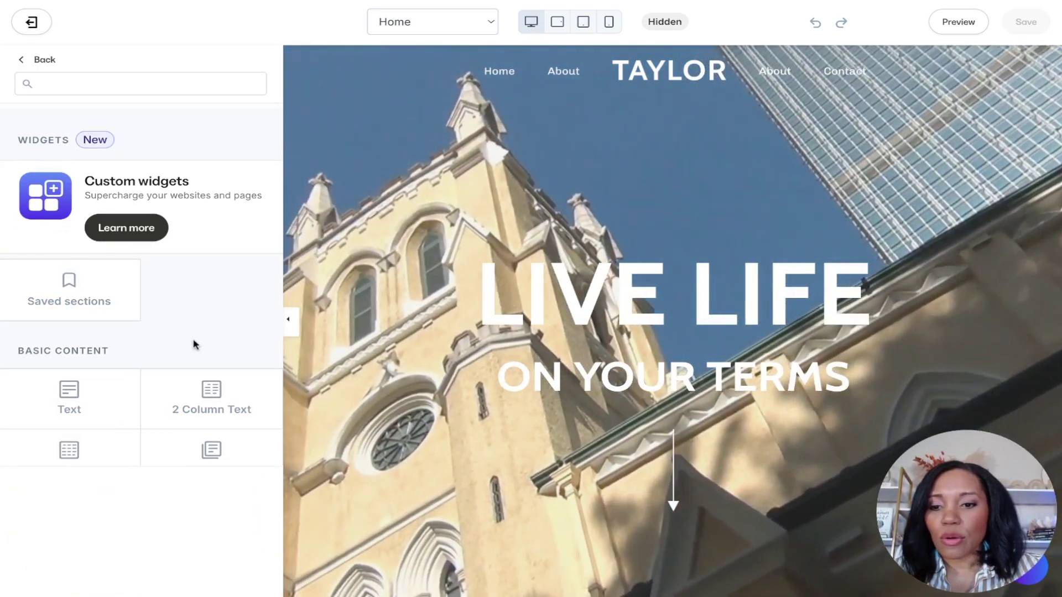
pyautogui.scroll(-3, 195, 344)
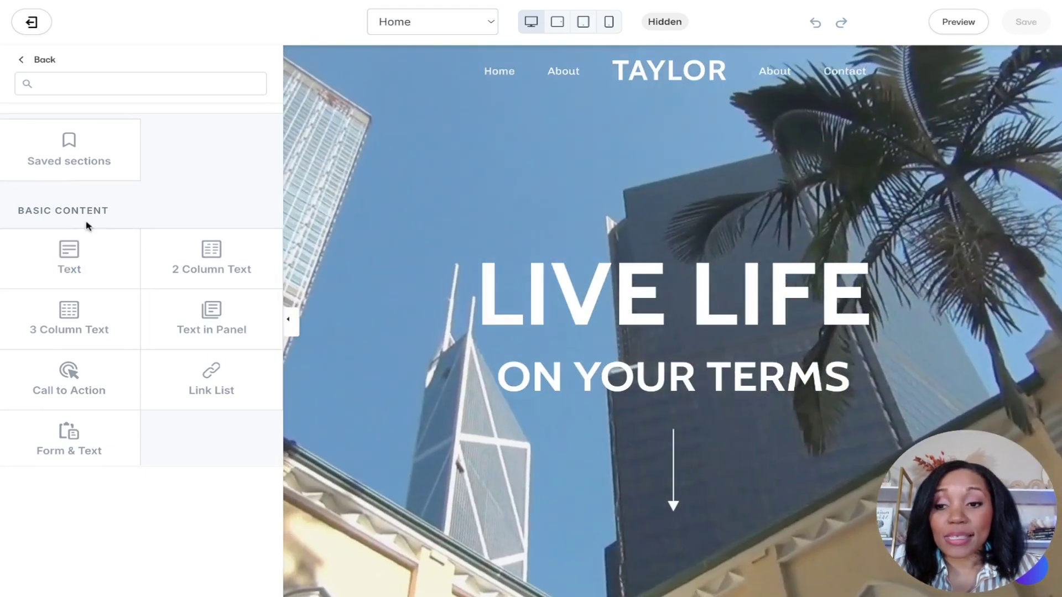
pyautogui.scroll(-1, 76, 284)
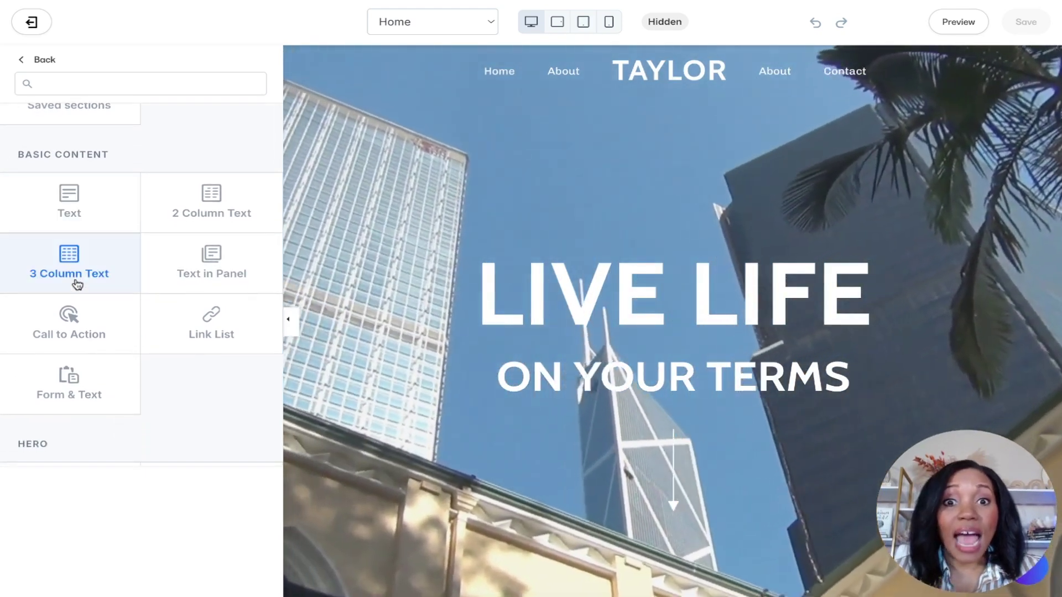
pyautogui.scroll(-1, 78, 285)
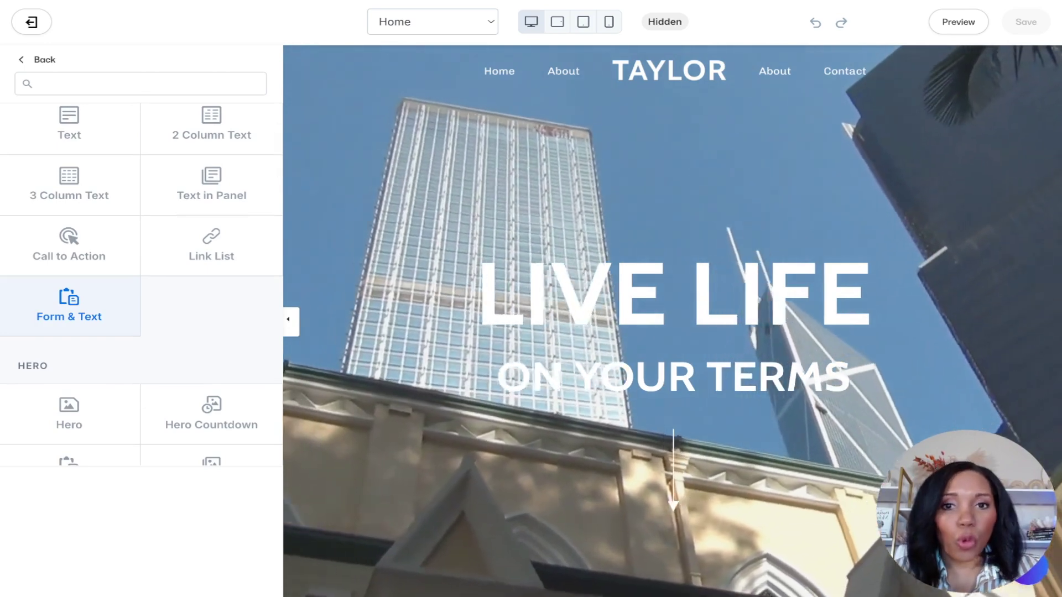
pyautogui.scroll(-2, 55, 276)
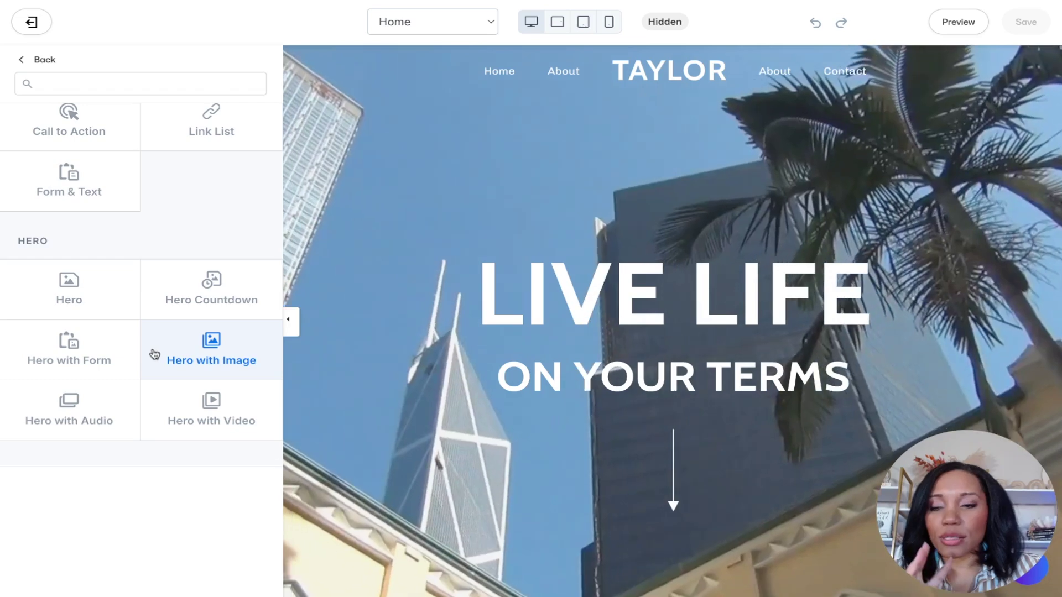
pyautogui.scroll(-5, 148, 353)
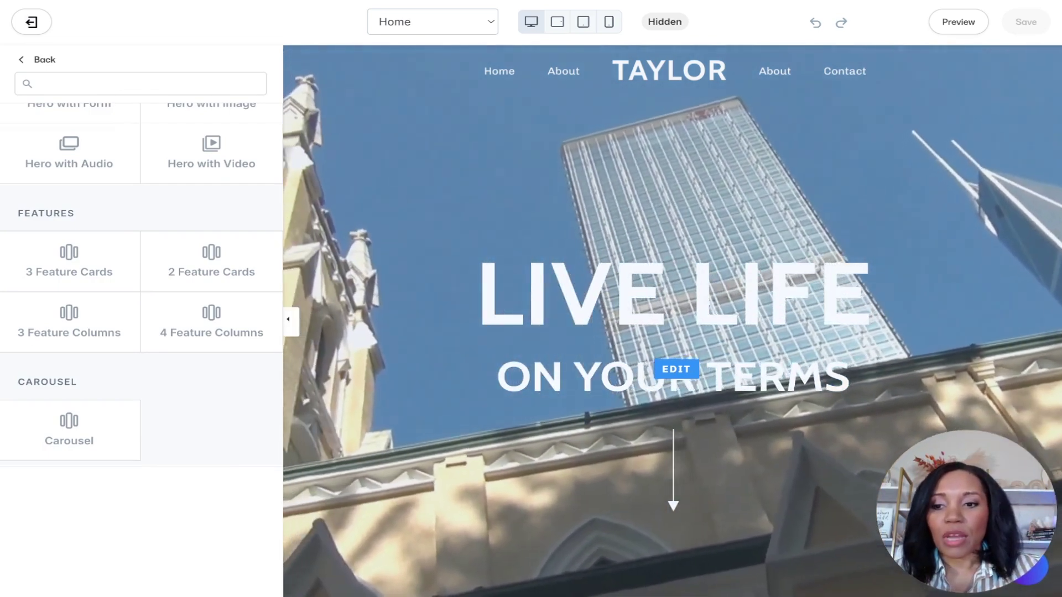
pyautogui.scroll(-1, 134, 418)
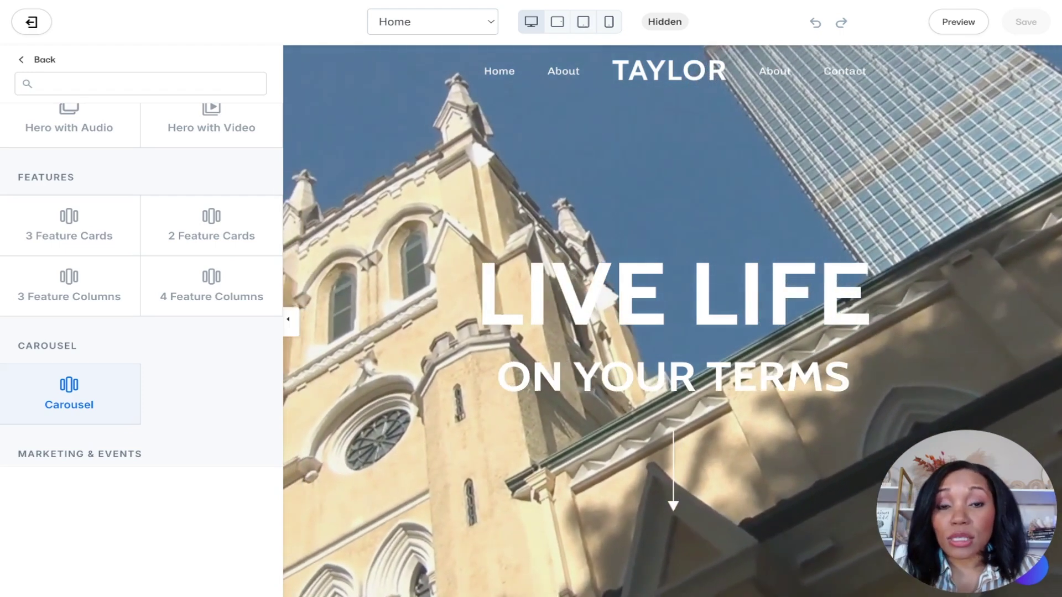
pyautogui.scroll(-8, 69, 410)
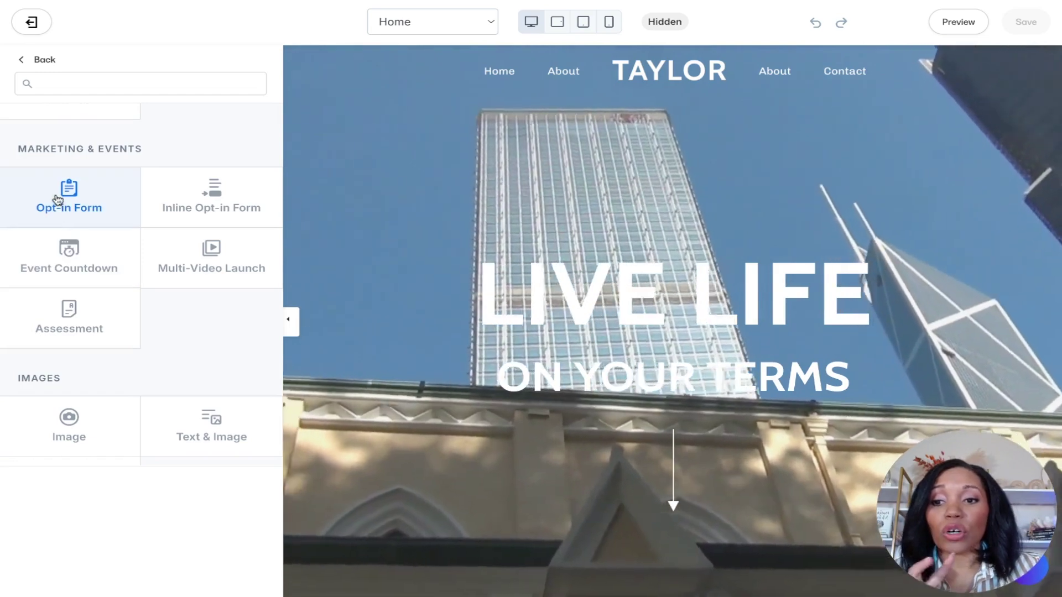
pyautogui.scroll(-2, 117, 375)
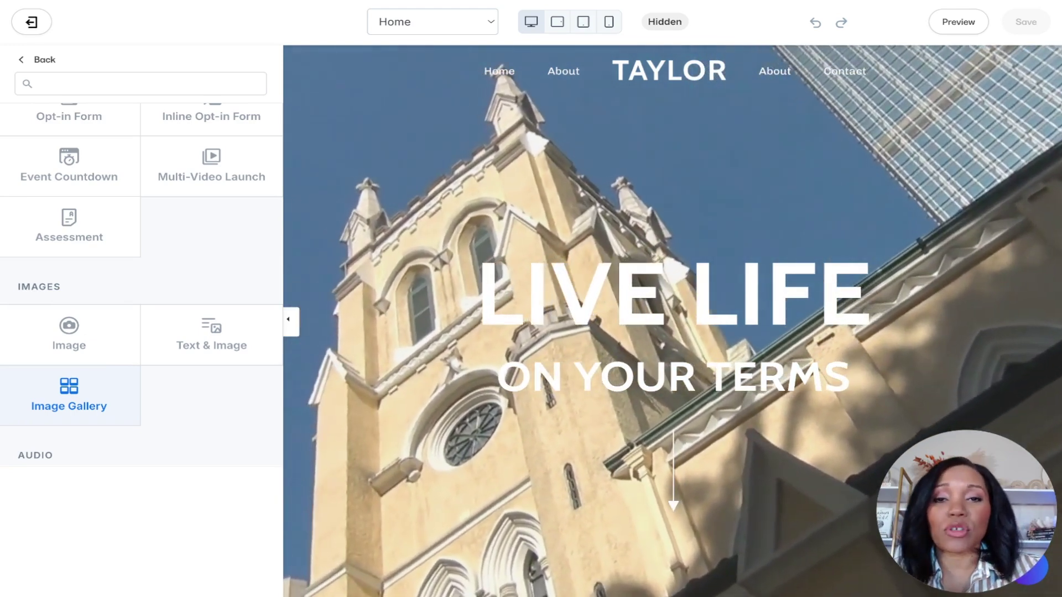
pyautogui.scroll(-7, 118, 375)
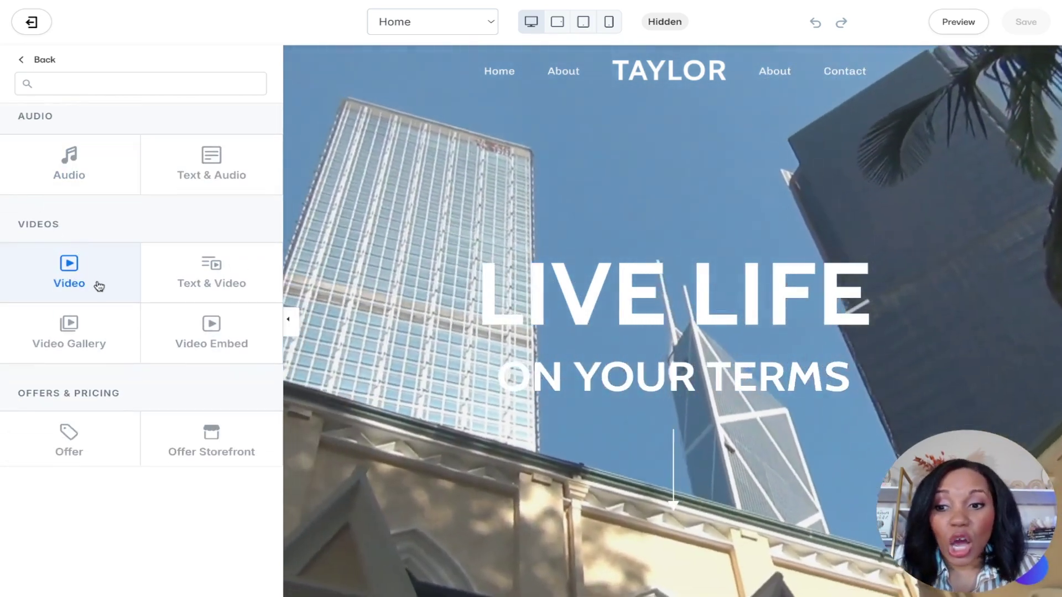
pyautogui.scroll(-2, 99, 286)
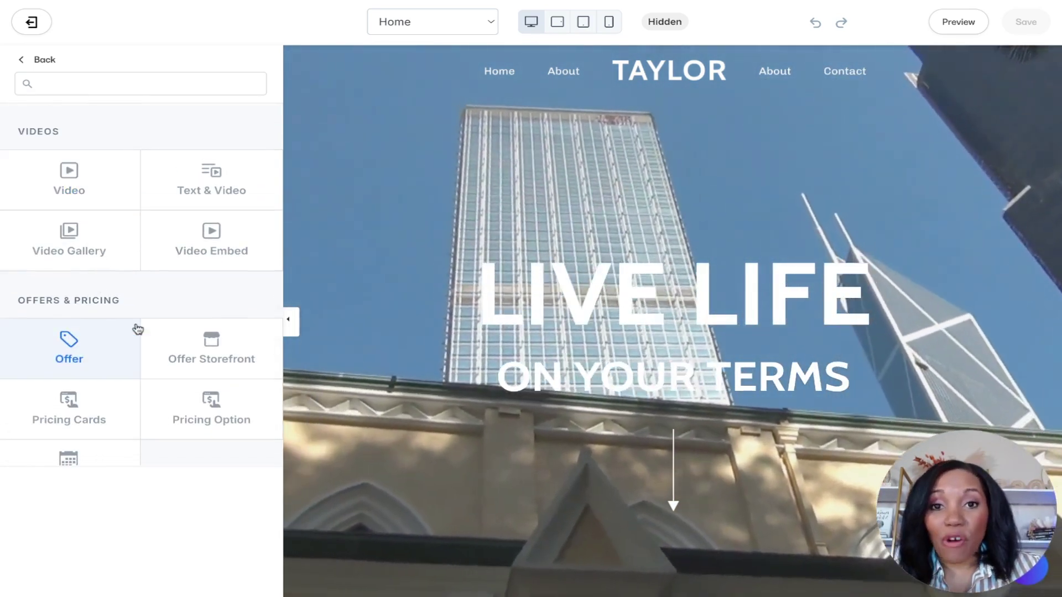
pyautogui.scroll(-5, 138, 330)
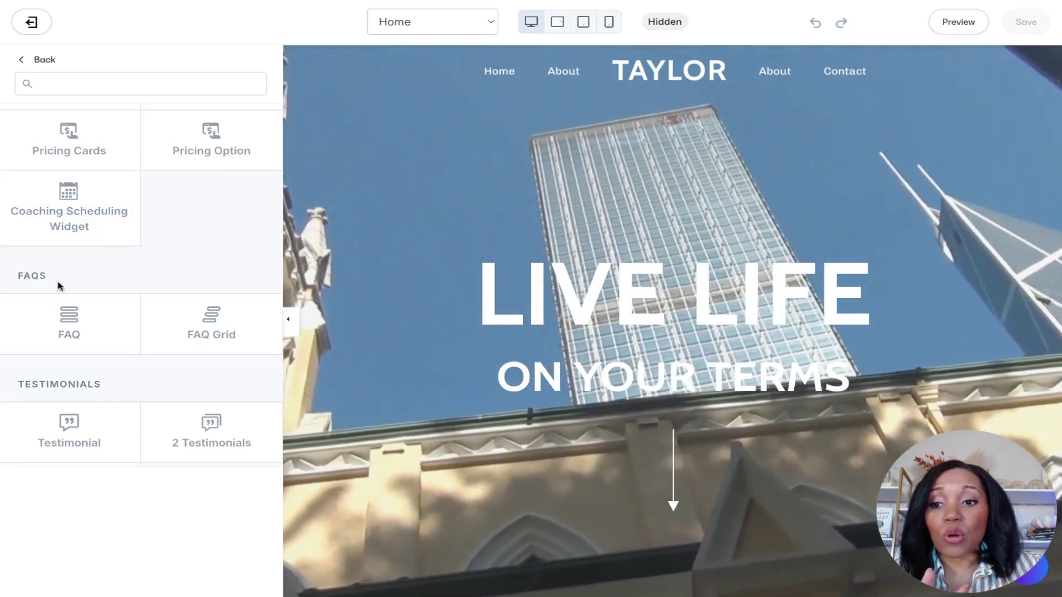
pyautogui.scroll(-8, 103, 305)
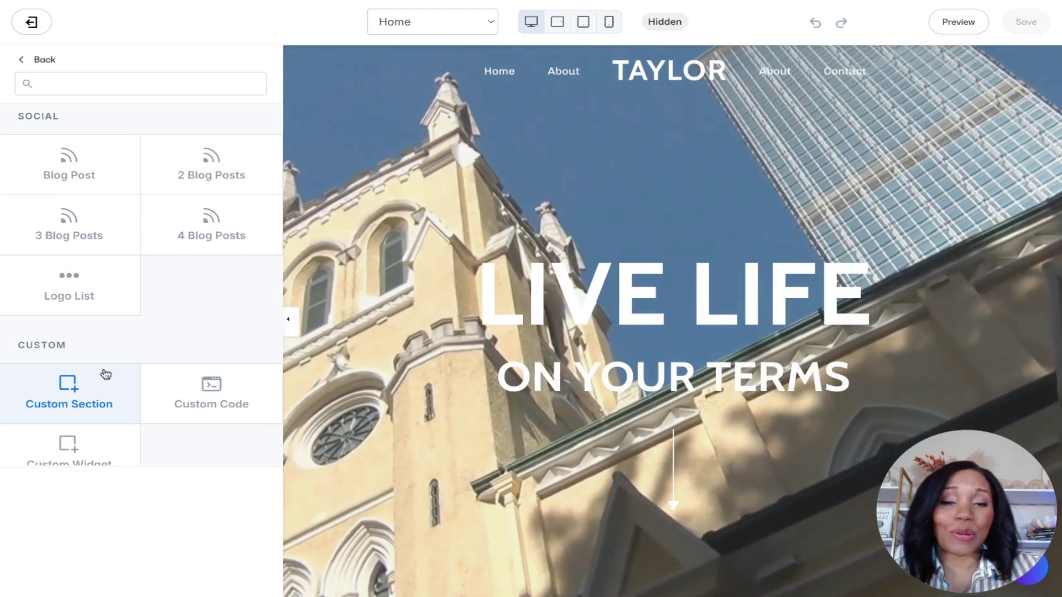
pyautogui.scroll(-1, 105, 375)
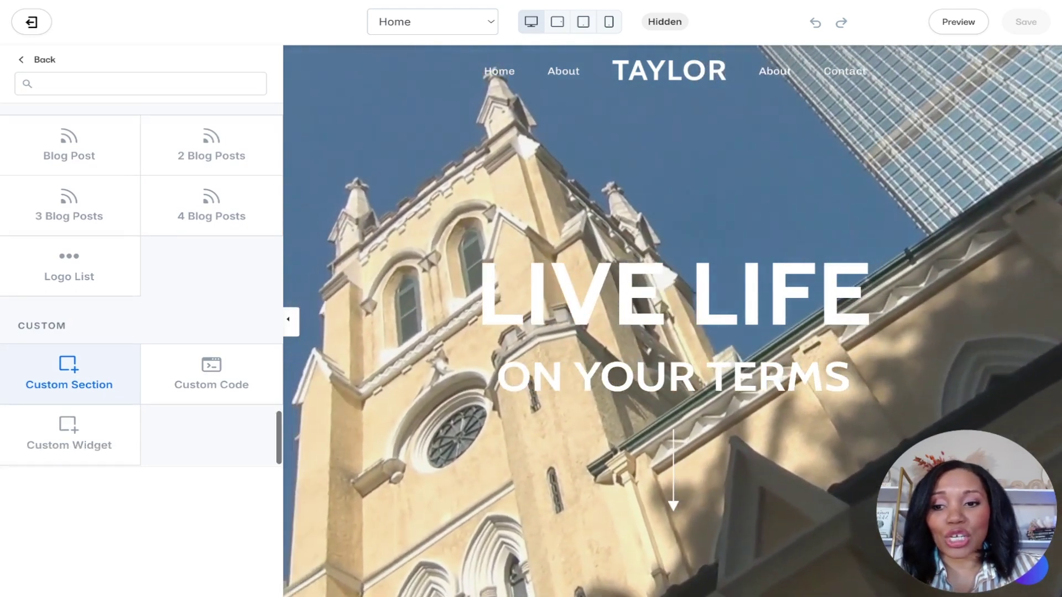
pyautogui.scroll(10, 273, 297)
pyautogui.scroll(5, 261, 308)
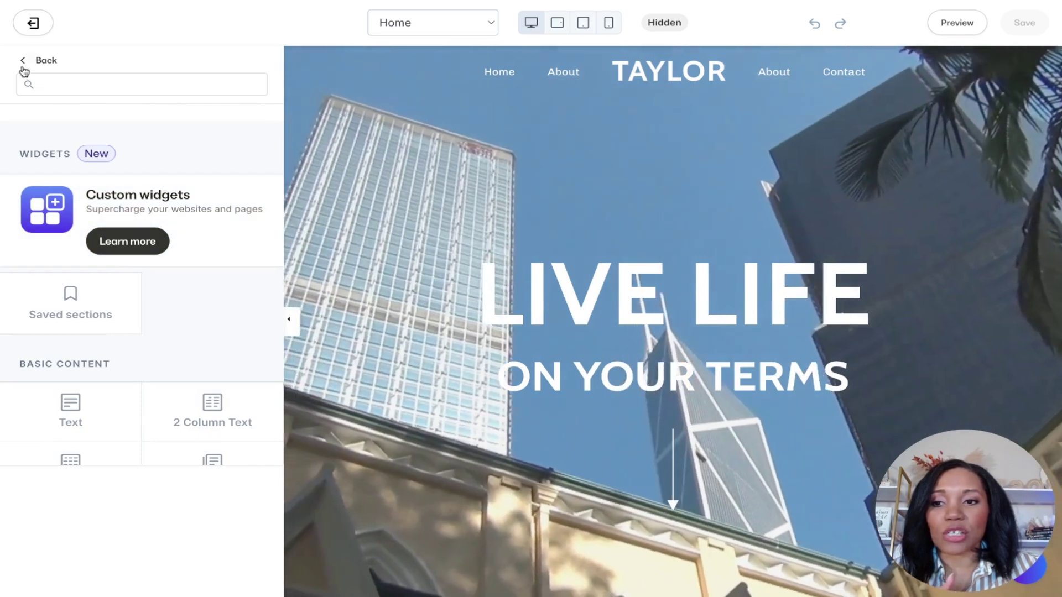
pyautogui.click(25, 61)
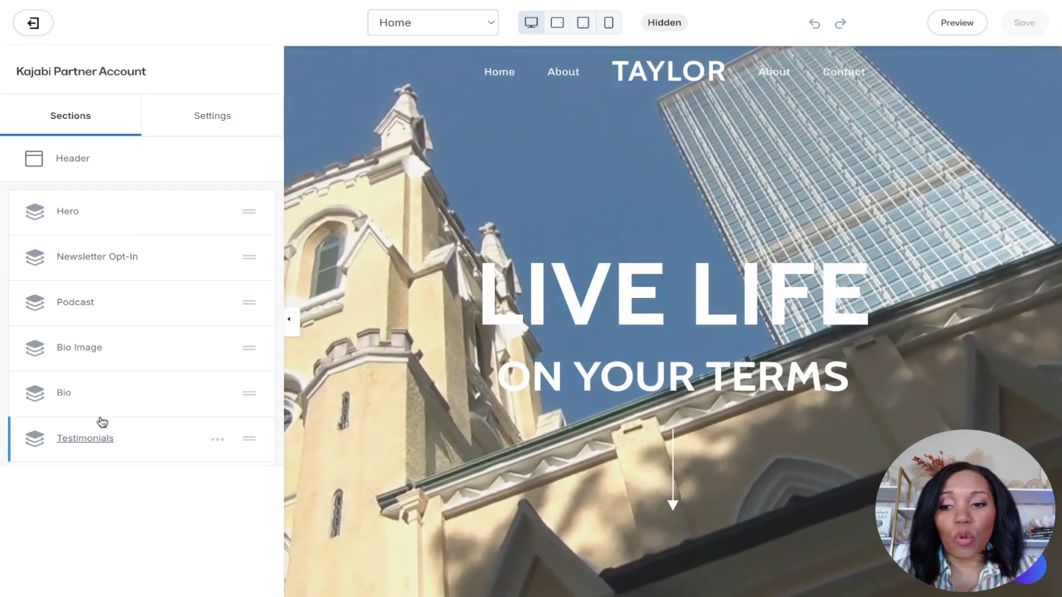
# - Open the Hero section's settings from the page preview
pyautogui.scroll(-2, 101, 421)
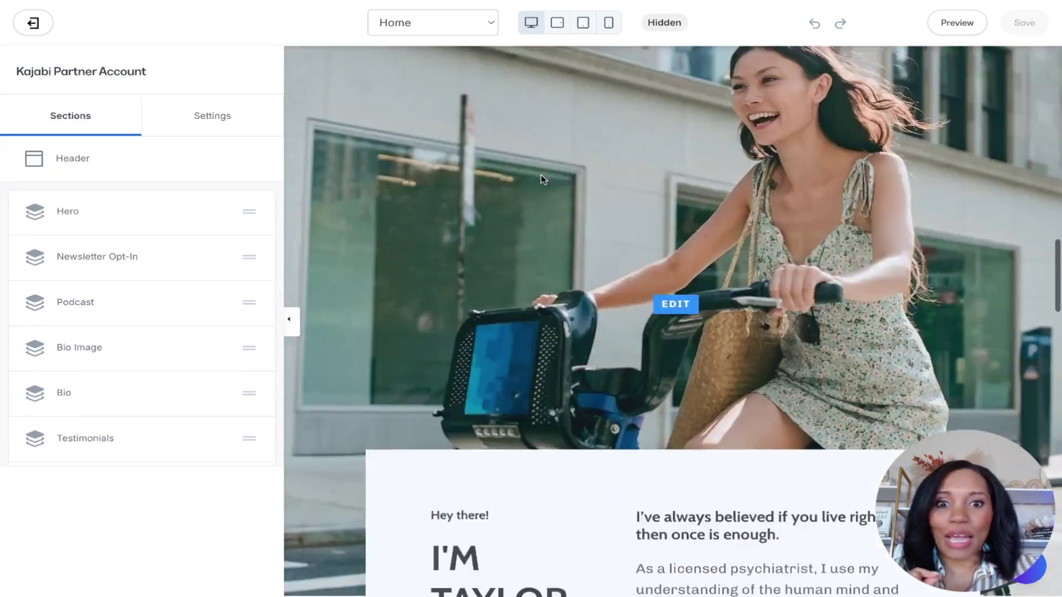
pyautogui.scroll(15, 544, 179)
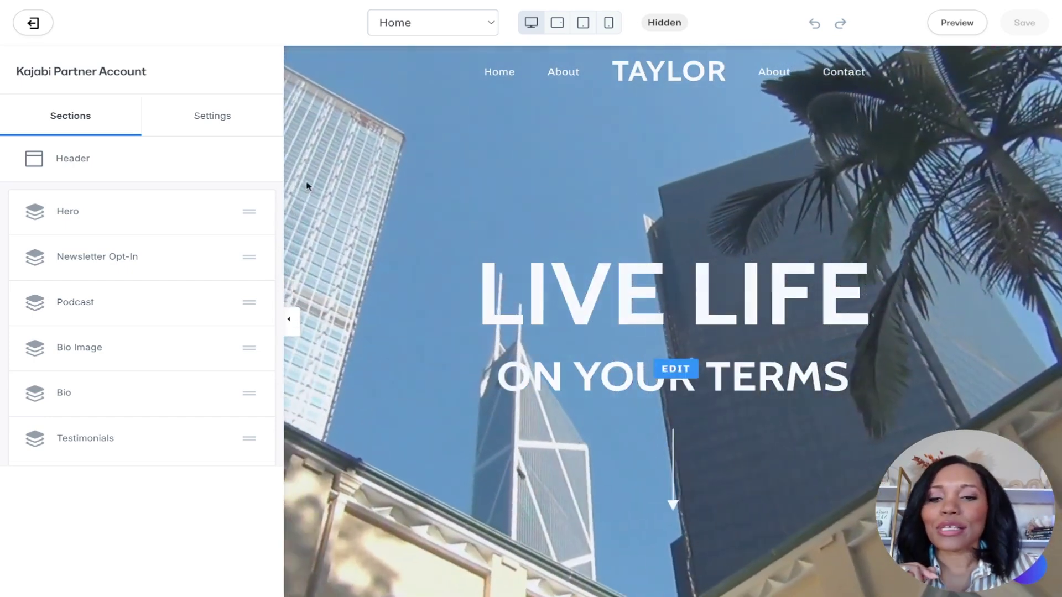
pyautogui.click(325, 193)
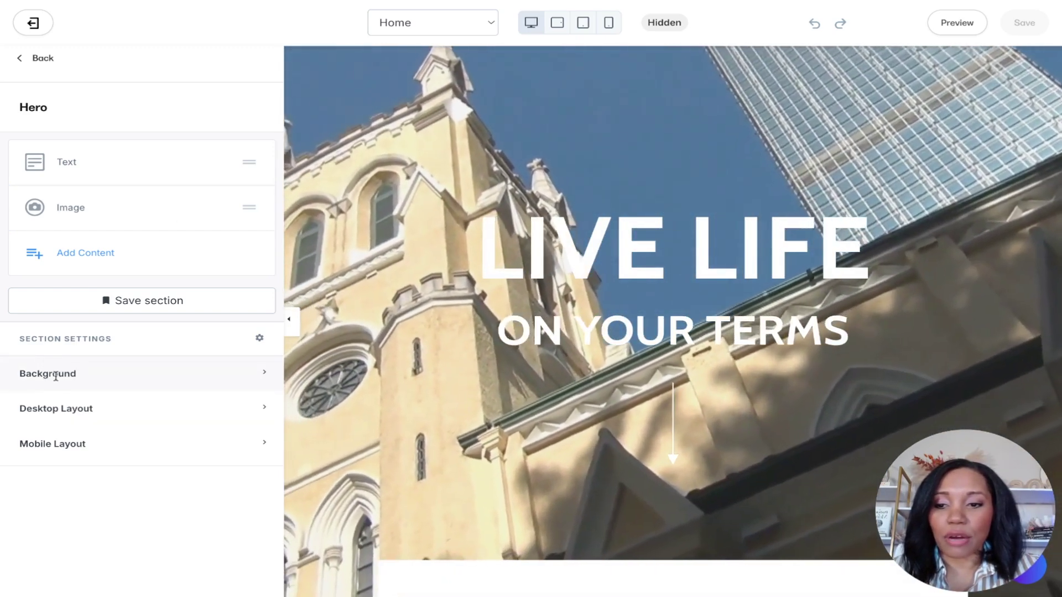
# - Change the Hero Background Media Type from Video to Image and bring up the Select Image choices
pyautogui.click(116, 382)
pyautogui.scroll(-2, 116, 383)
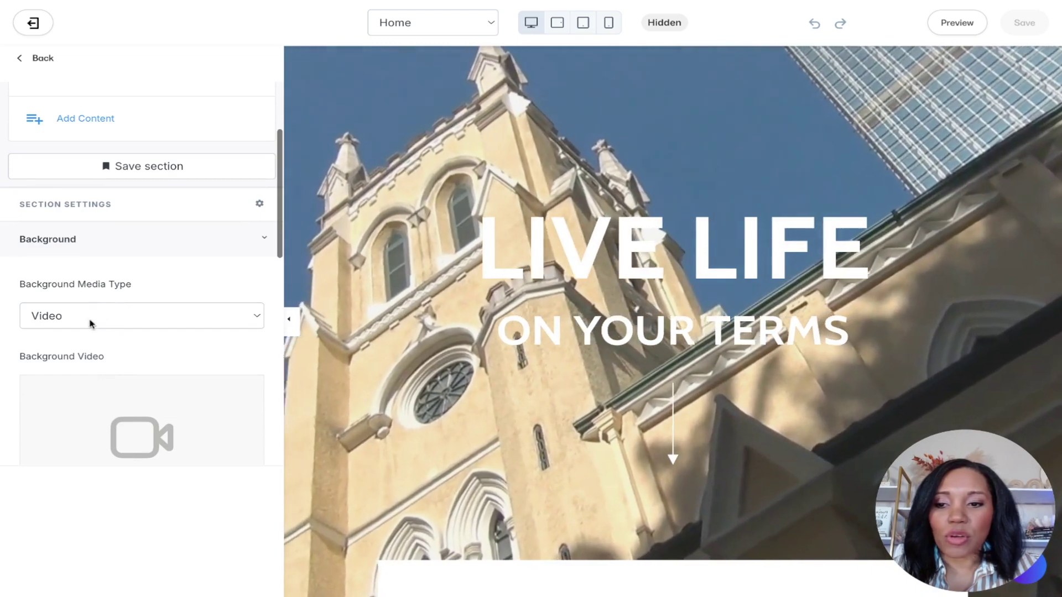
pyautogui.click(42, 319)
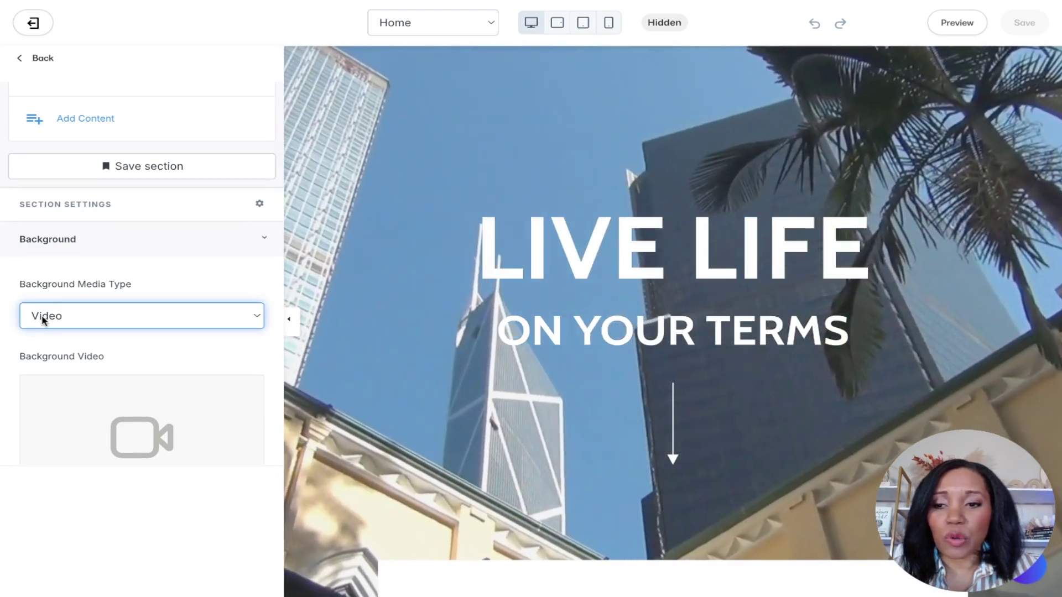
pyautogui.click(47, 300)
pyautogui.scroll(-4, 111, 346)
pyautogui.moveTo(112, 345)
pyautogui.scroll(-3, 111, 346)
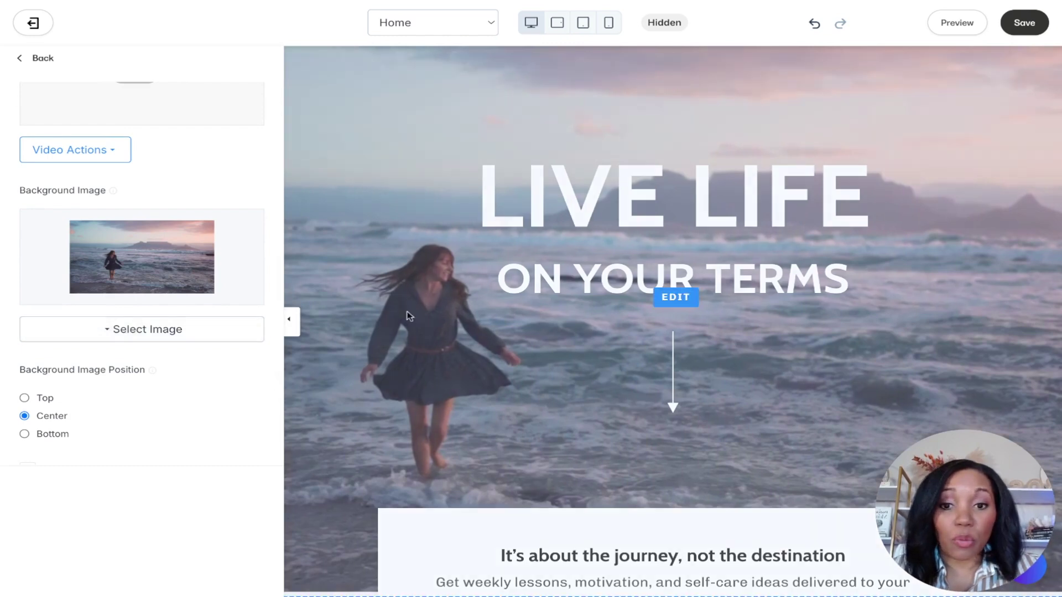
pyautogui.click(117, 332)
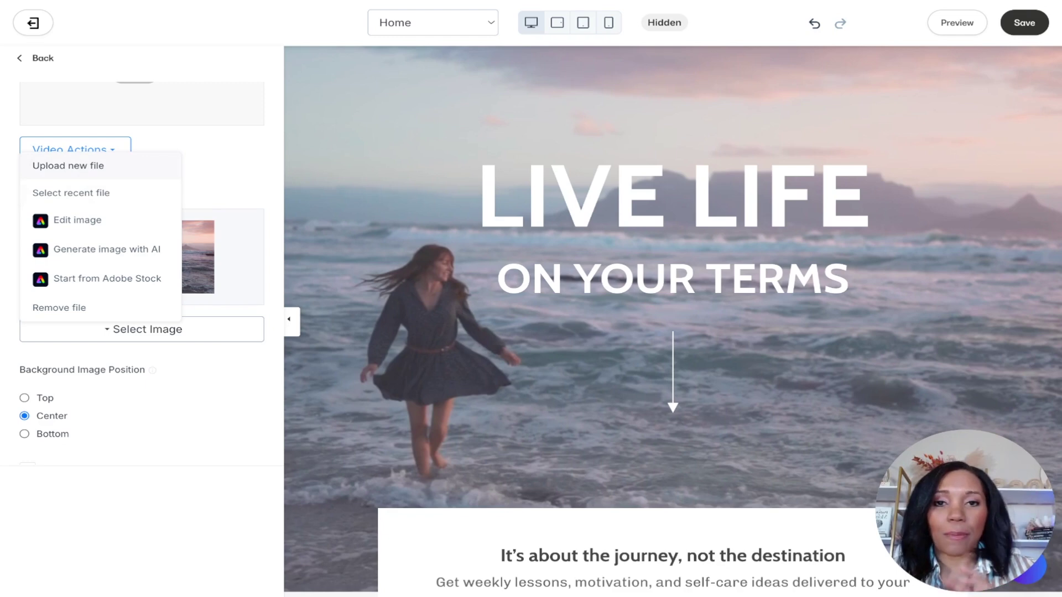
# - Set the Hero background to the recent black-and-white portrait of two women and widen the preview
pyautogui.click(77, 194)
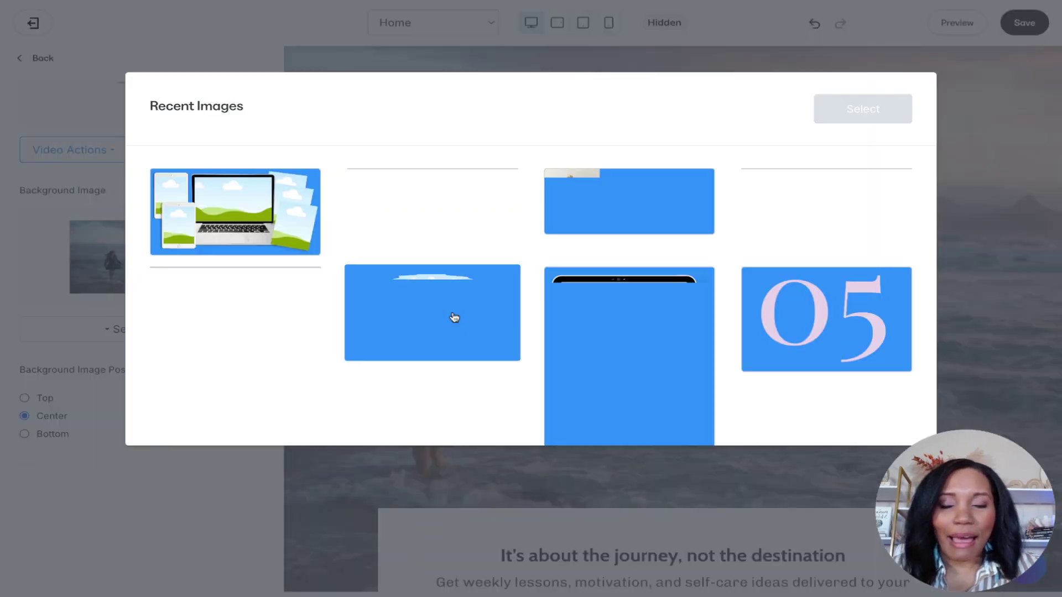
pyautogui.scroll(-10, 454, 317)
pyautogui.scroll(-2, 531, 296)
pyautogui.scroll(5, 531, 295)
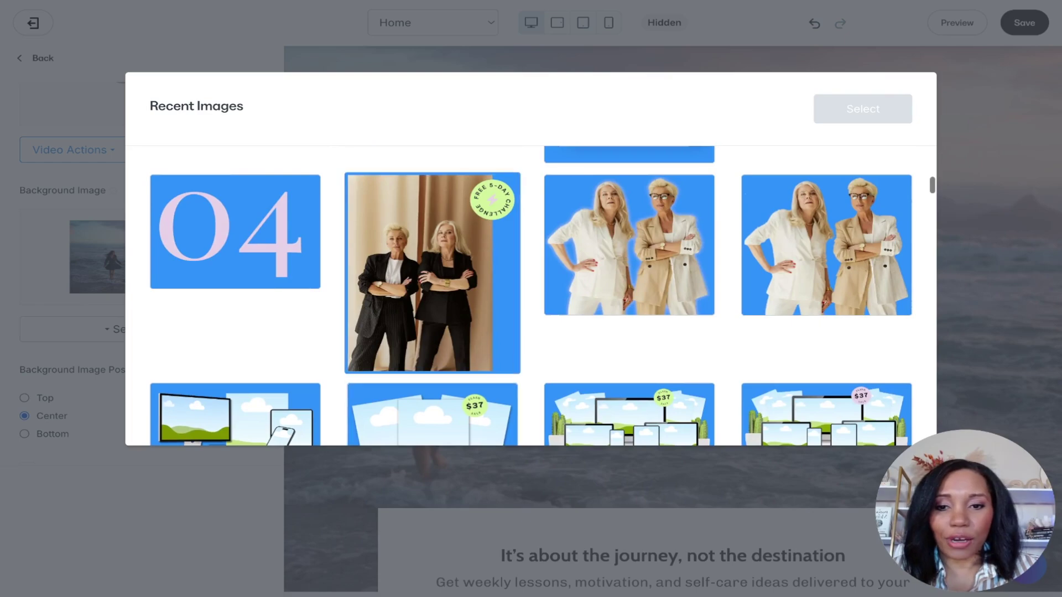
pyautogui.scroll(-4, 531, 296)
pyautogui.scroll(1, 531, 296)
pyautogui.click(629, 251)
pyautogui.click(863, 108)
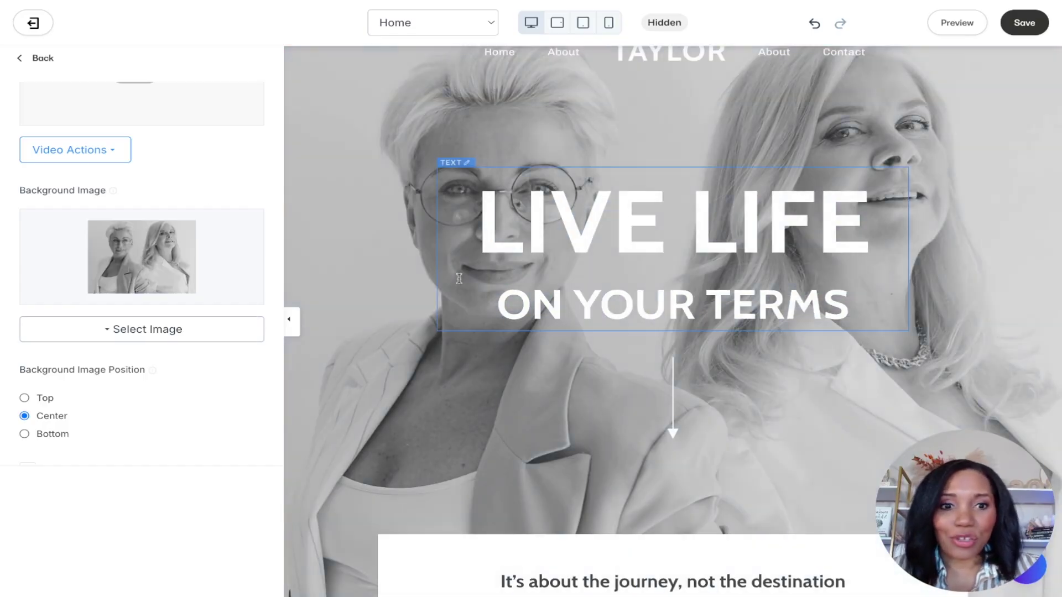
pyautogui.click(292, 332)
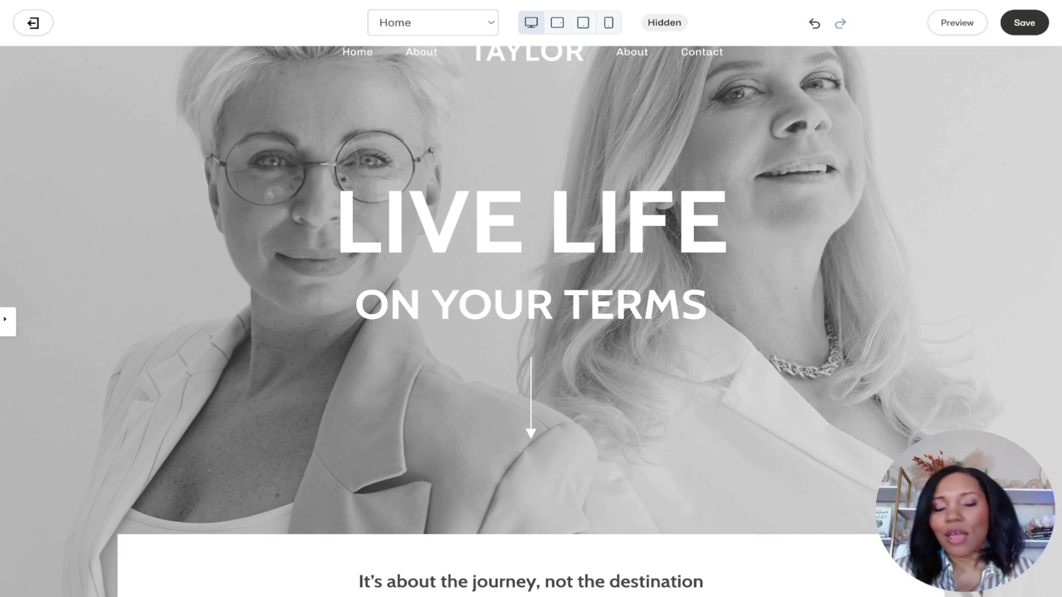
pyautogui.scroll(1, 397, 220)
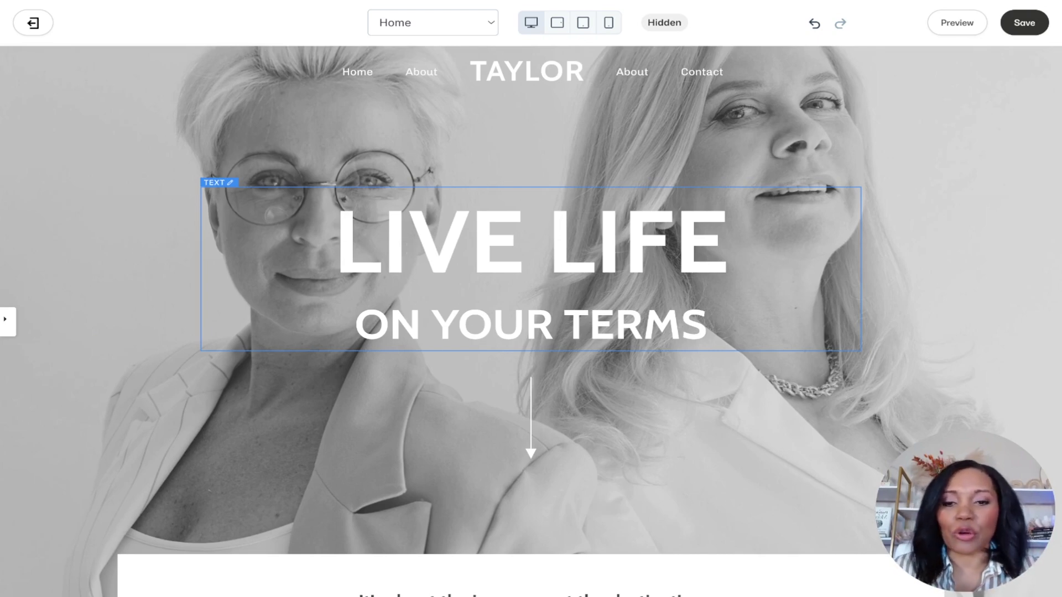
# - Replace the hero heading with 'Funnel Coaching' and make it Heading 1
pyautogui.tripleClick(342, 229)
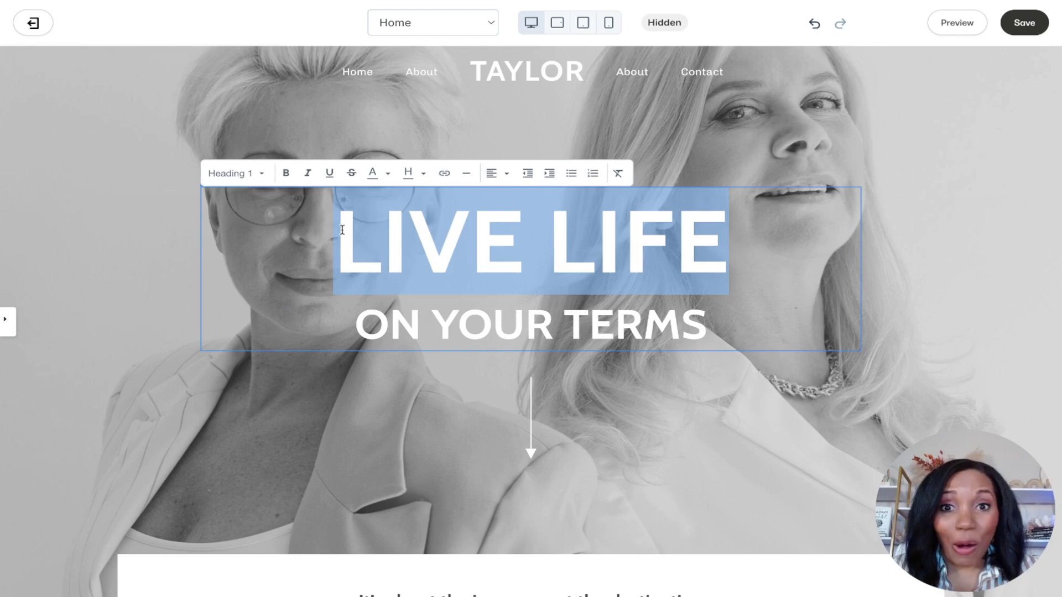
pyautogui.click(334, 241)
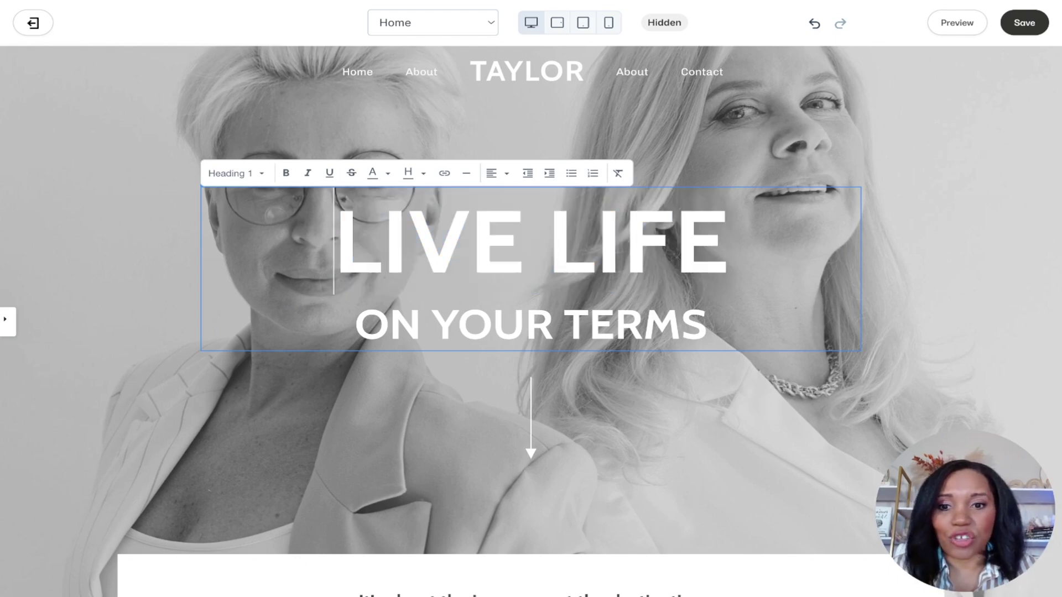
pyautogui.moveTo(334, 241); pyautogui.dragTo(708, 327)
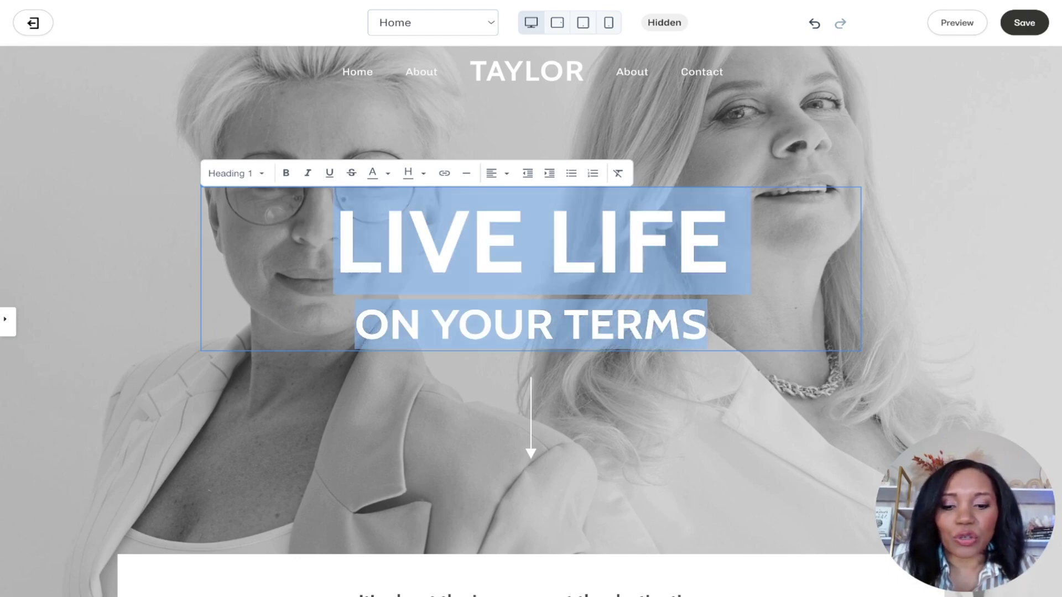
pyautogui.write('Funnel Coaching Ma')
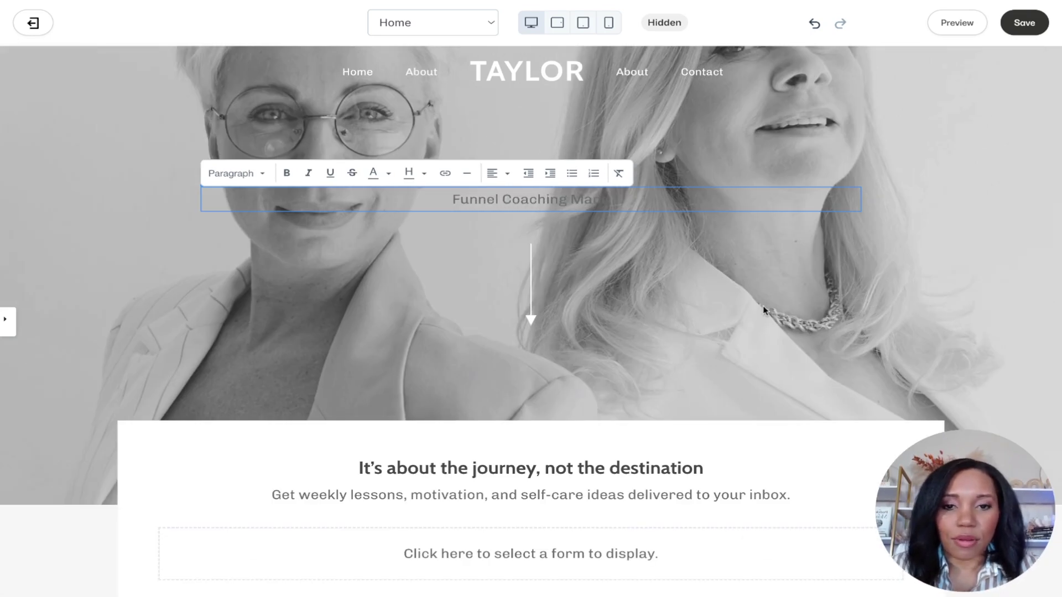
pyautogui.moveTo(589, 199); pyautogui.dragTo(473, 199)
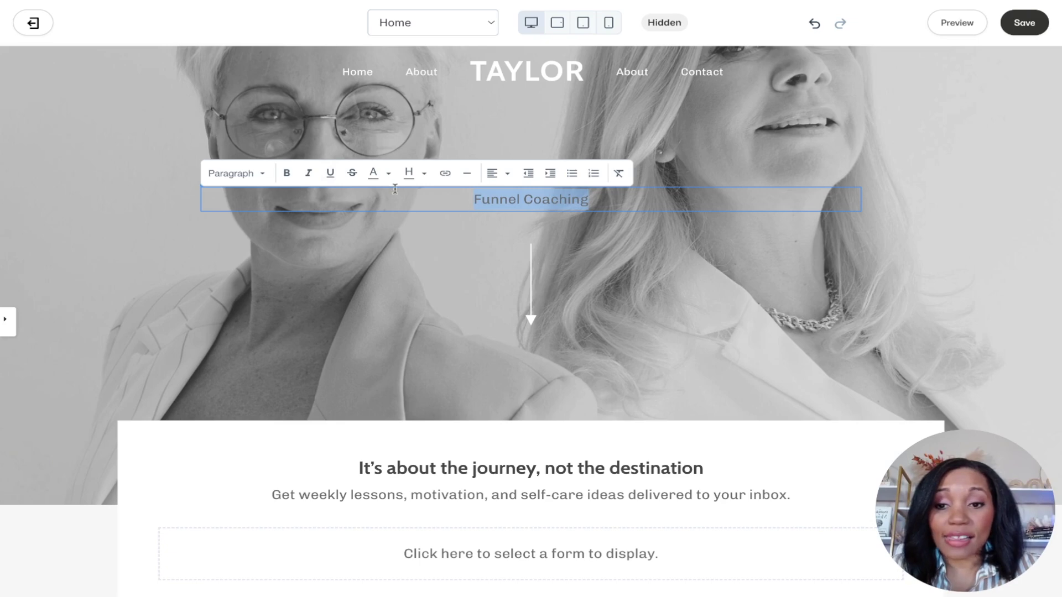
pyautogui.click(263, 173)
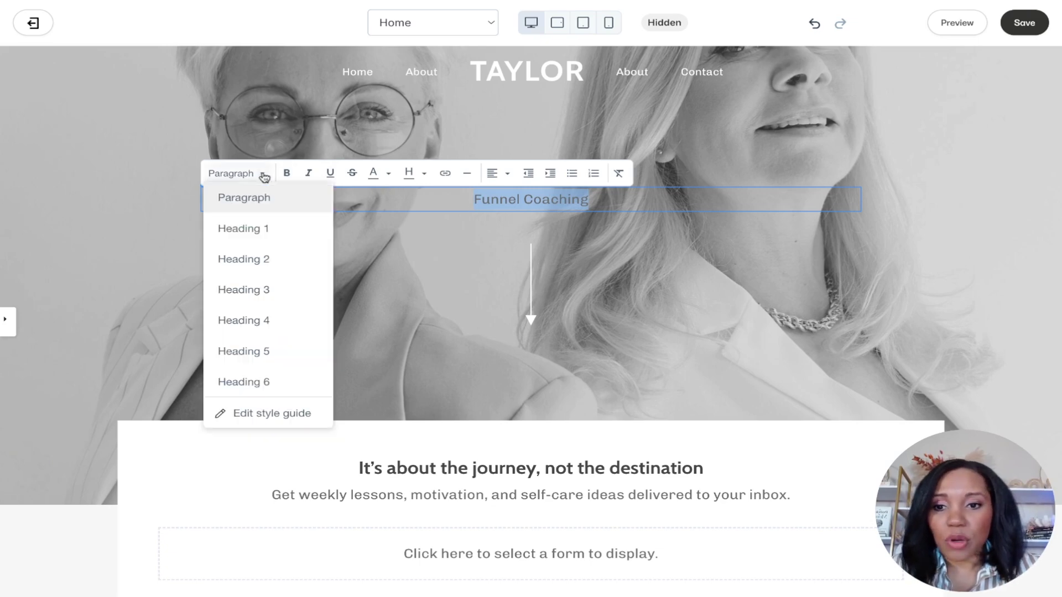
pyautogui.click(268, 228)
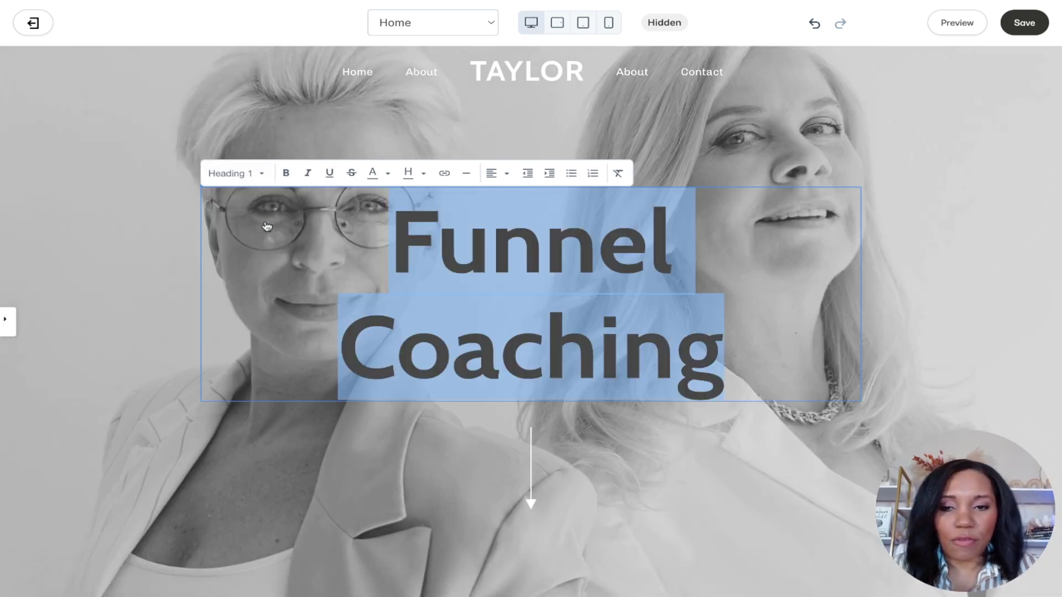
# - Color the Funnel Coaching heading custom white (#ffffff) and save the page
pyautogui.click(387, 178)
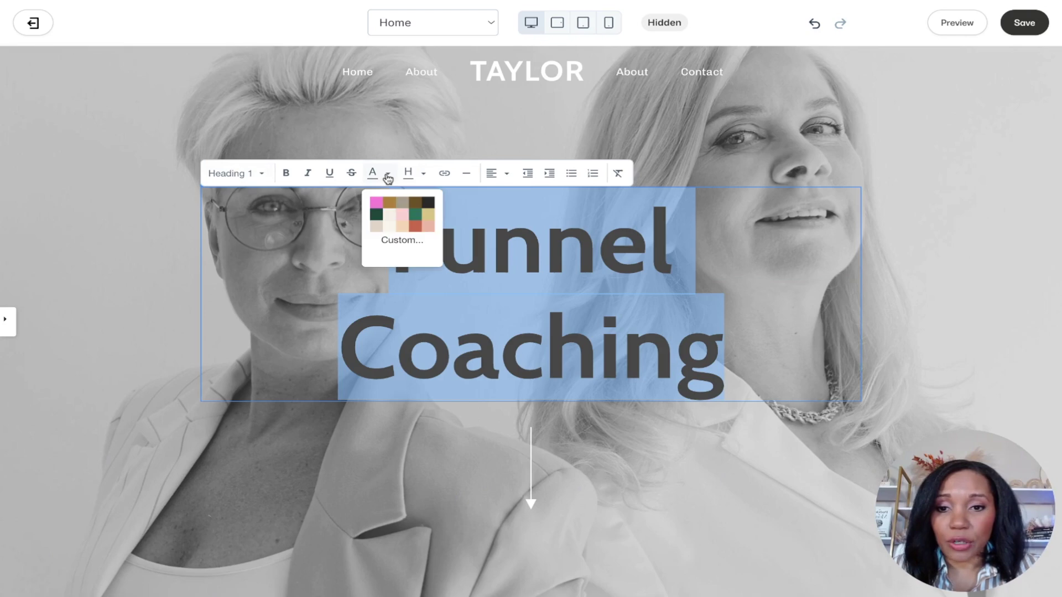
pyautogui.click(399, 240)
pyautogui.moveTo(398, 244)
pyautogui.mouseDown()
pyautogui.moveTo(412, 258)
pyautogui.moveTo(394, 239)
pyautogui.mouseUp()
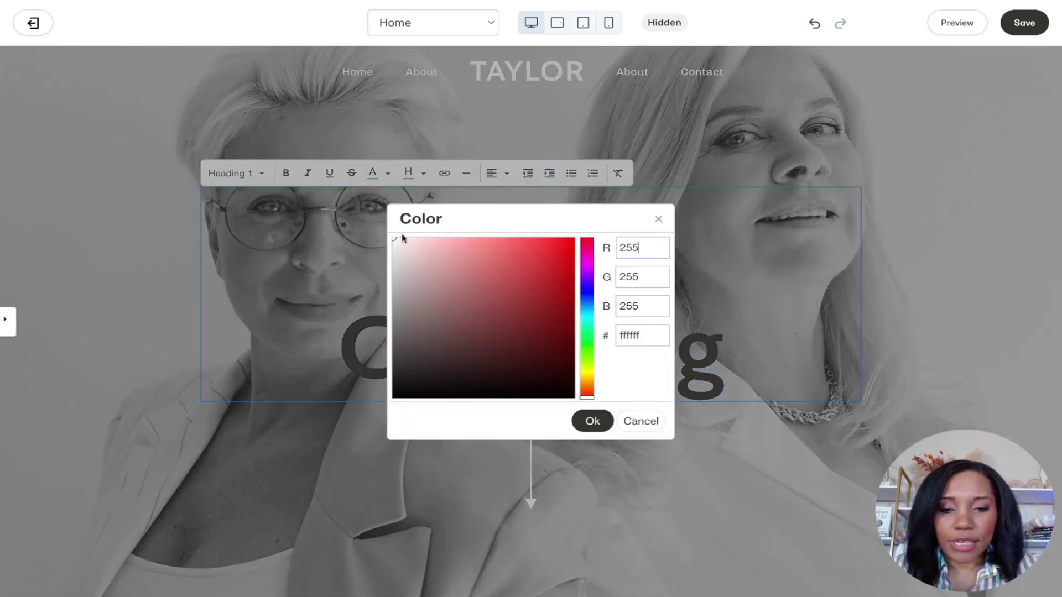
pyautogui.click(578, 427)
pyautogui.click(685, 476)
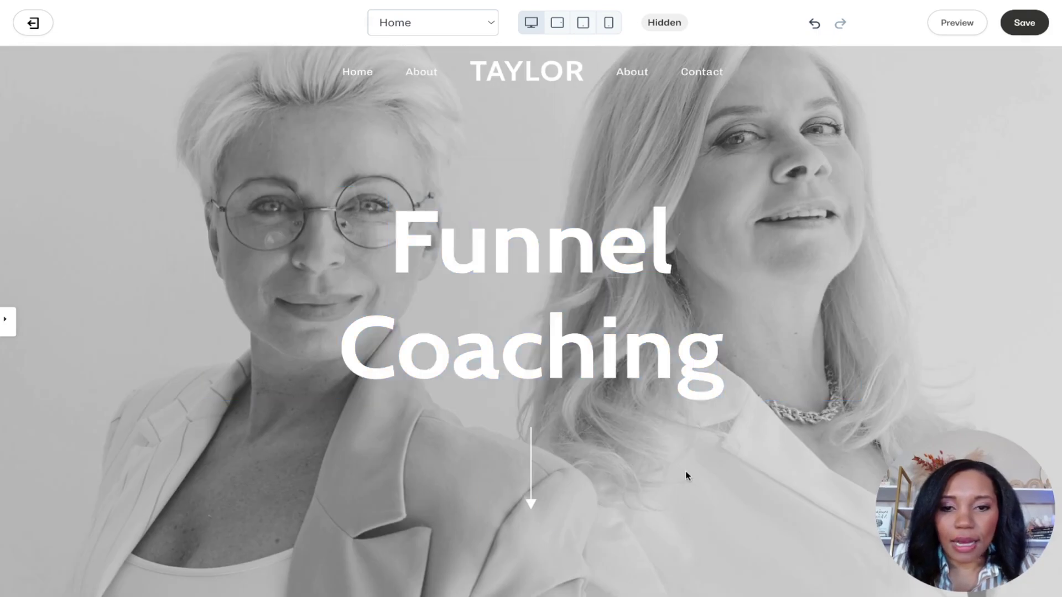
pyautogui.scroll(-1, 685, 476)
pyautogui.click(1025, 23)
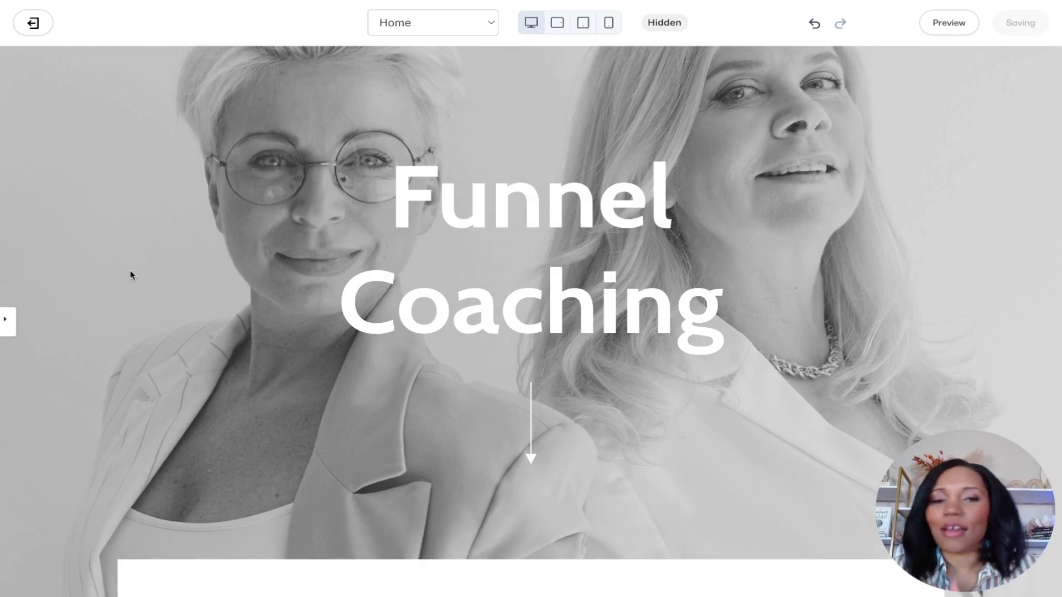
# - Reopen the Hero section settings panel in the left sidebar
pyautogui.scroll(2, 131, 270)
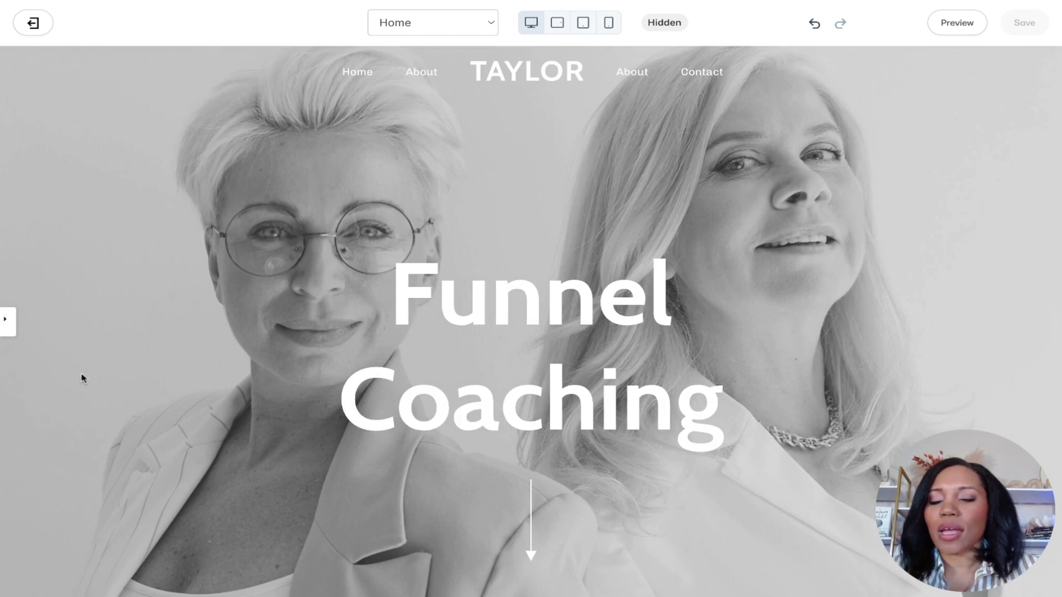
pyautogui.click(3, 328)
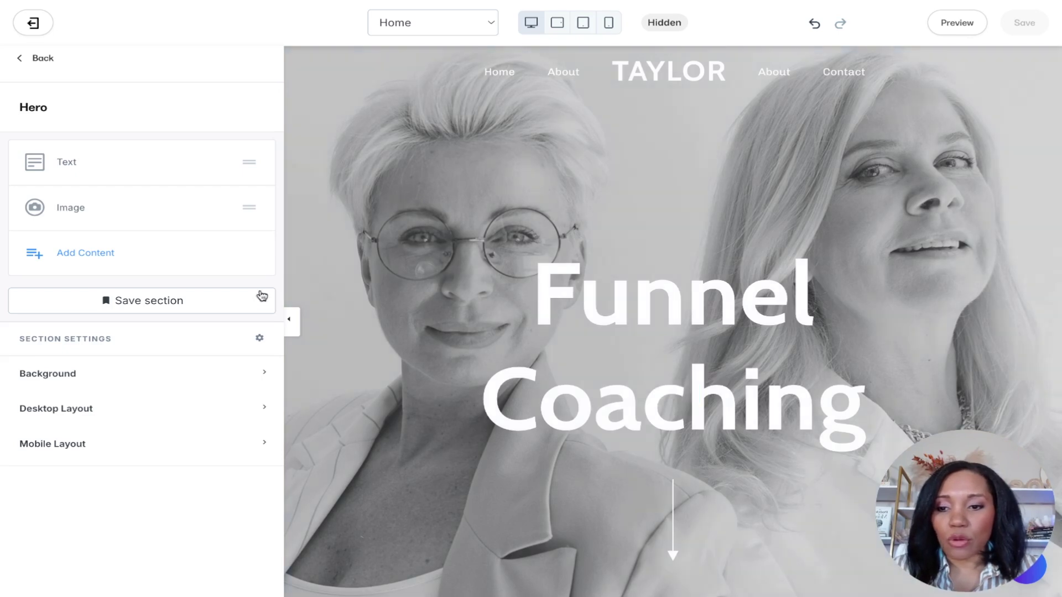
# - Give the Hero a black background colour overlay at about 60% opacity
pyautogui.click(289, 319)
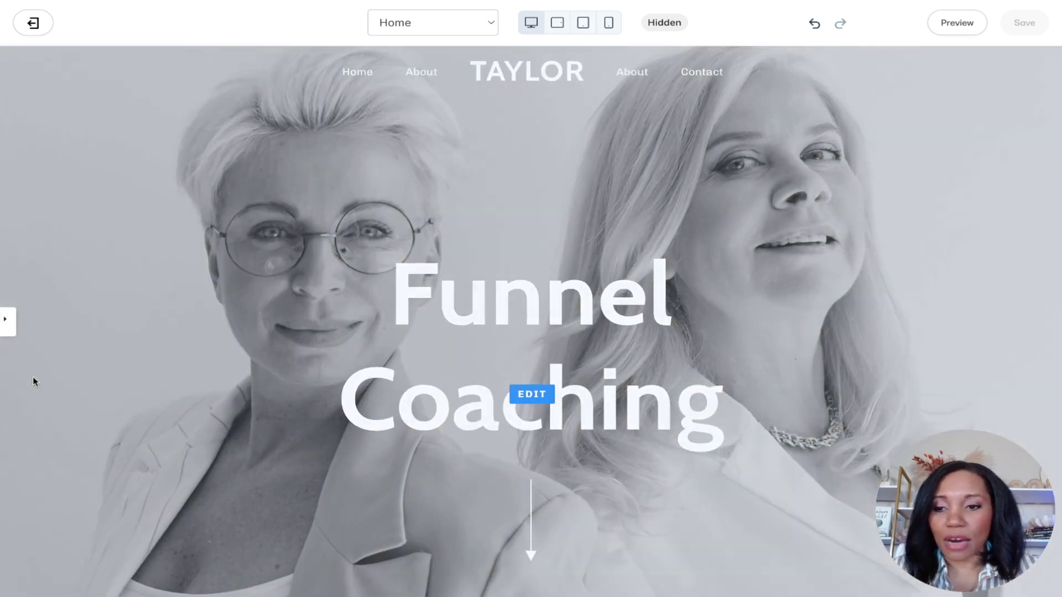
pyautogui.click(6, 319)
pyautogui.click(33, 375)
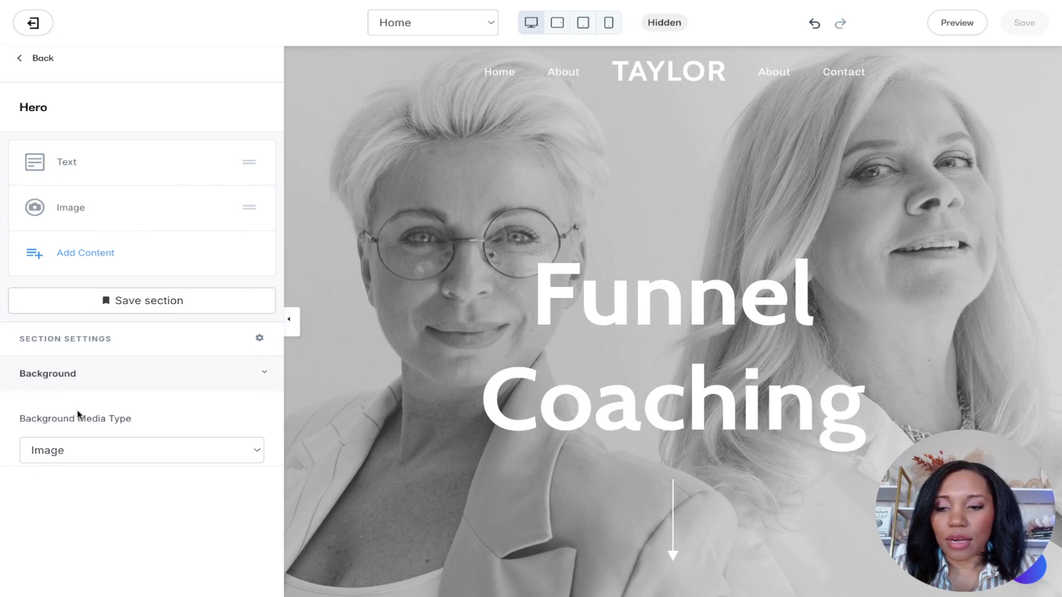
pyautogui.scroll(-10, 78, 415)
pyautogui.scroll(-2, 85, 403)
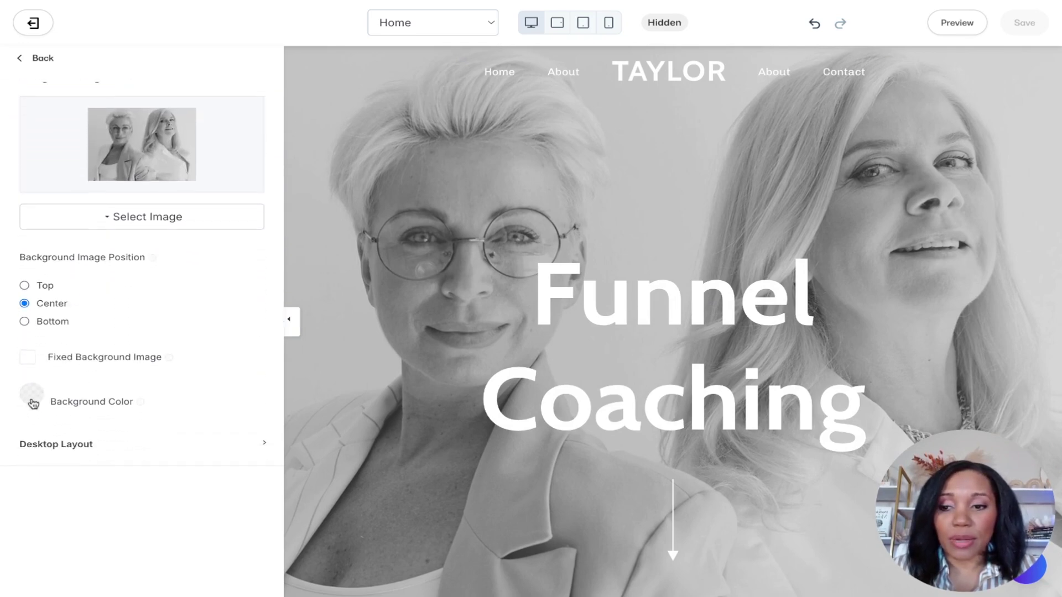
pyautogui.click(34, 403)
pyautogui.click(38, 220)
pyautogui.moveTo(38, 220); pyautogui.dragTo(29, 229)
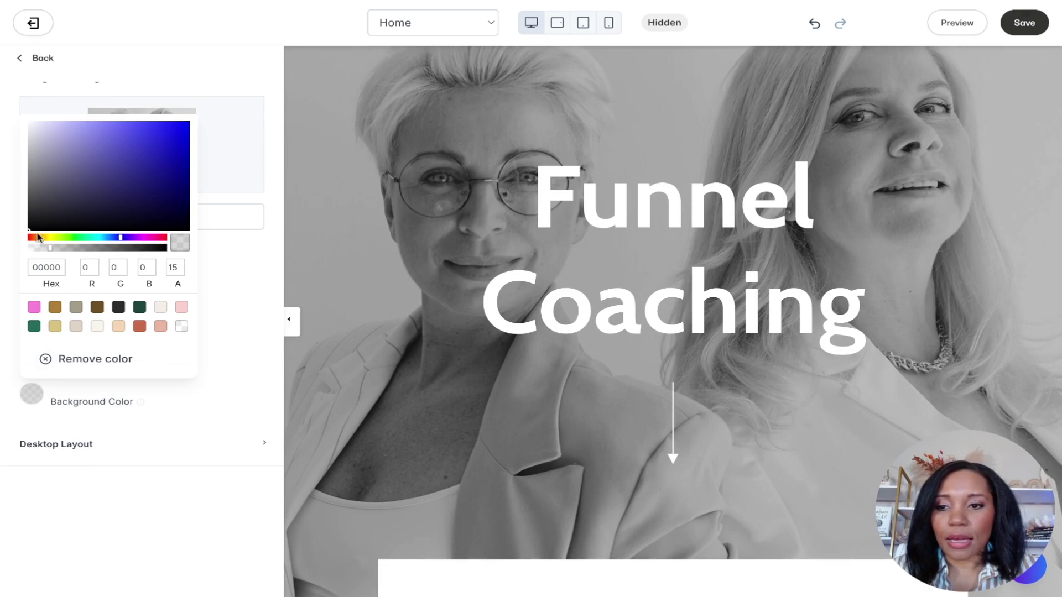
pyautogui.click(150, 248)
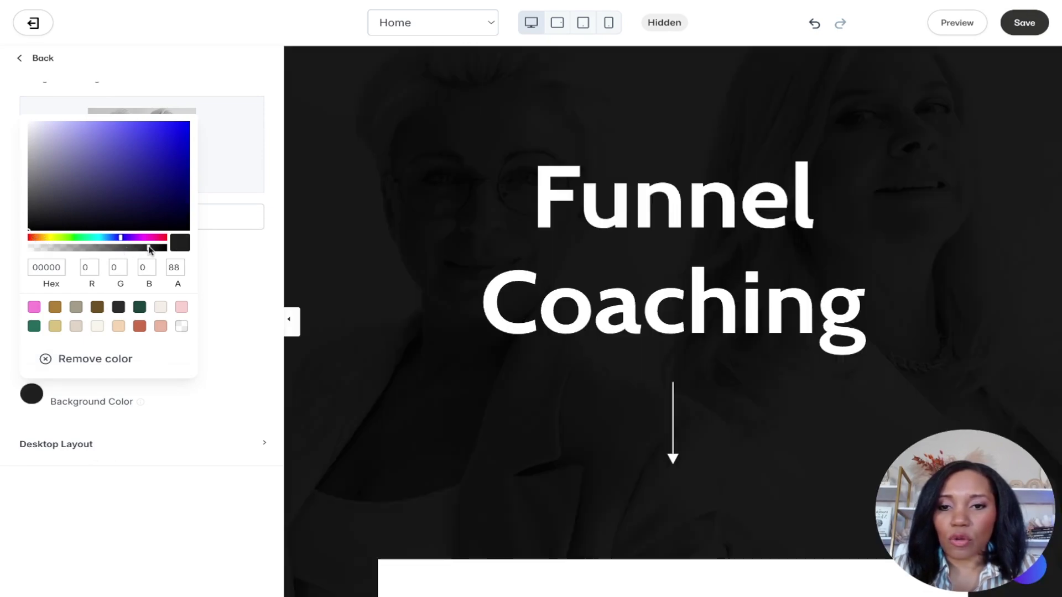
pyautogui.moveTo(149, 248); pyautogui.dragTo(111, 248)
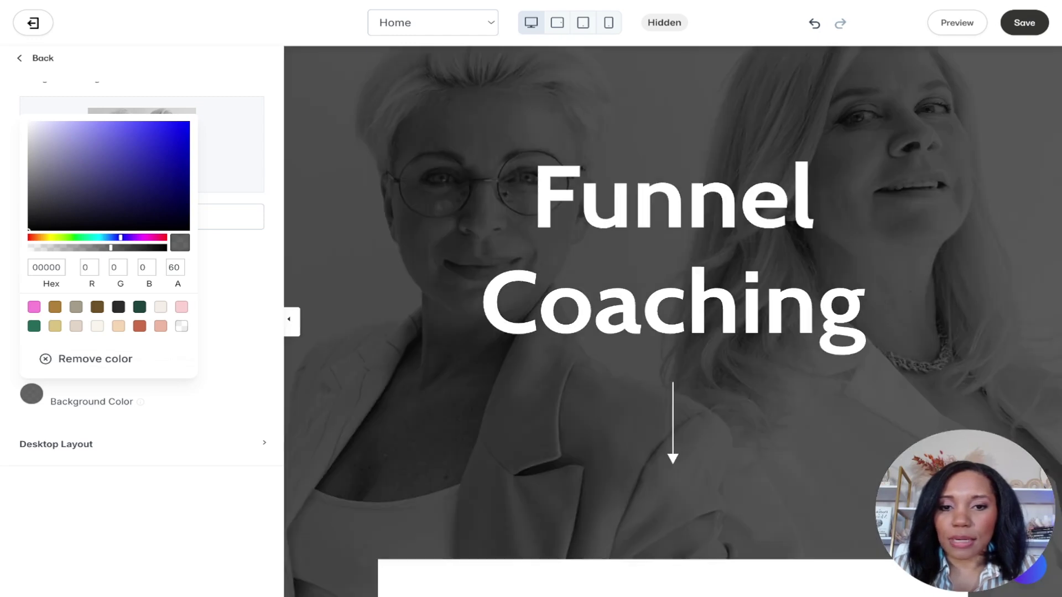
pyautogui.click(261, 277)
pyautogui.click(289, 319)
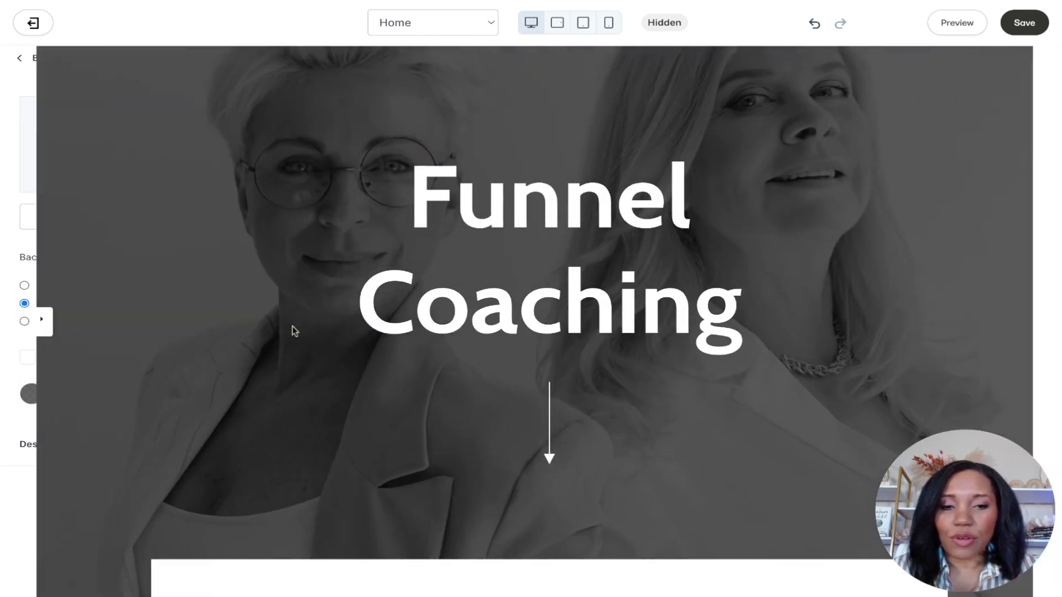
pyautogui.scroll(1, 544, 231)
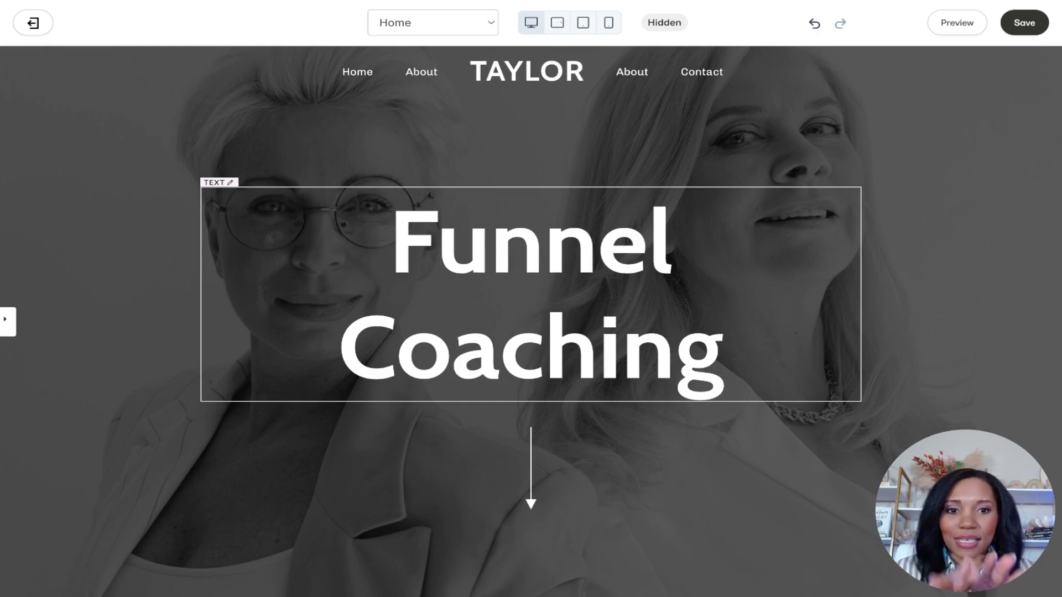
# - Retype the newsletter heading as 'It's about the funnel, not the pretty website.'
pyautogui.scroll(-8, 427, 316)
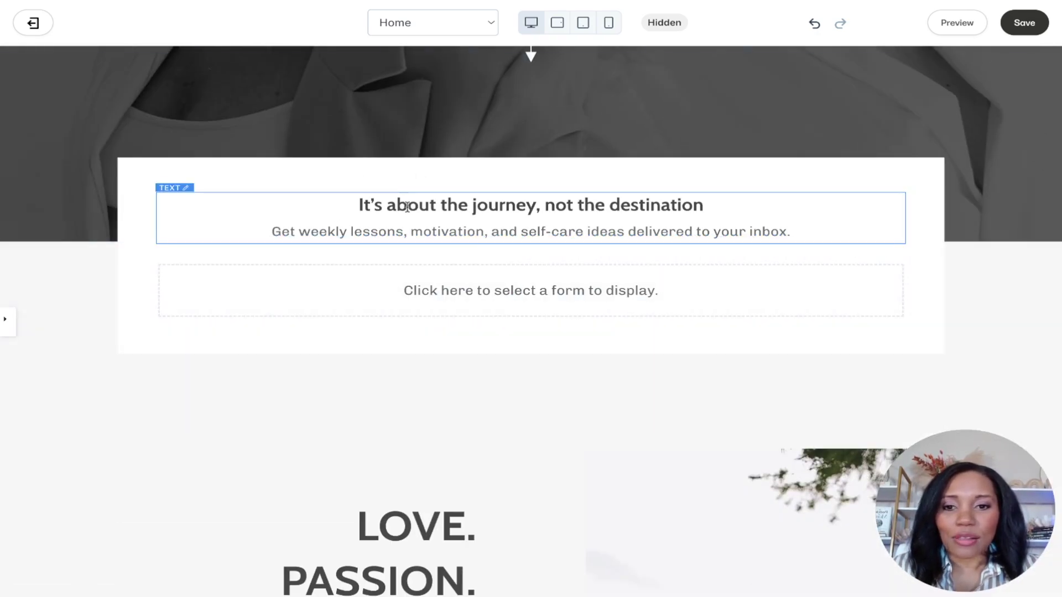
pyautogui.click(359, 205)
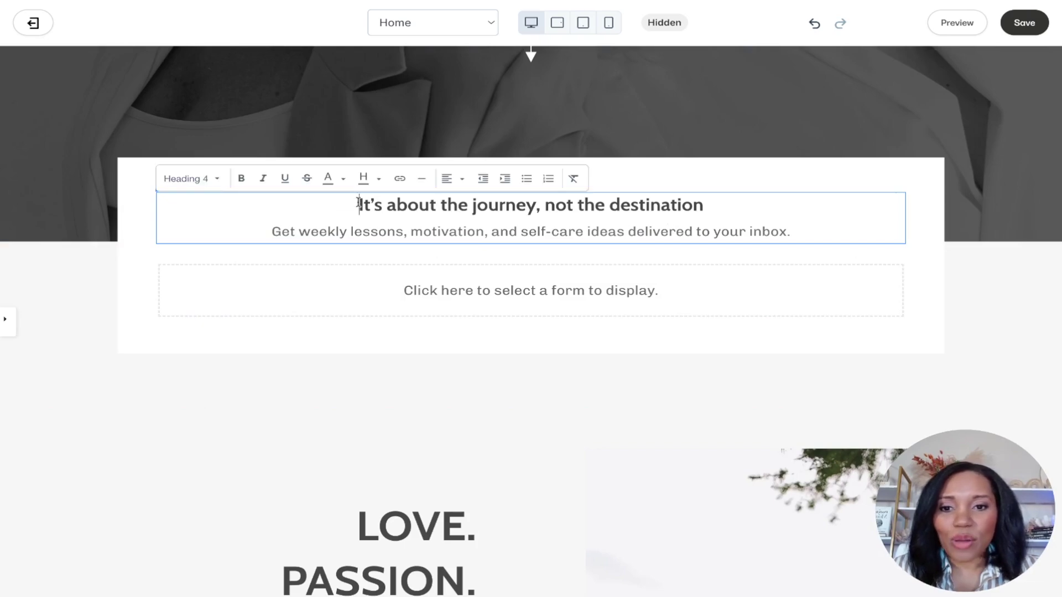
pyautogui.click(5, 321)
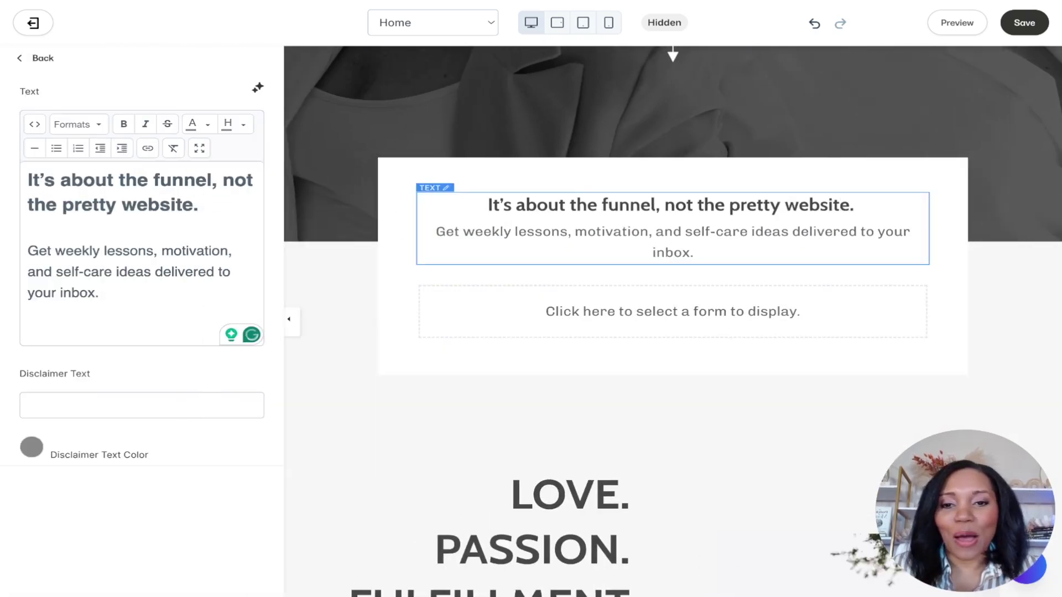
pyautogui.click(400, 175)
# - Set the signup block's form to Default Form, with Name, Email and SIGN ME UP! button
pyautogui.click(246, 186)
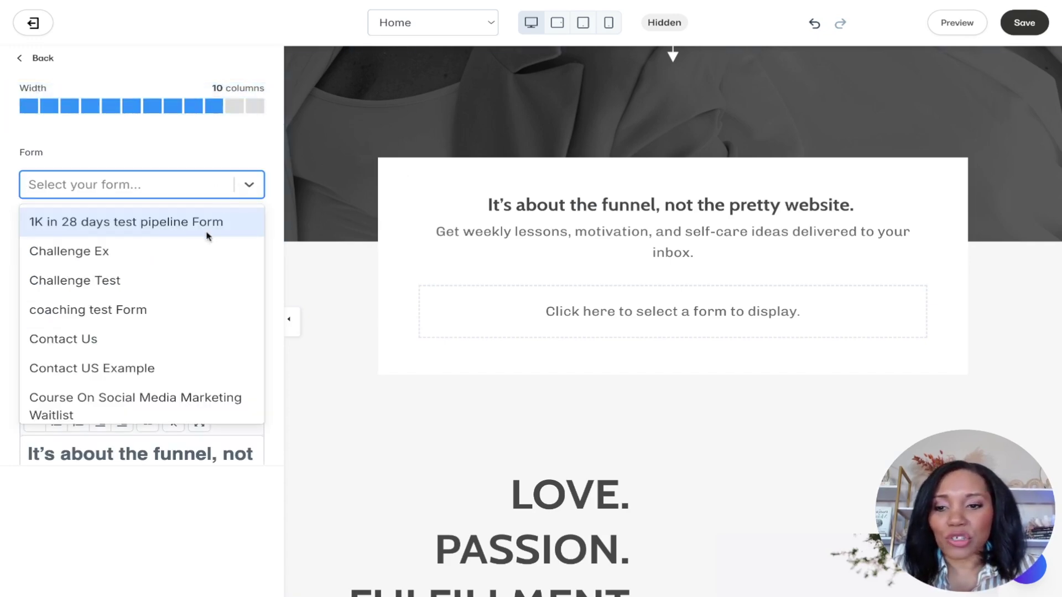
pyautogui.scroll(-3, 161, 343)
pyautogui.scroll(-2, 155, 274)
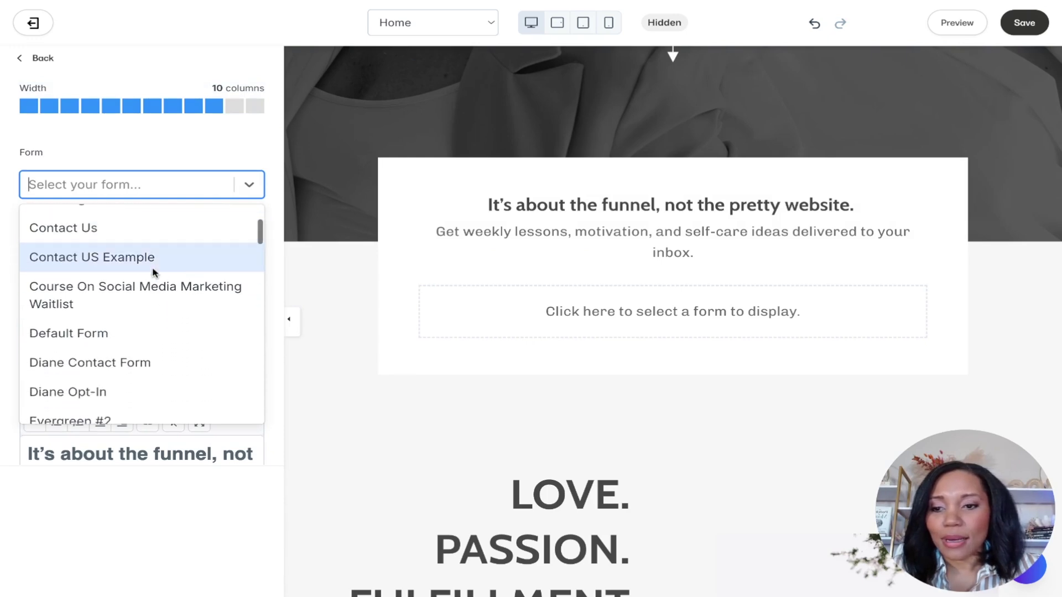
pyautogui.click(116, 334)
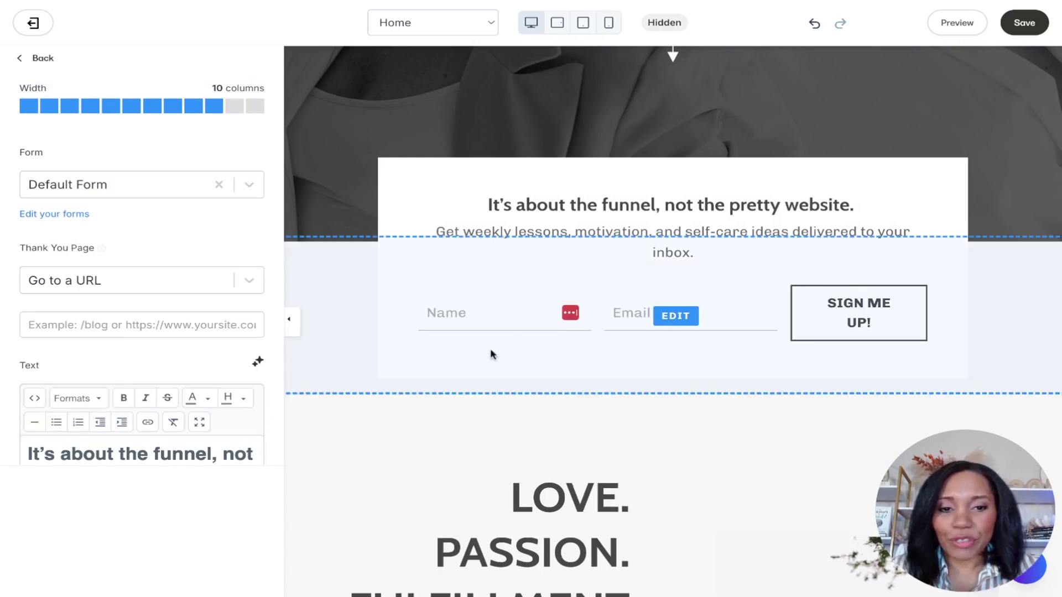
pyautogui.scroll(-10, 196, 336)
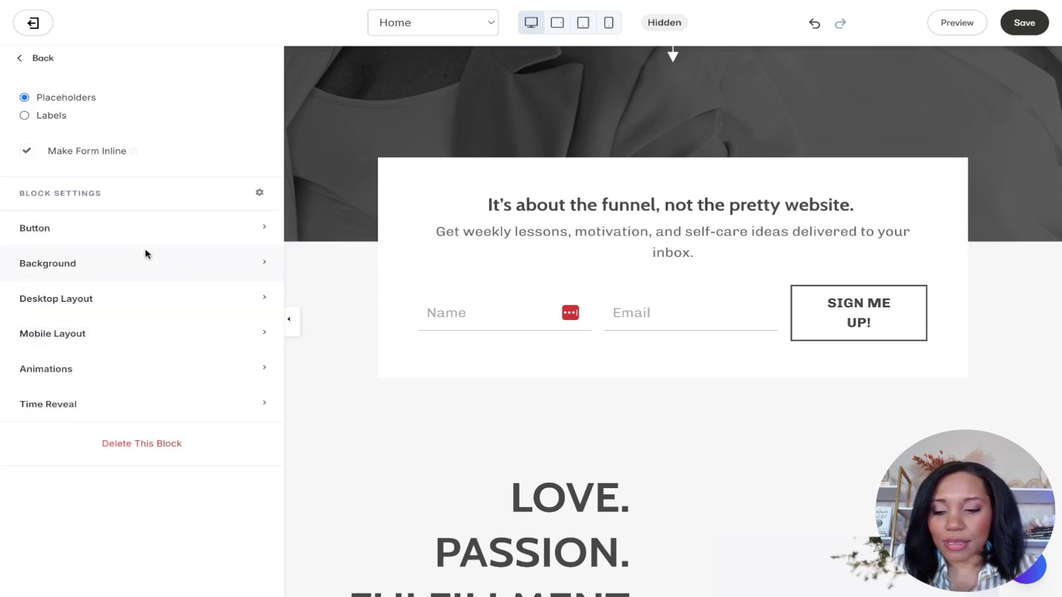
# - Give the signup block the pink preset as its block background color
pyautogui.click(45, 263)
pyautogui.scroll(-1, 55, 310)
pyautogui.click(31, 260)
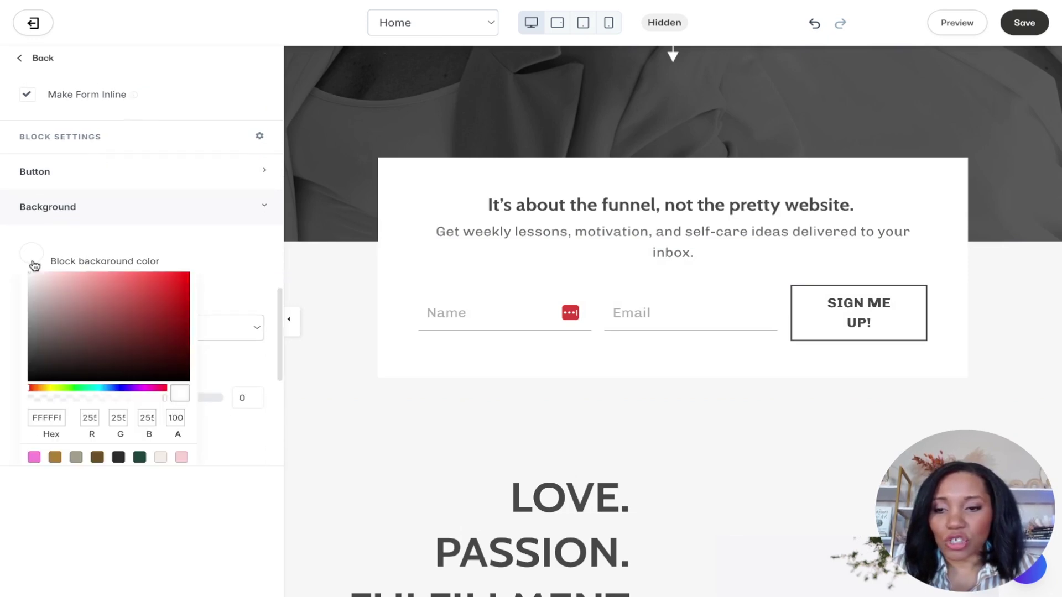
pyautogui.scroll(-1, 59, 403)
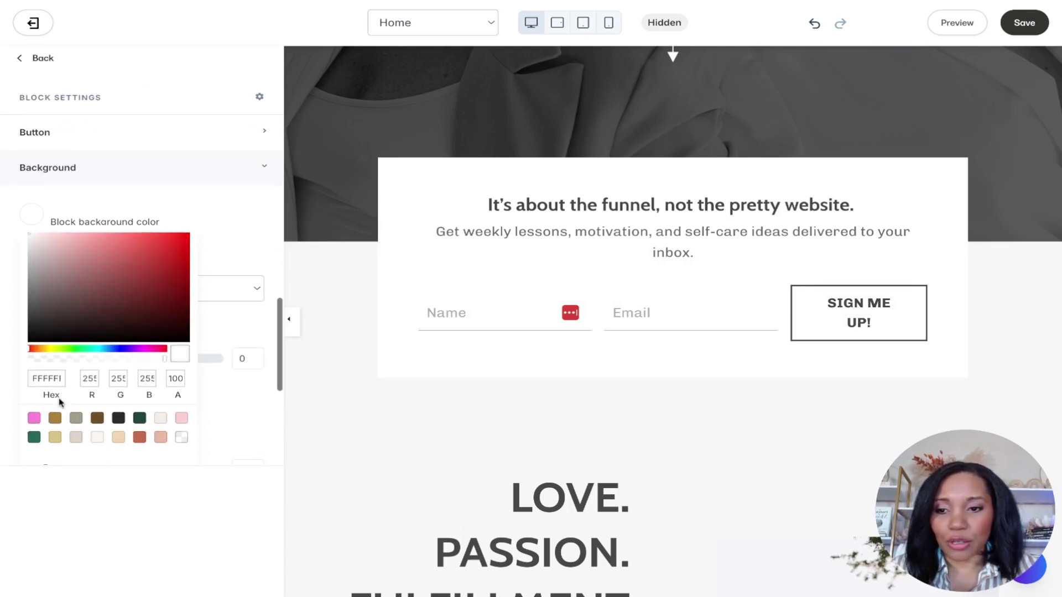
pyautogui.click(33, 418)
pyautogui.click(230, 237)
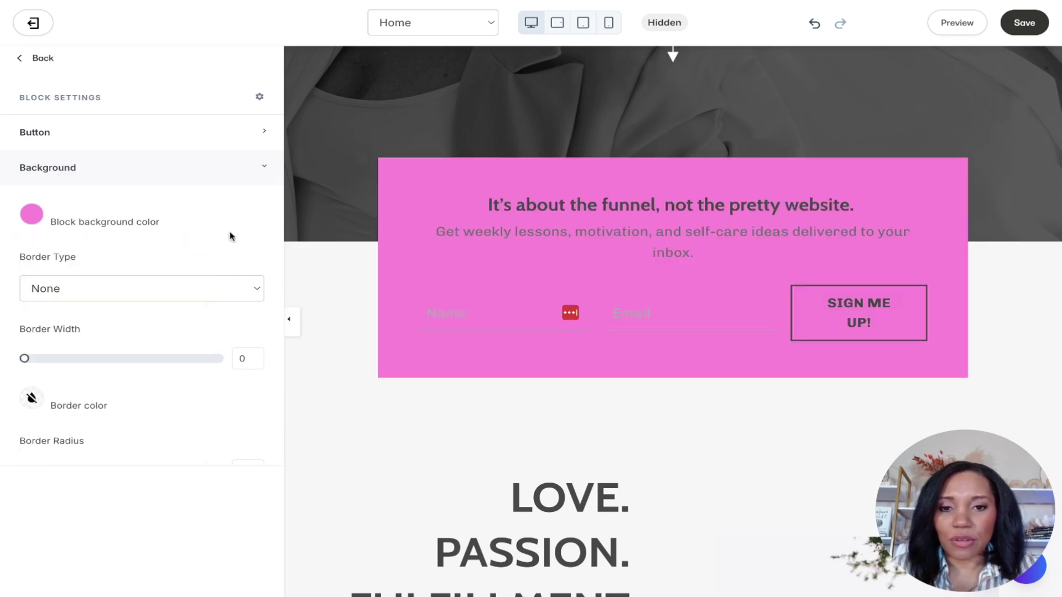
pyautogui.scroll(8, 429, 230)
pyautogui.scroll(-5, 430, 230)
pyautogui.scroll(-5, 430, 229)
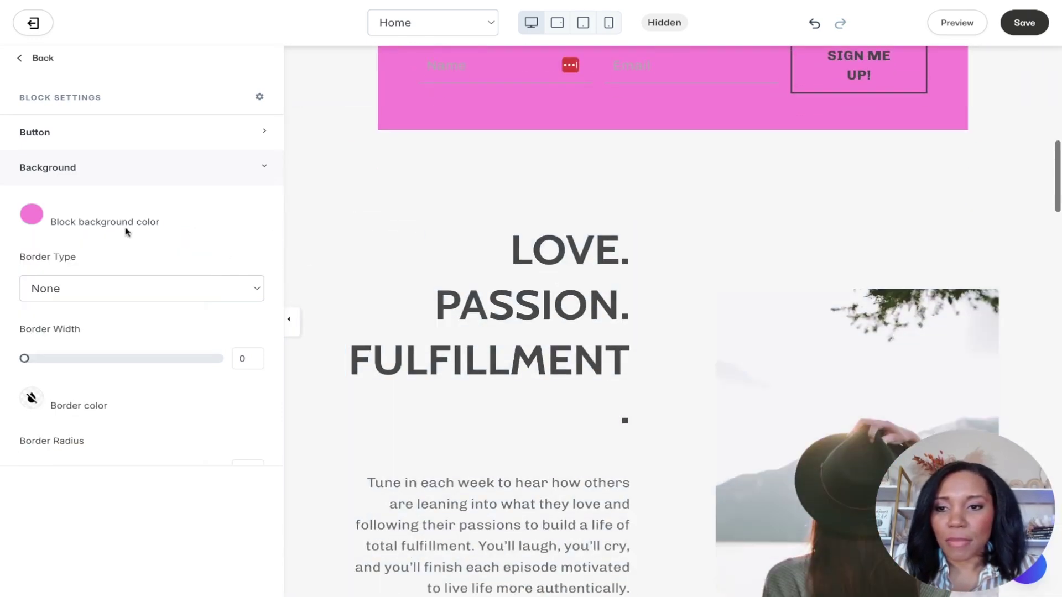
# - Lighten the signup block's pink background to a pale pink
pyautogui.click(125, 227)
pyautogui.moveTo(142, 253); pyautogui.dragTo(39, 239)
pyautogui.click(289, 327)
pyautogui.scroll(5, 289, 331)
pyautogui.scroll(-5, 351, 297)
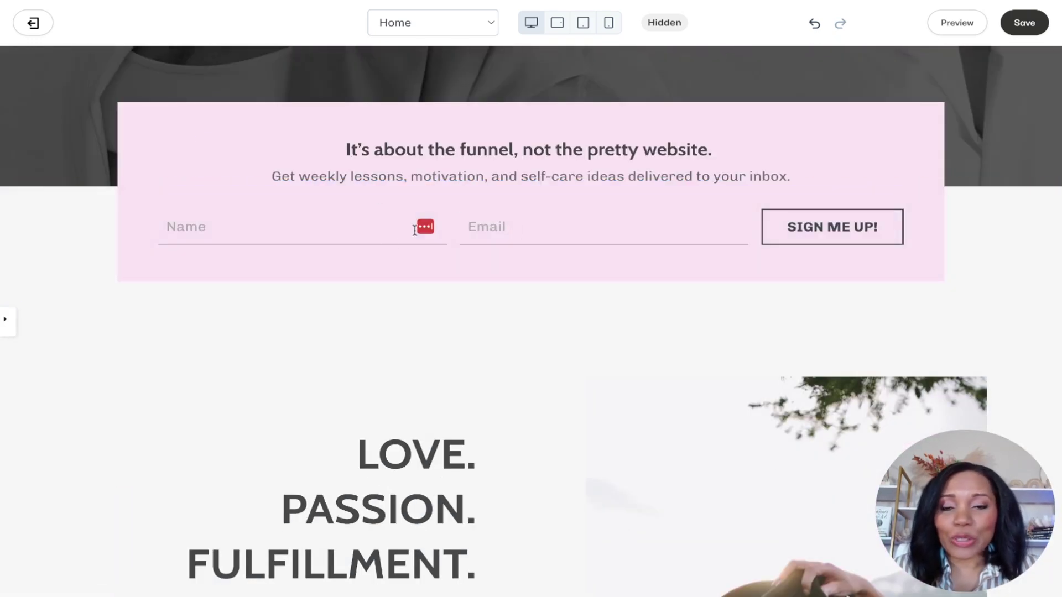
pyautogui.scroll(3, 415, 230)
pyautogui.scroll(-20, 415, 230)
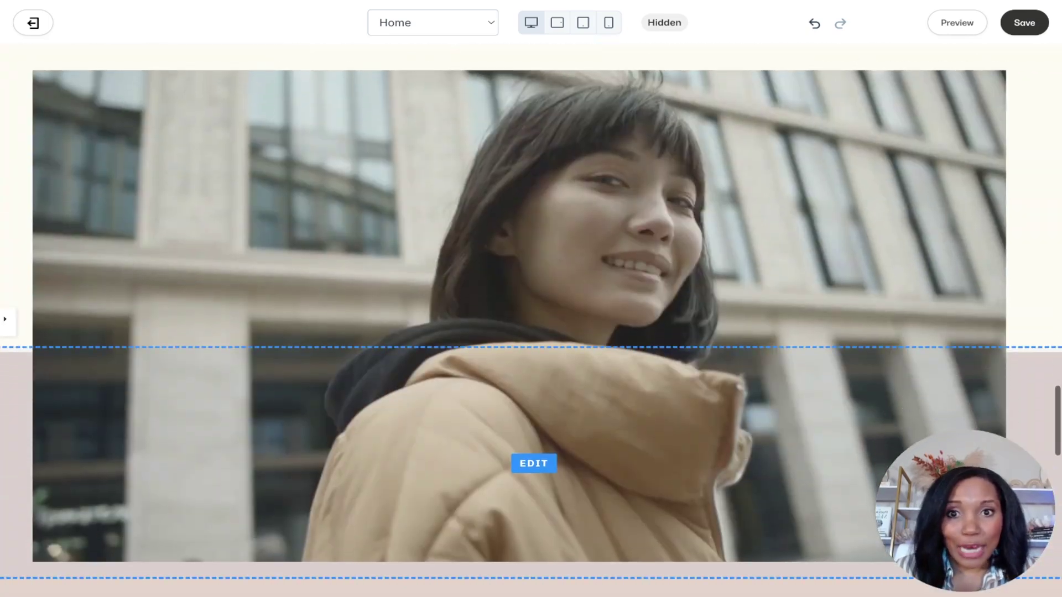
pyautogui.scroll(15, 531, 321)
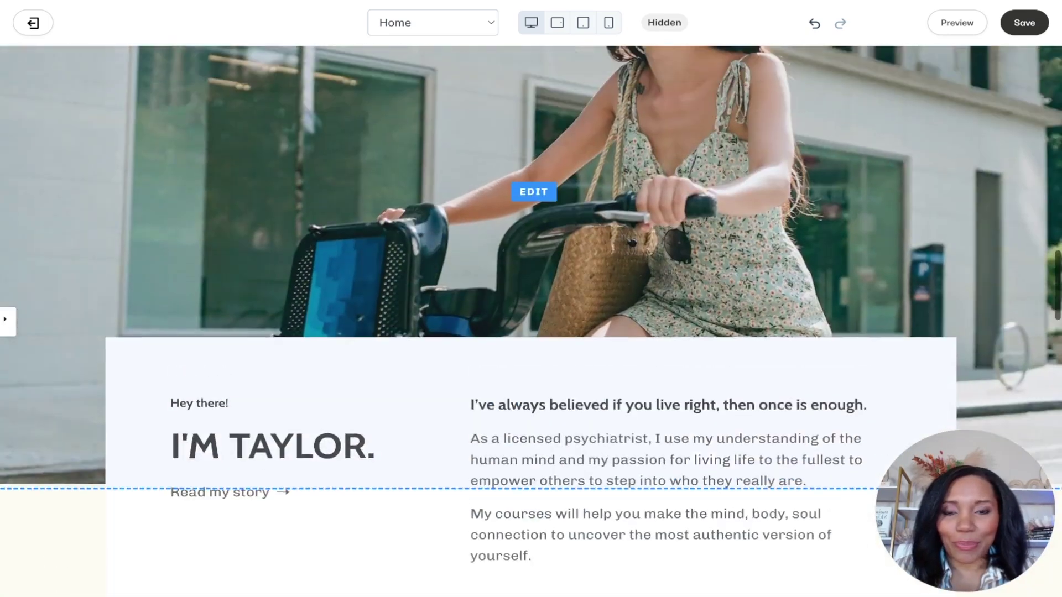
pyautogui.scroll(10, 531, 321)
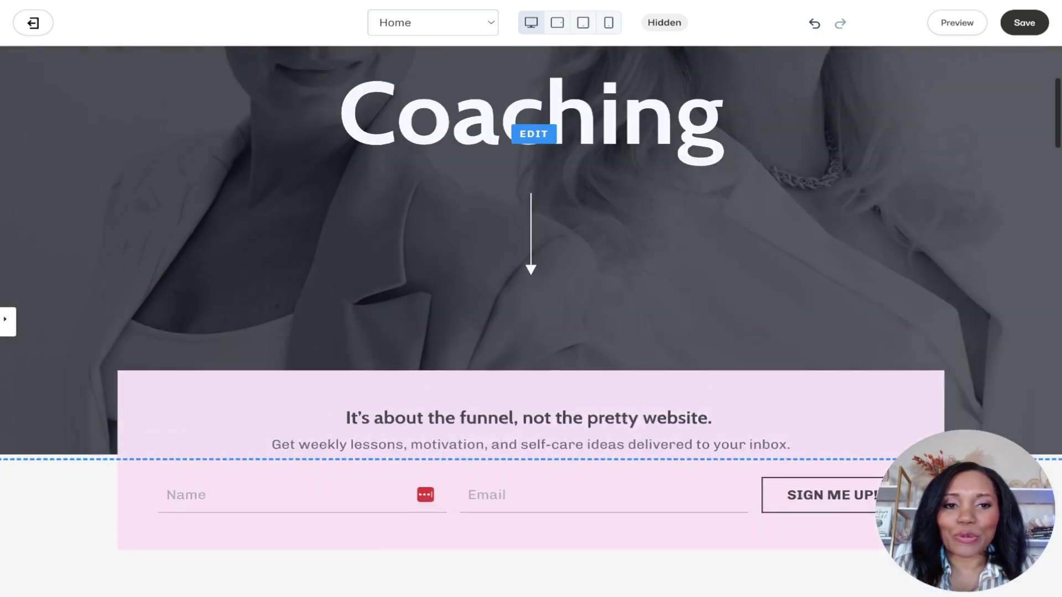
pyautogui.scroll(-10, 531, 320)
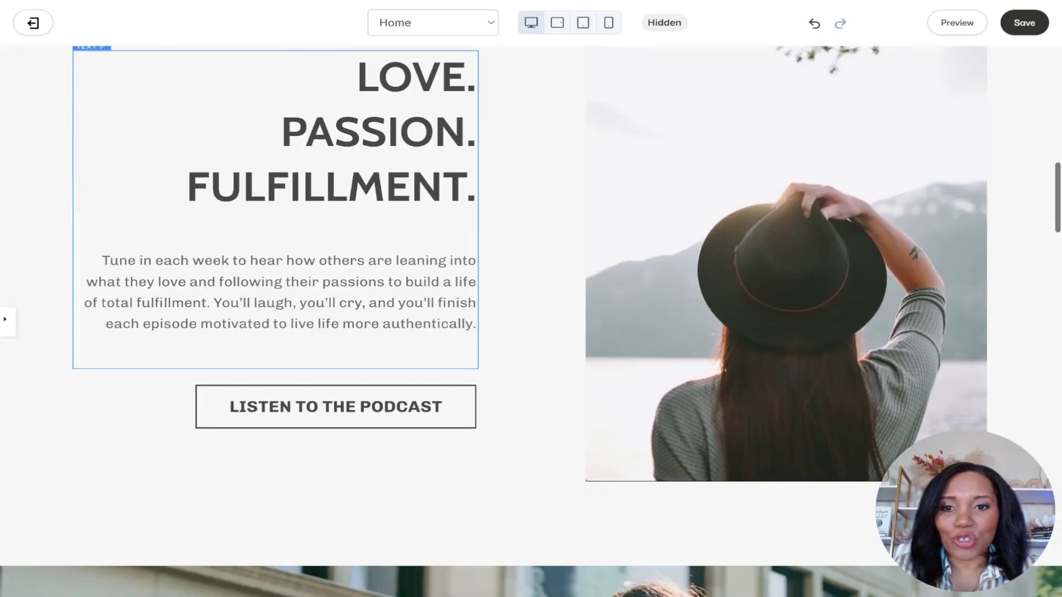
pyautogui.scroll(-2, 531, 277)
pyautogui.scroll(8, 512, 284)
pyautogui.scroll(-4, 512, 284)
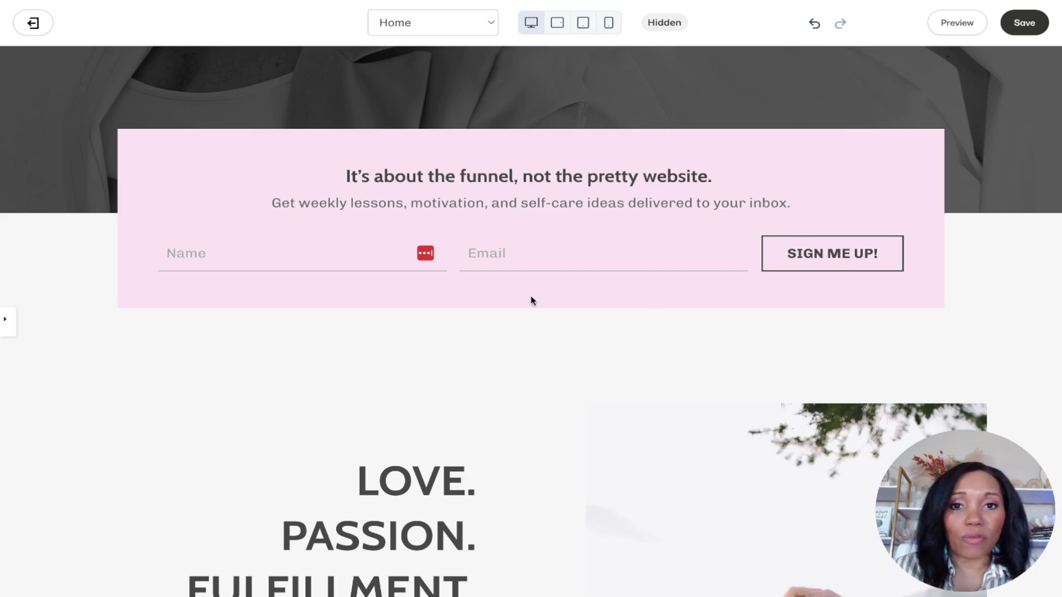
pyautogui.scroll(-10, 531, 301)
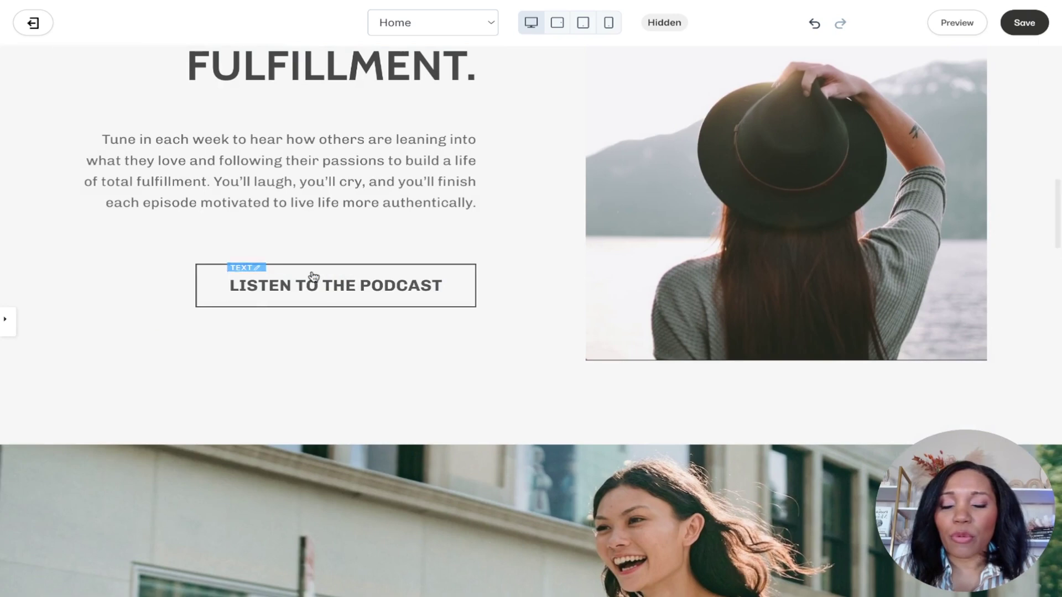
pyautogui.scroll(4, 16, 319)
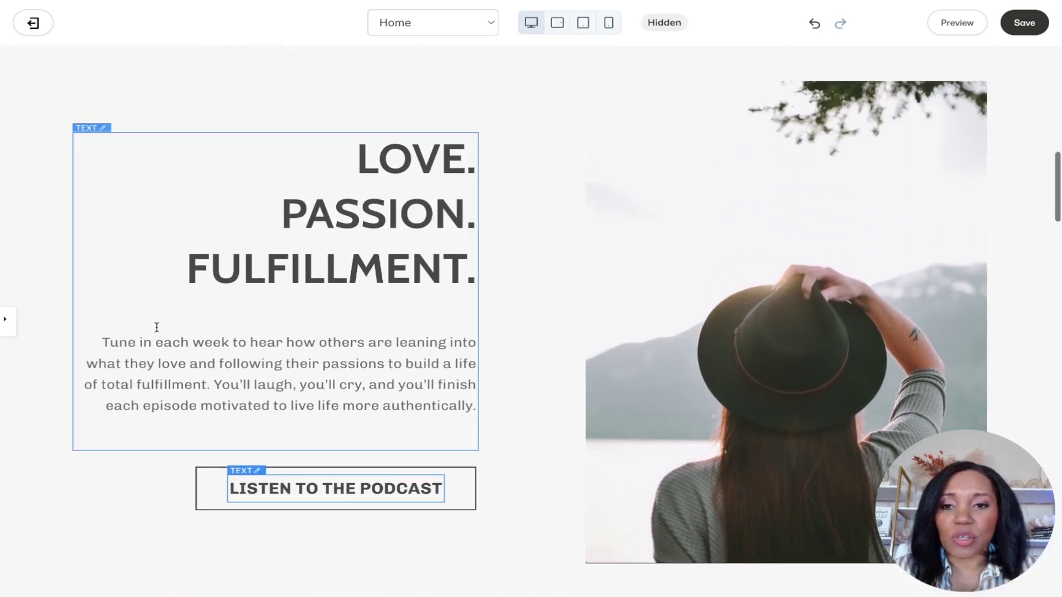
# - Change the Podcast section's button label to 'Learn More About Funnels'
pyautogui.click(6, 332)
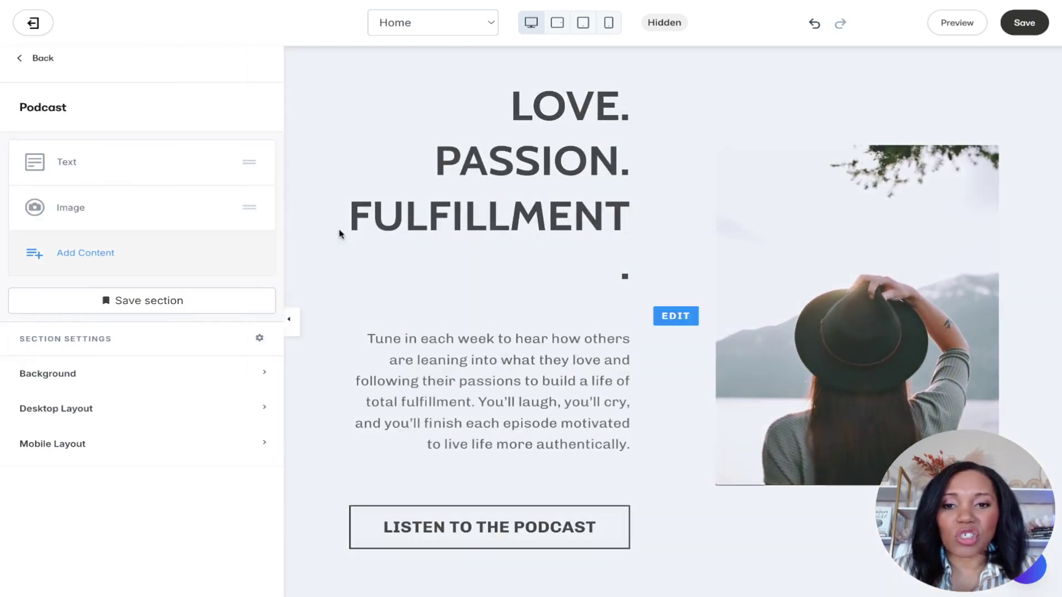
pyautogui.click(455, 523)
pyautogui.scroll(-6, 100, 399)
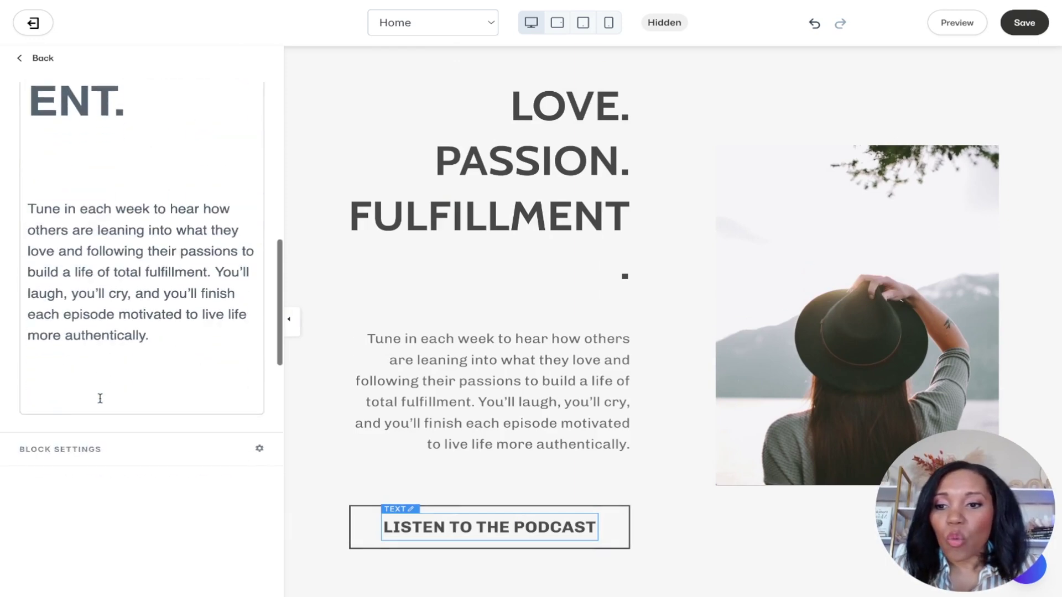
pyautogui.scroll(-1, 100, 398)
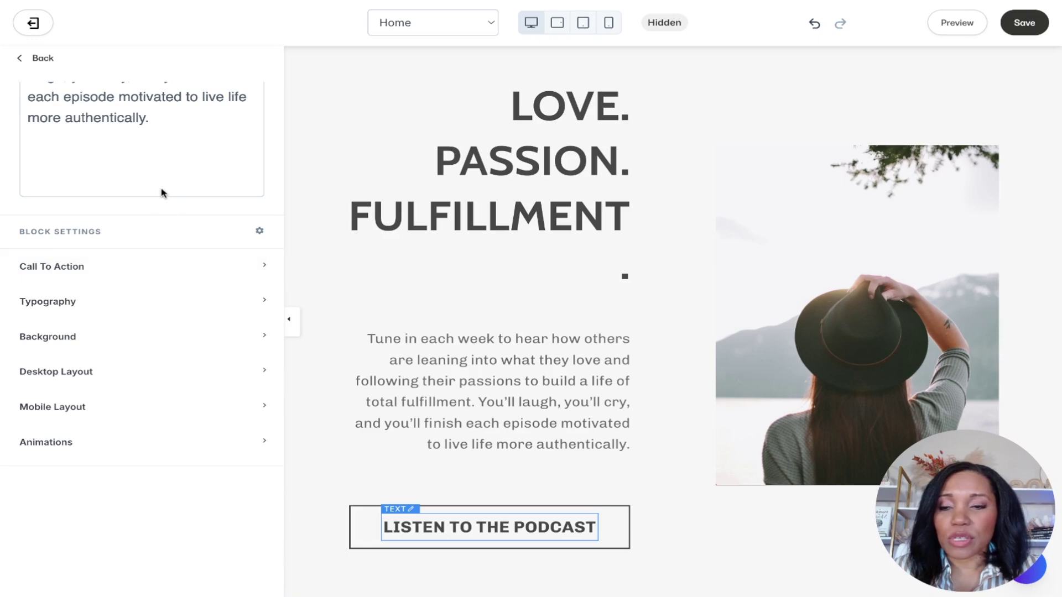
pyautogui.scroll(8, 161, 191)
pyautogui.scroll(-5, 146, 421)
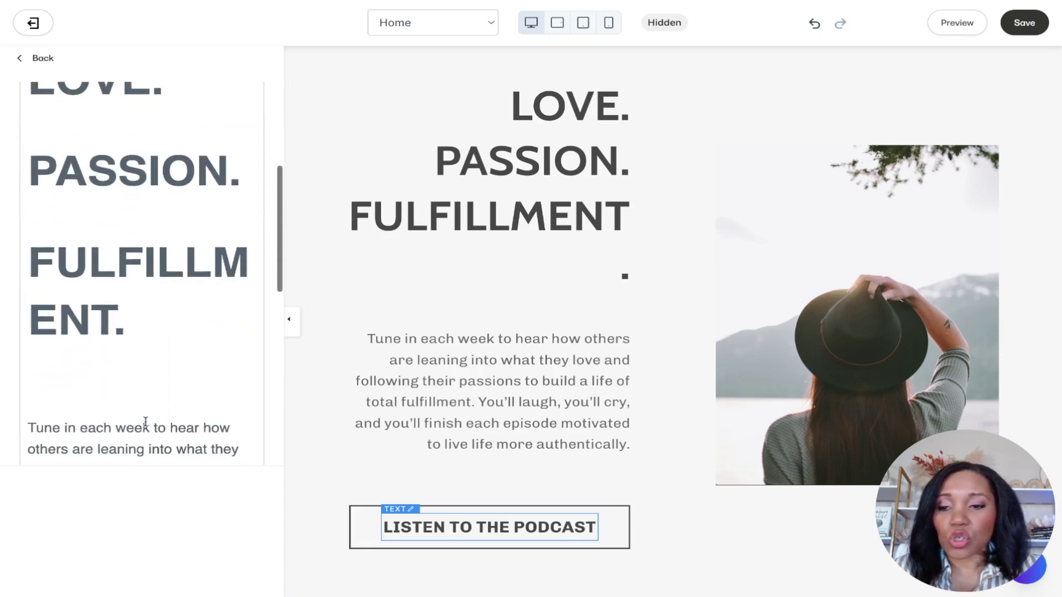
pyautogui.scroll(-8, 145, 422)
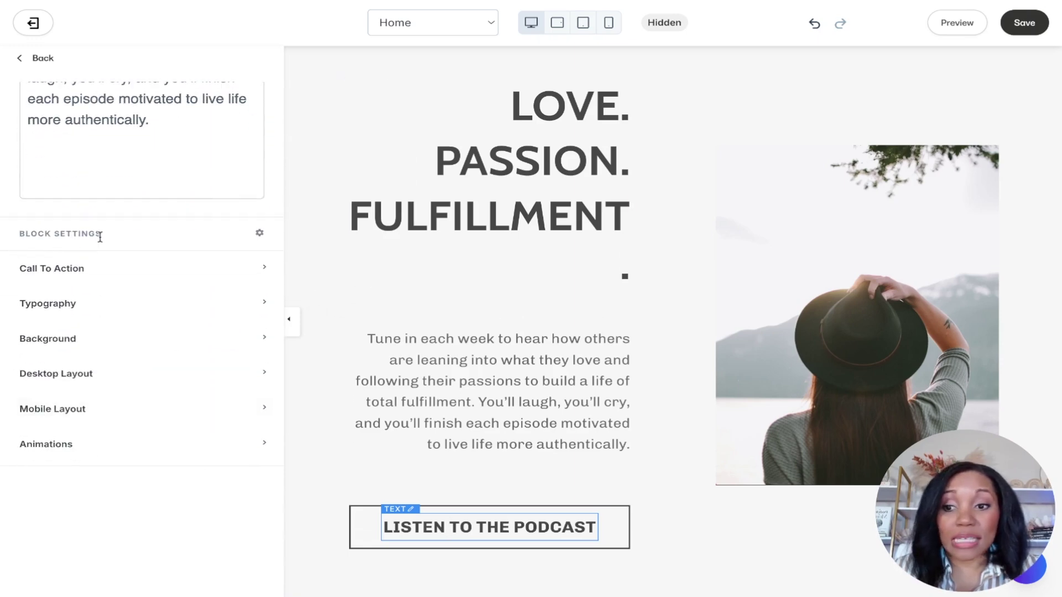
pyautogui.click(66, 269)
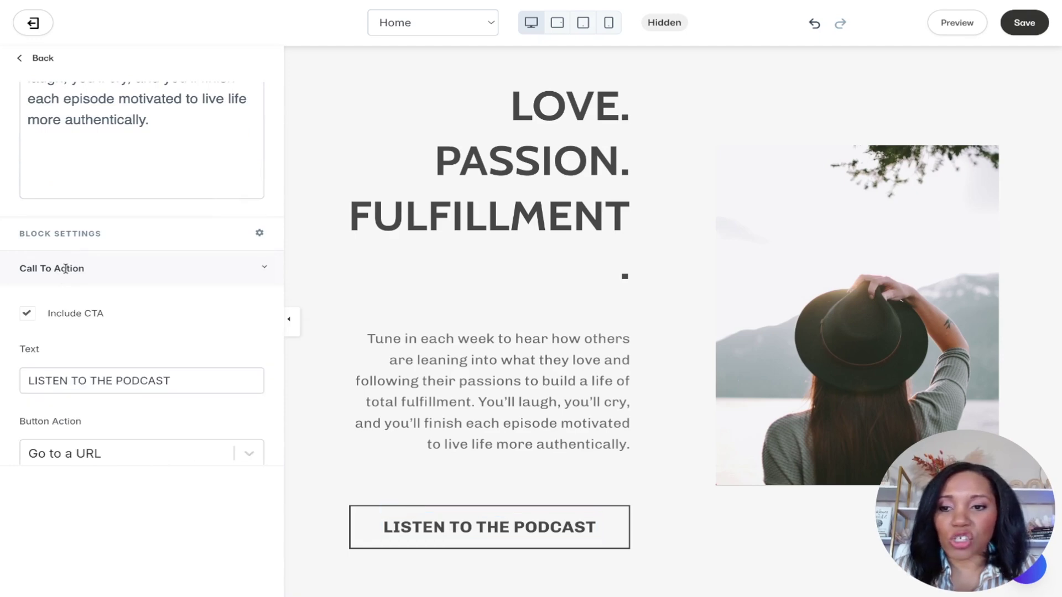
pyautogui.scroll(-3, 137, 346)
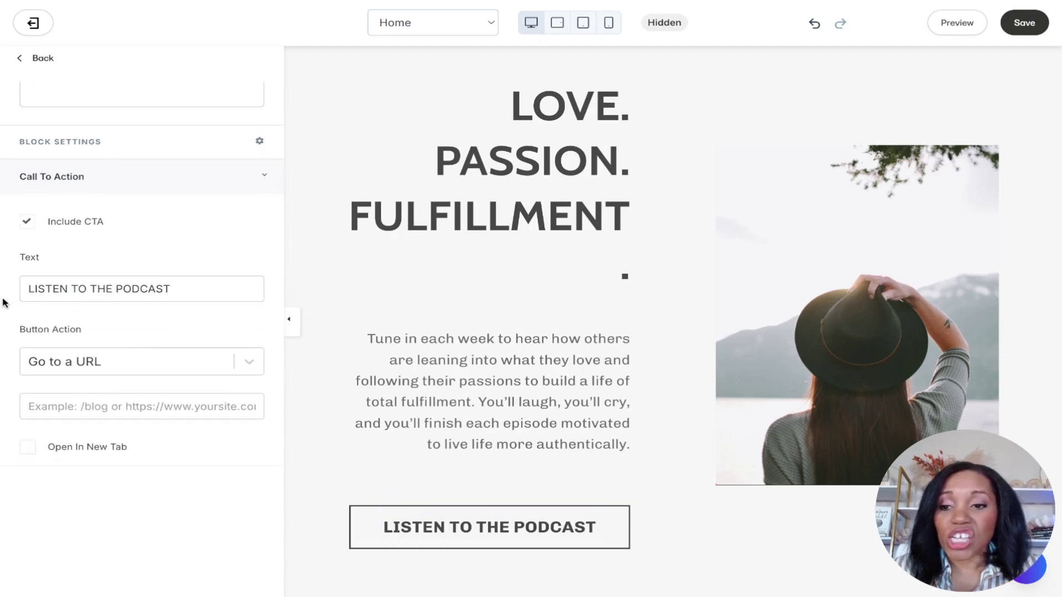
pyautogui.click(179, 289)
pyautogui.hotkey('ctrl', 'a')
pyautogui.write('L')
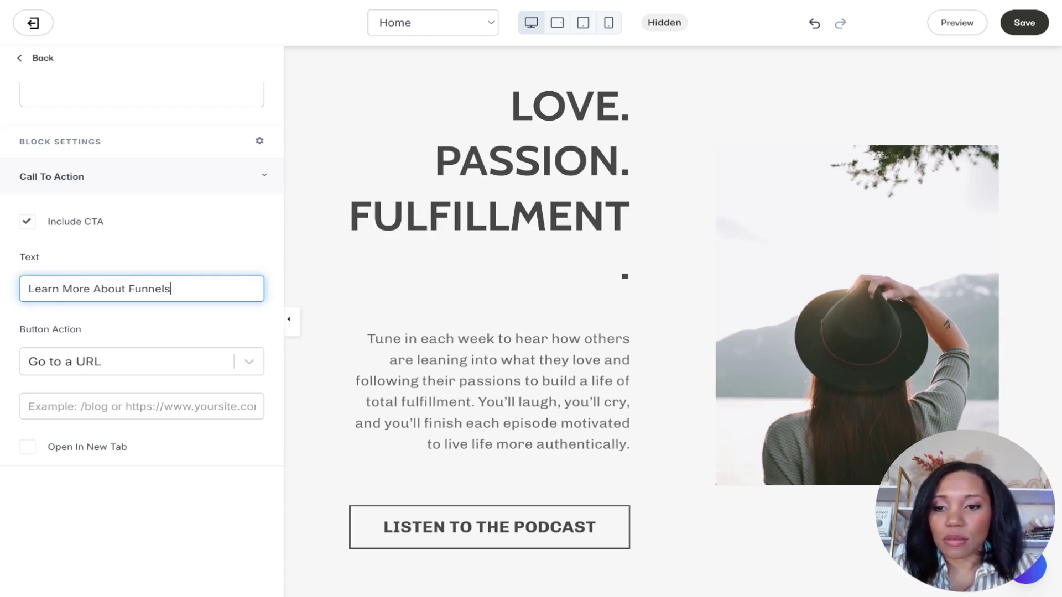
# - Review the button's action options, keeping Go to a URL
pyautogui.click(70, 349)
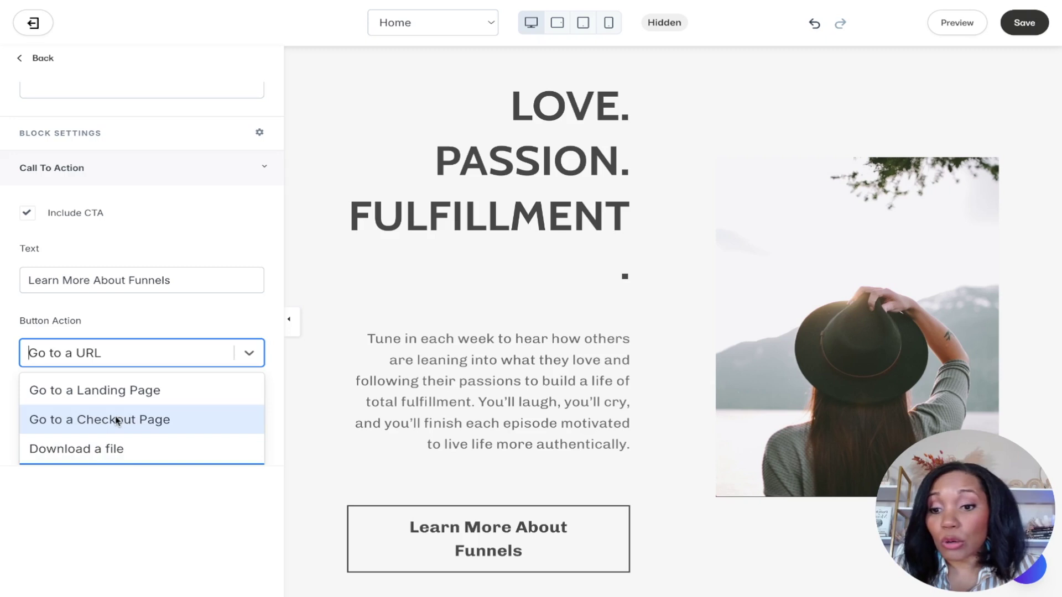
pyautogui.scroll(-1, 116, 420)
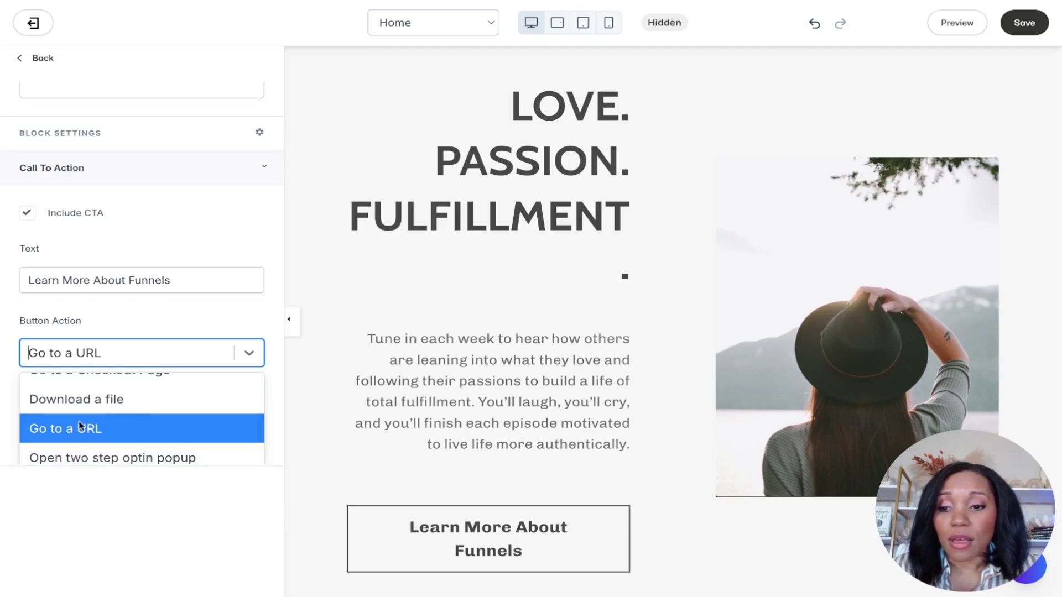
pyautogui.scroll(-3, 181, 313)
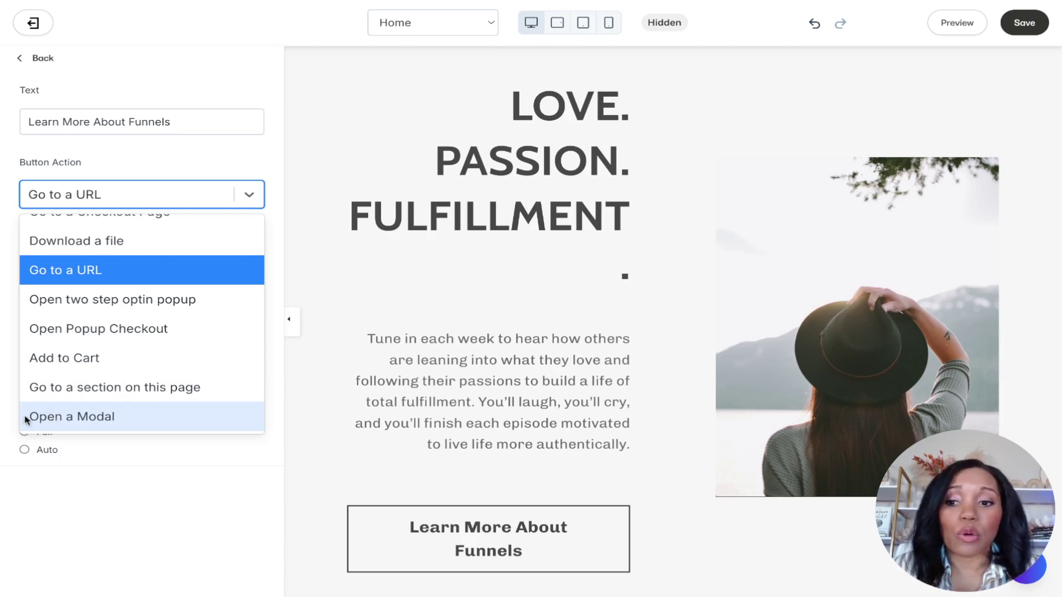
pyautogui.scroll(1, 99, 365)
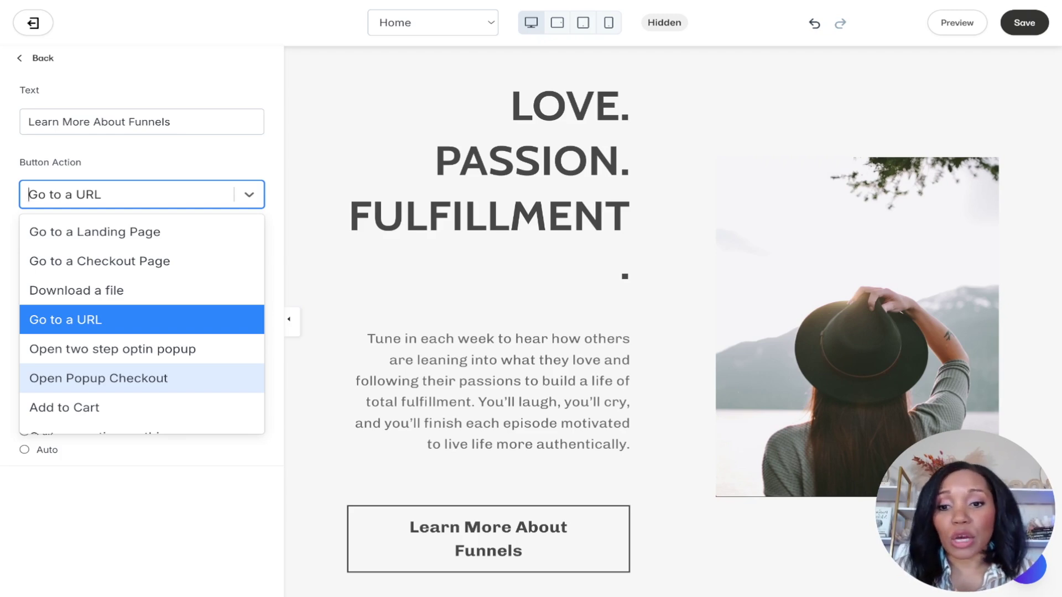
pyautogui.click(289, 319)
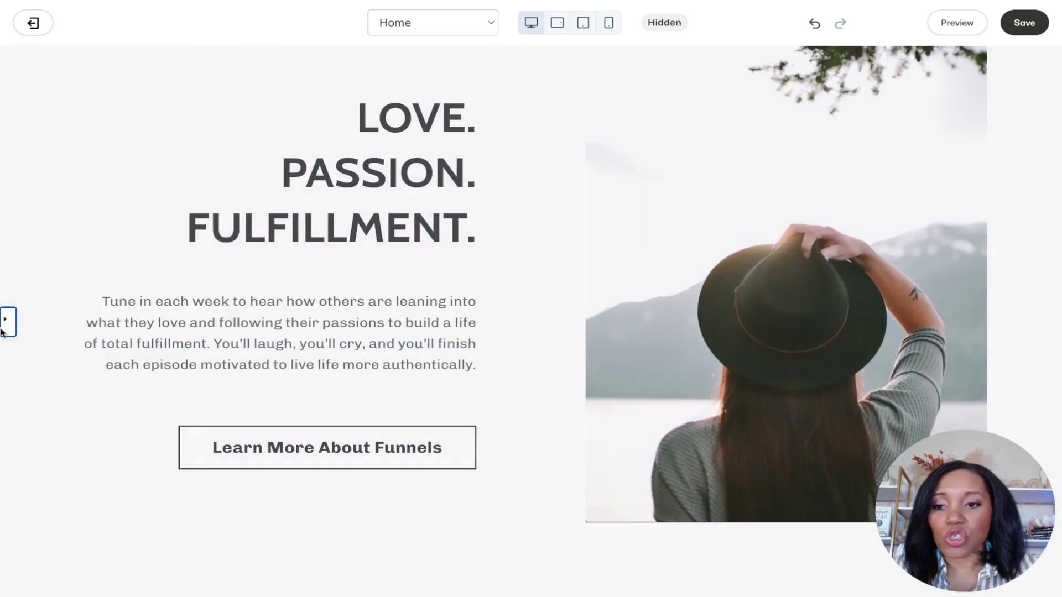
# - Replace the podcast photo with the recent image of two suited women at a desk
pyautogui.click(5, 324)
pyautogui.click(122, 231)
pyautogui.click(128, 283)
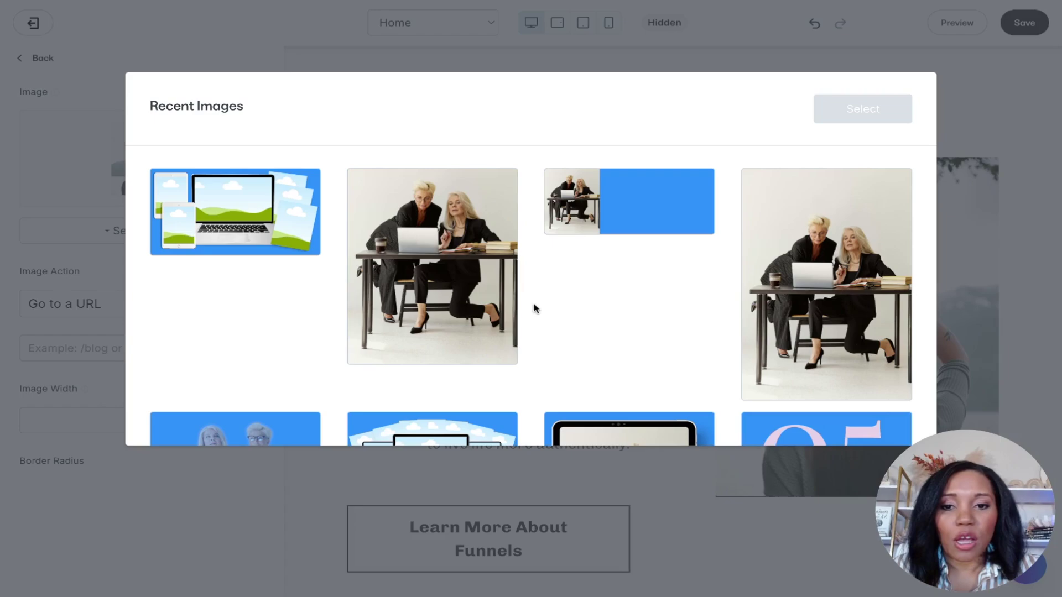
pyautogui.click(489, 259)
pyautogui.click(841, 124)
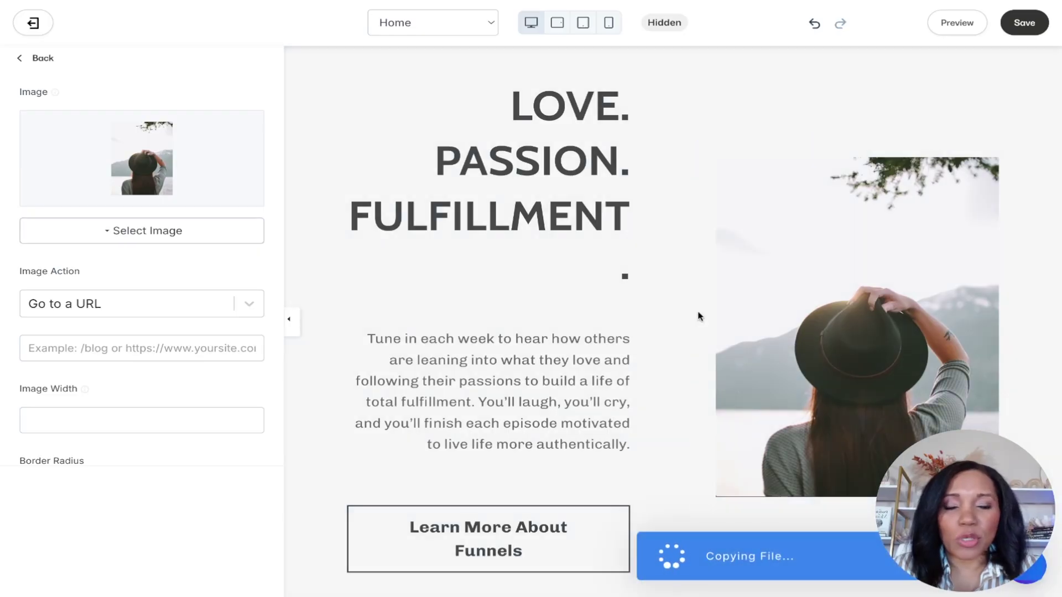
pyautogui.click(291, 322)
pyautogui.scroll(10, 517, 391)
pyautogui.scroll(-15, 517, 392)
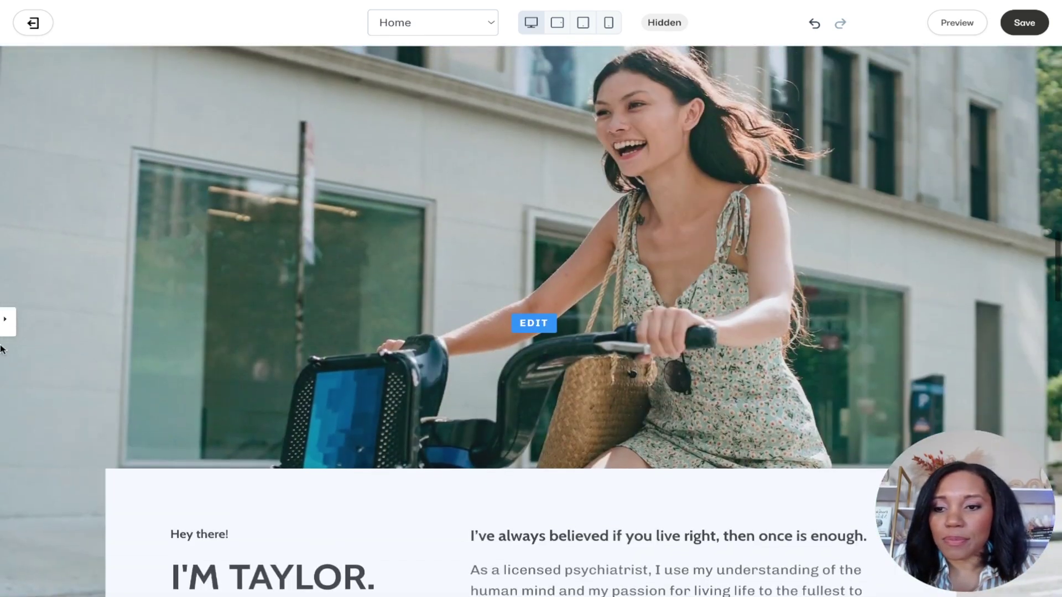
# - Set the Bio Image background to the recent grey photo of two women with a laptop
pyautogui.click(7, 321)
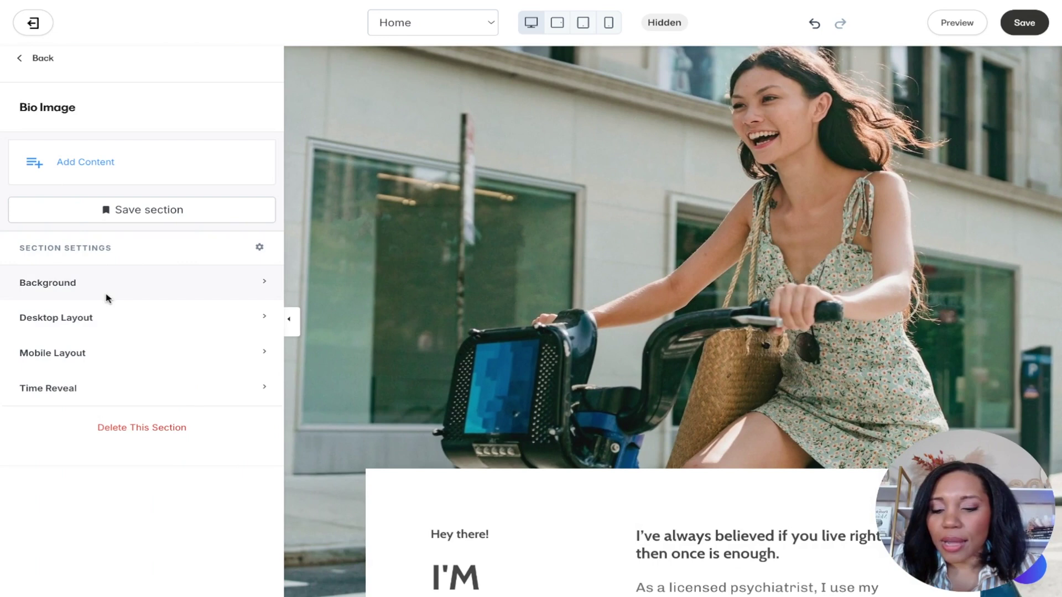
pyautogui.click(148, 285)
pyautogui.scroll(-8, 130, 344)
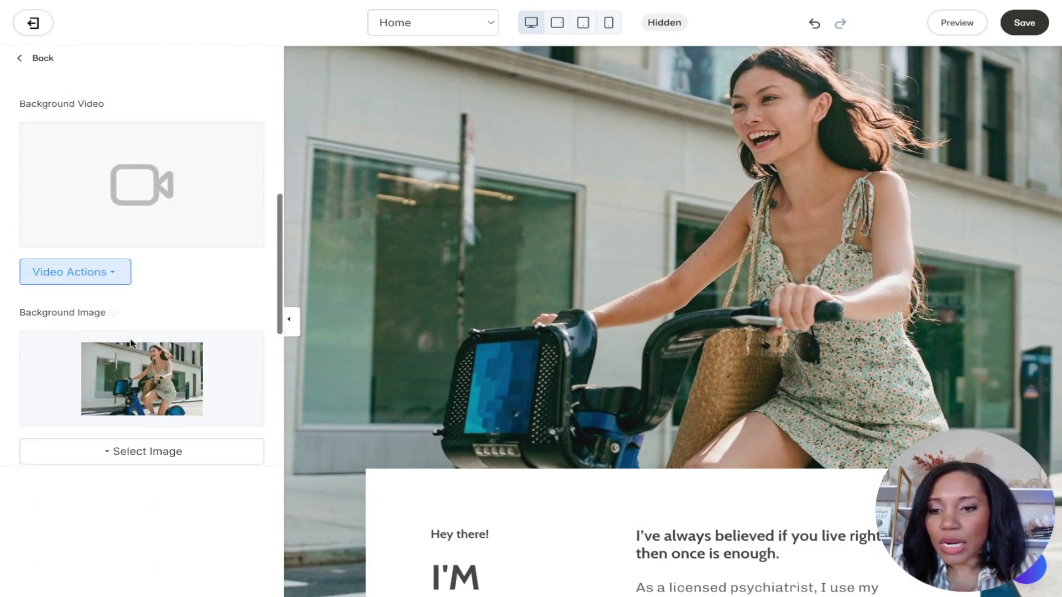
pyautogui.click(121, 332)
pyautogui.click(83, 182)
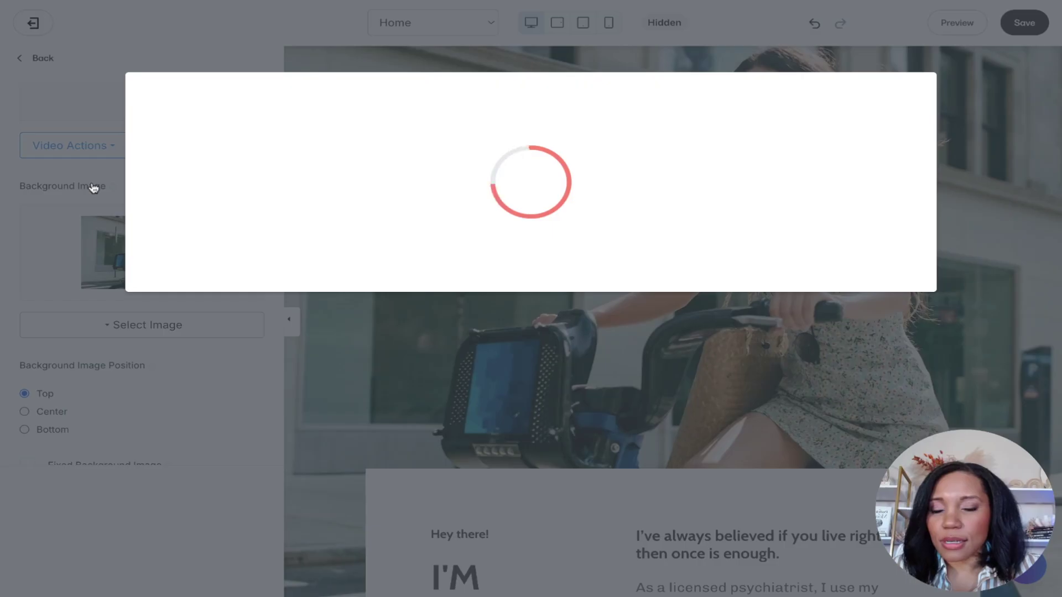
pyautogui.scroll(-5, 339, 306)
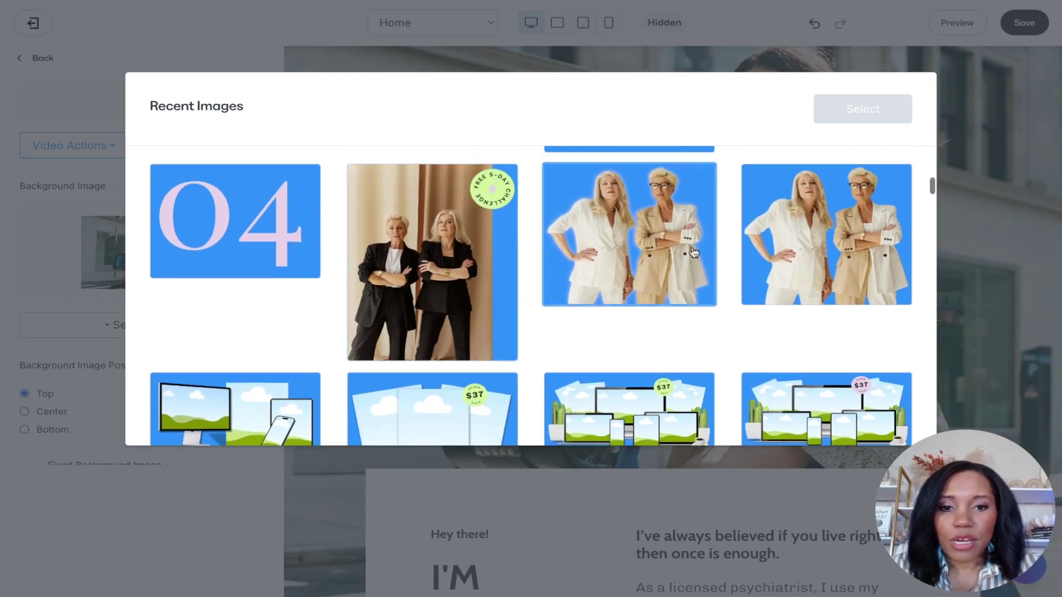
pyautogui.scroll(-10, 782, 268)
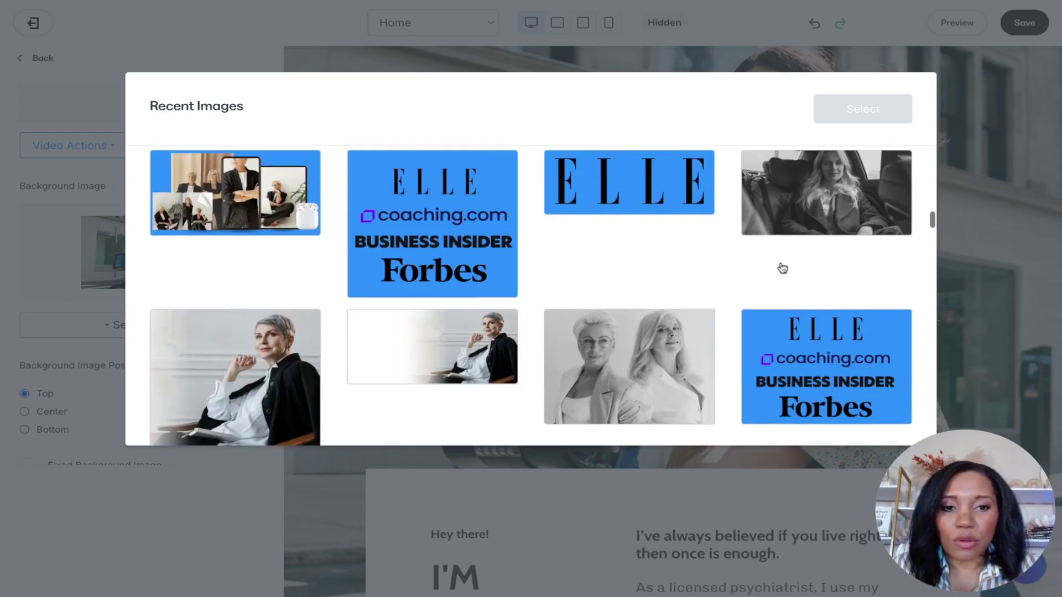
pyautogui.scroll(-8, 532, 297)
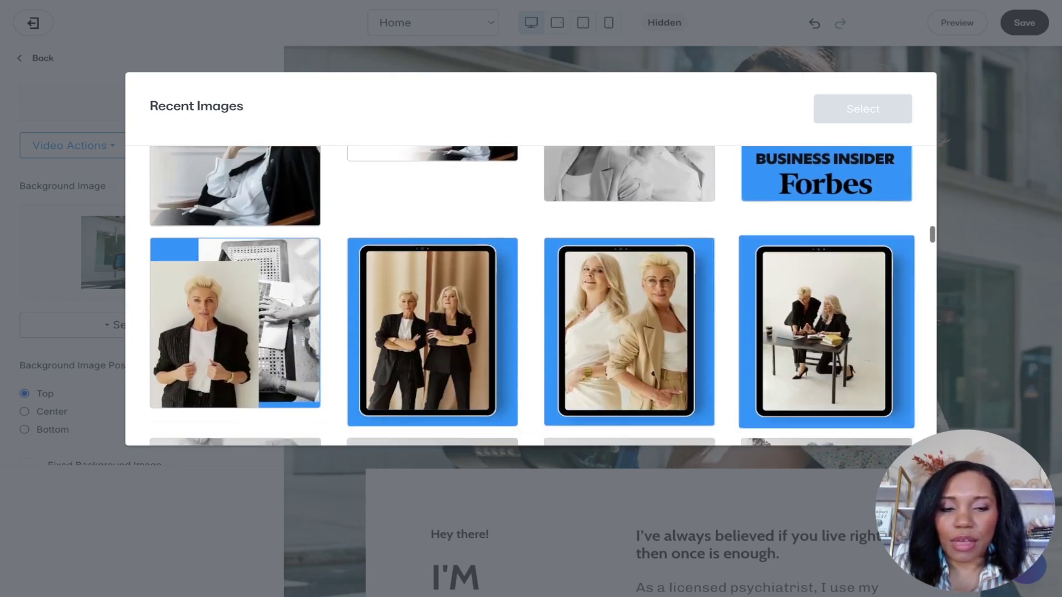
pyautogui.scroll(-2, 826, 276)
pyautogui.click(826, 271)
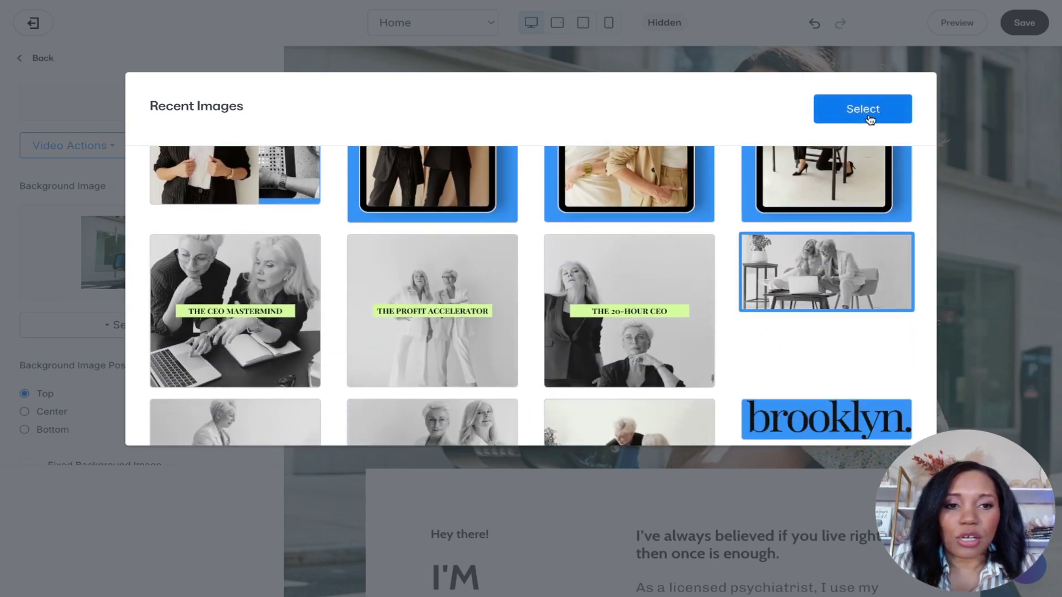
pyautogui.click(870, 111)
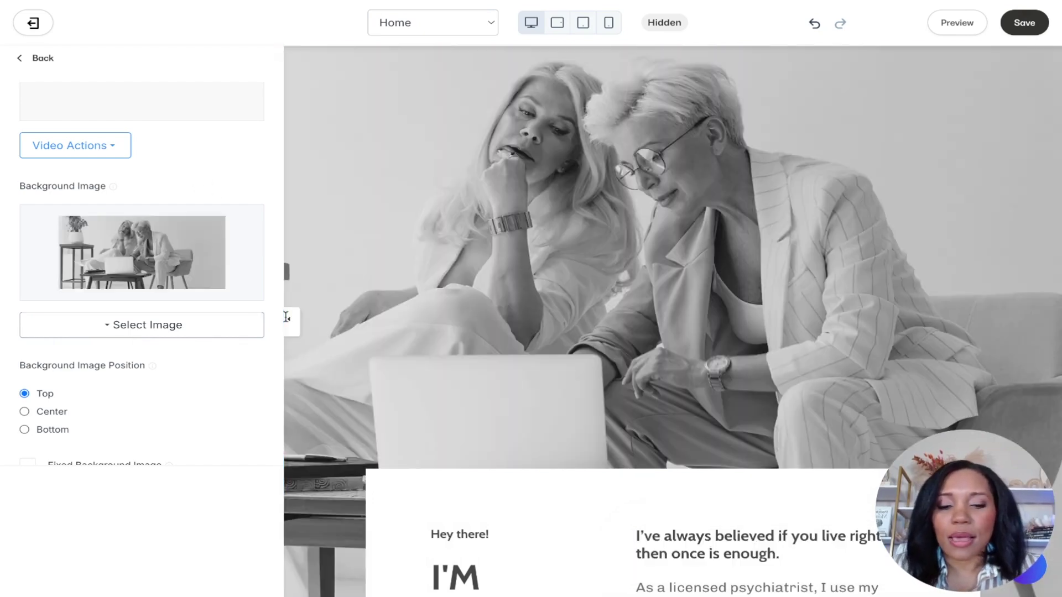
pyautogui.click(288, 319)
# - Inspect the video block's settings and cover image options without changing anything
pyautogui.scroll(-10, 439, 257)
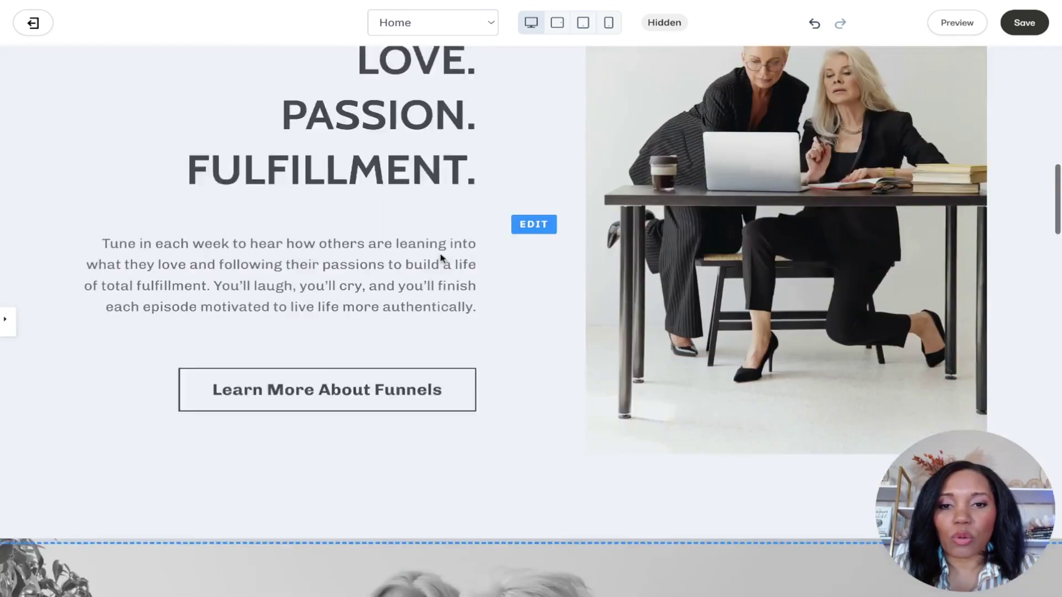
pyautogui.scroll(-15, 439, 256)
pyautogui.scroll(5, 1, 343)
pyautogui.scroll(-10, 2, 343)
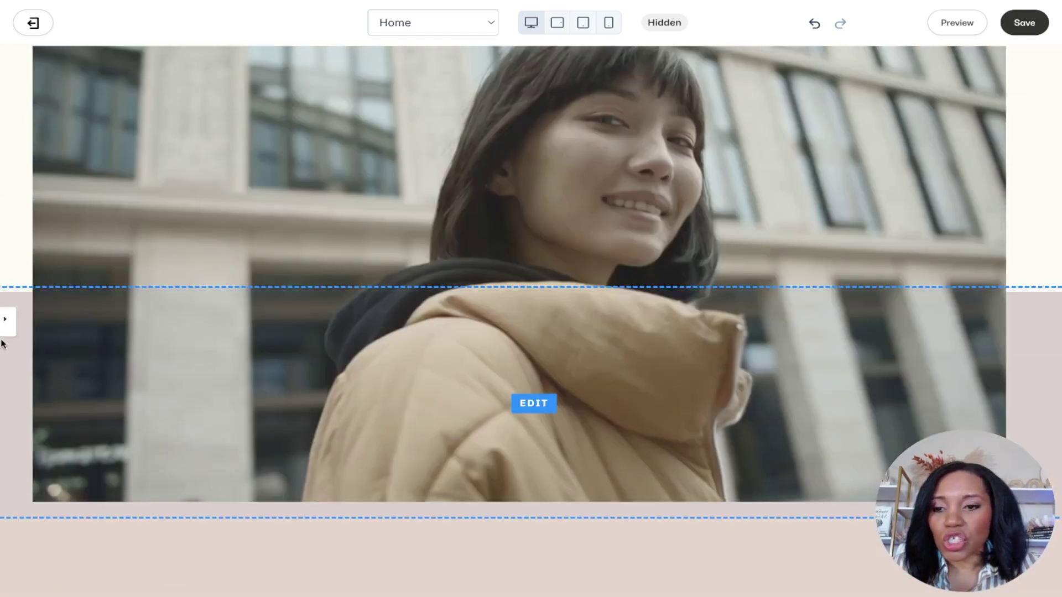
pyautogui.click(5, 319)
pyautogui.click(464, 173)
pyautogui.scroll(-4, 177, 397)
pyautogui.click(128, 224)
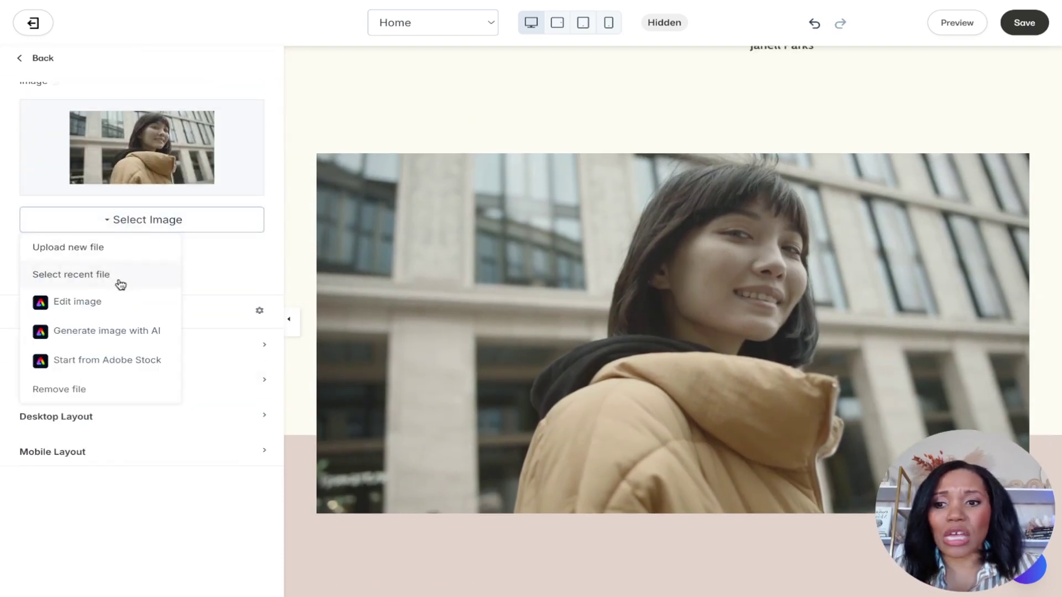
pyautogui.click(275, 201)
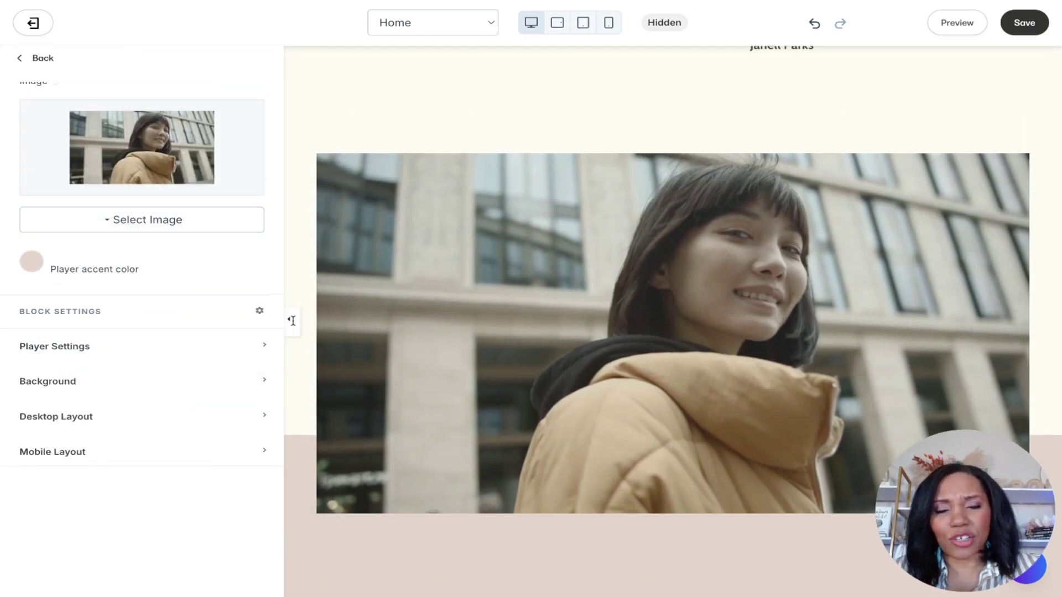
pyautogui.click(292, 321)
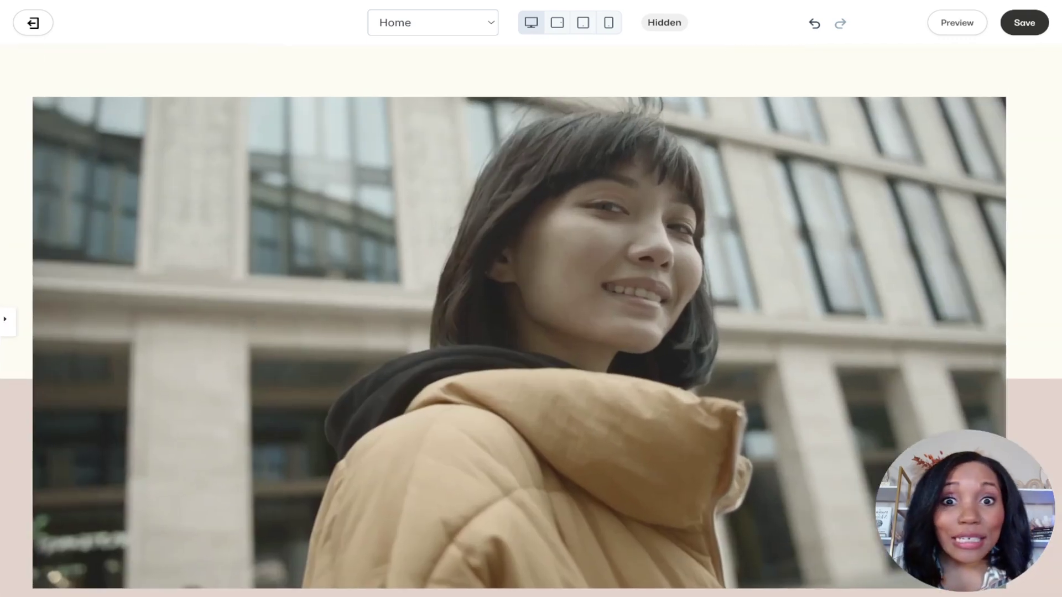
pyautogui.click(5, 319)
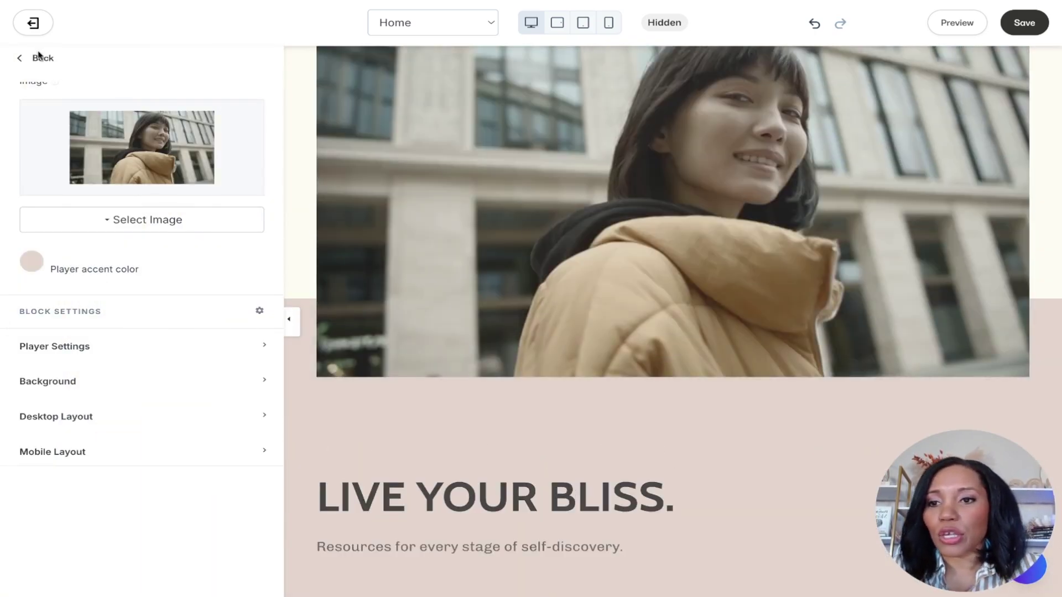
pyautogui.click(38, 58)
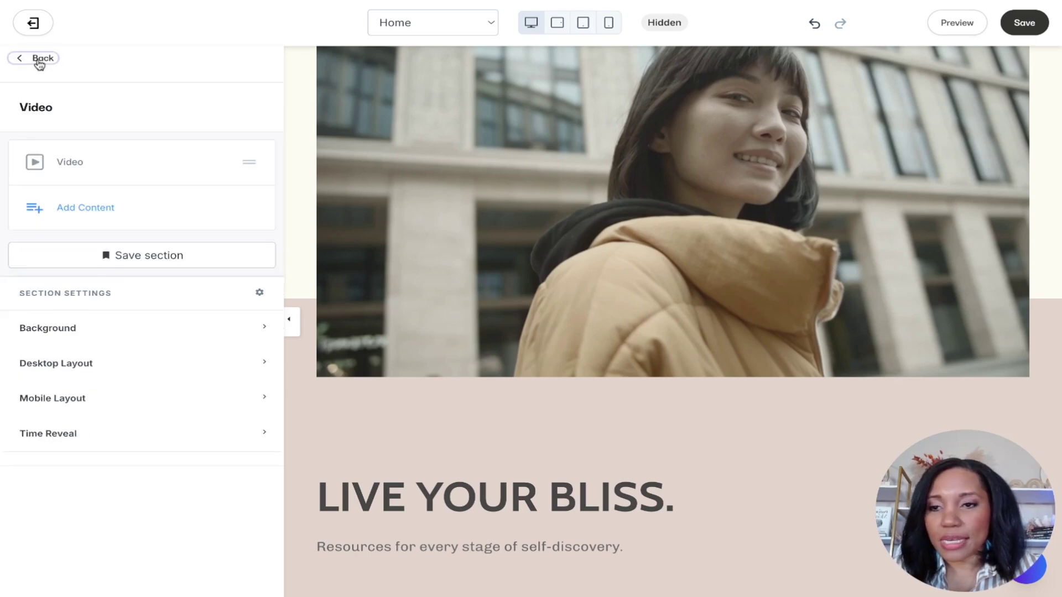
pyautogui.click(37, 60)
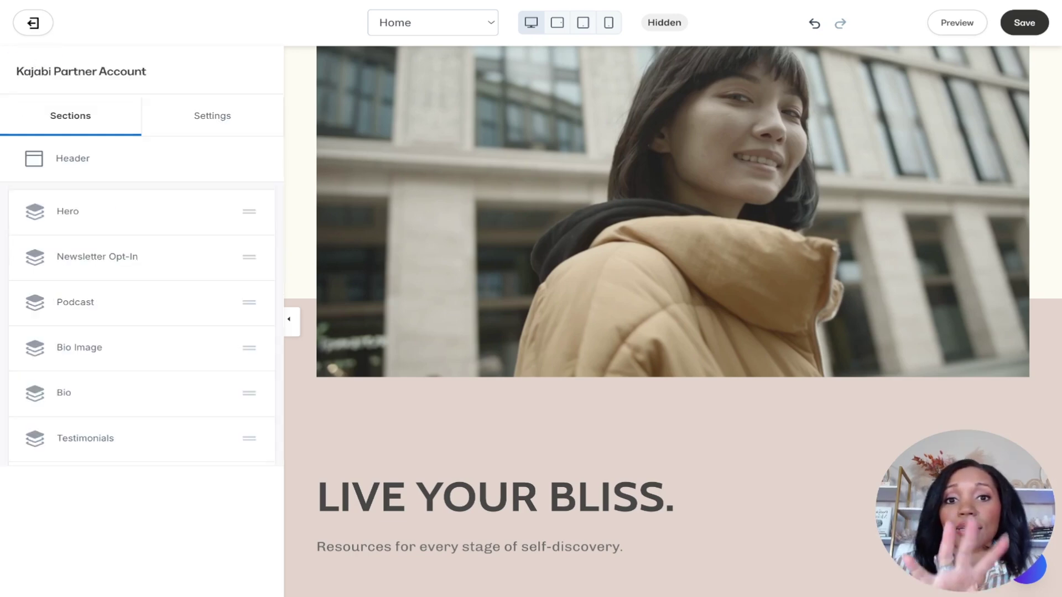
pyautogui.scroll(-3, 172, 332)
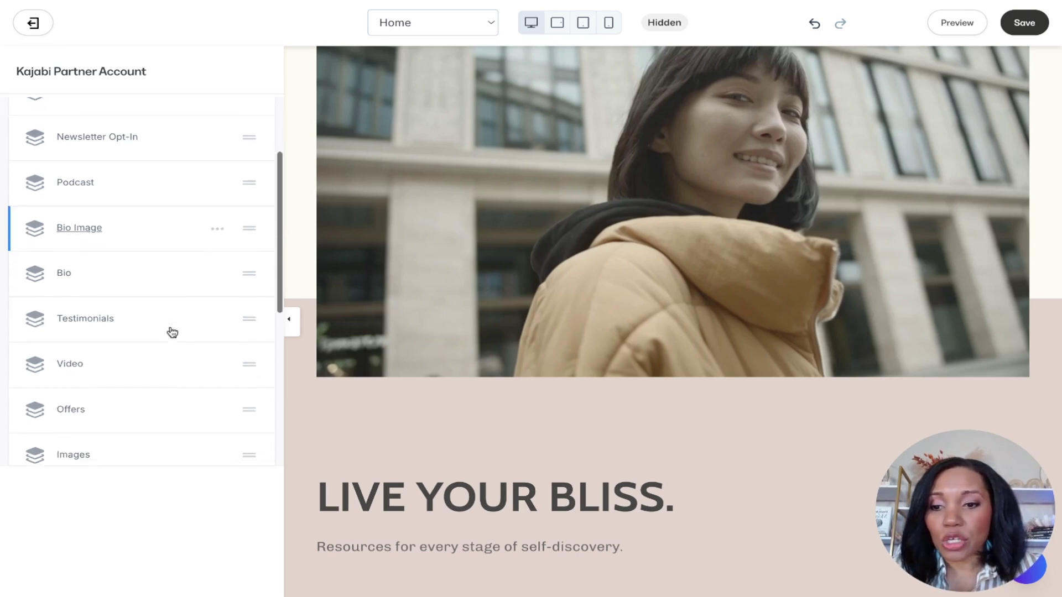
# - Look over the Testimonials and Video section settings, returning to the sections list
pyautogui.click(301, 232)
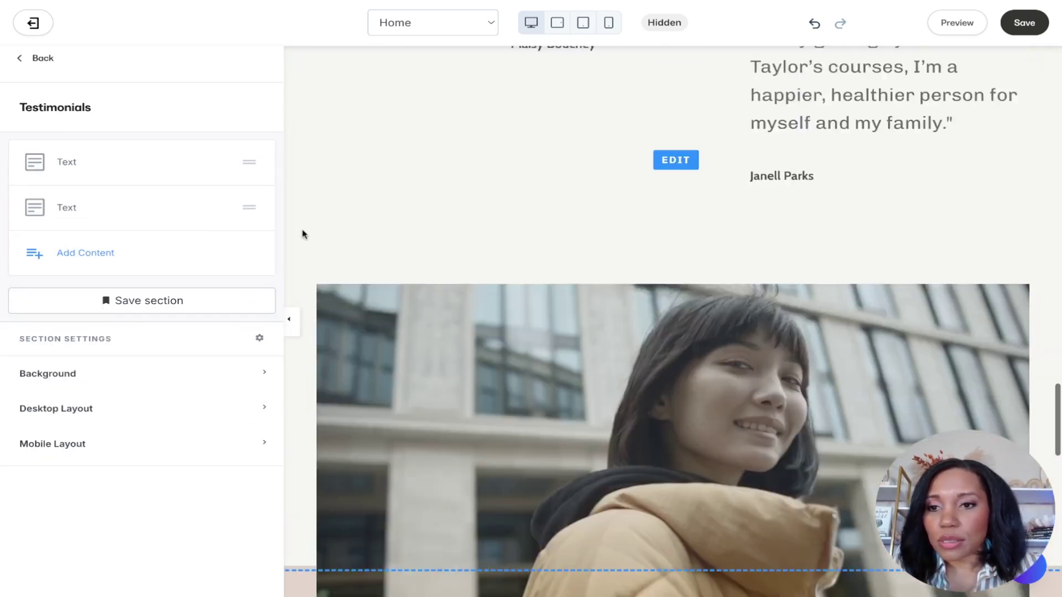
pyautogui.scroll(-5, 553, 346)
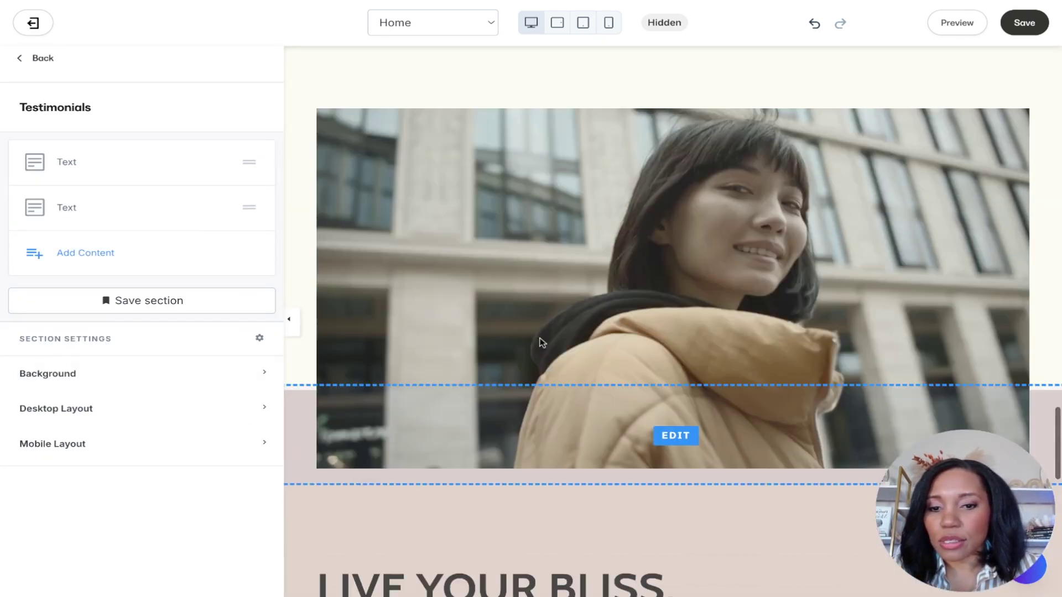
pyautogui.click(495, 288)
pyautogui.scroll(2, 111, 166)
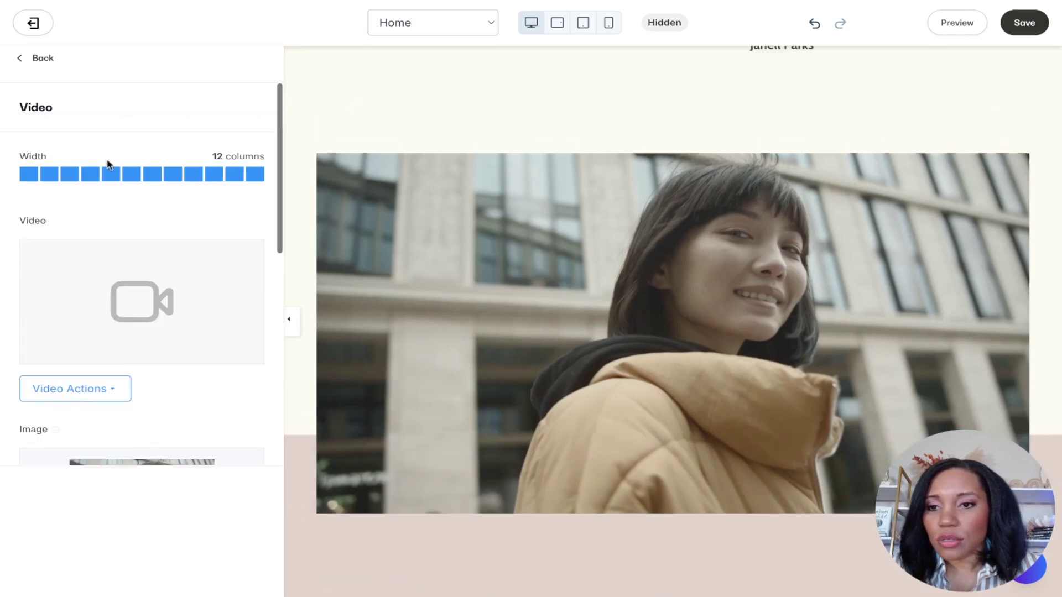
pyautogui.click(55, 69)
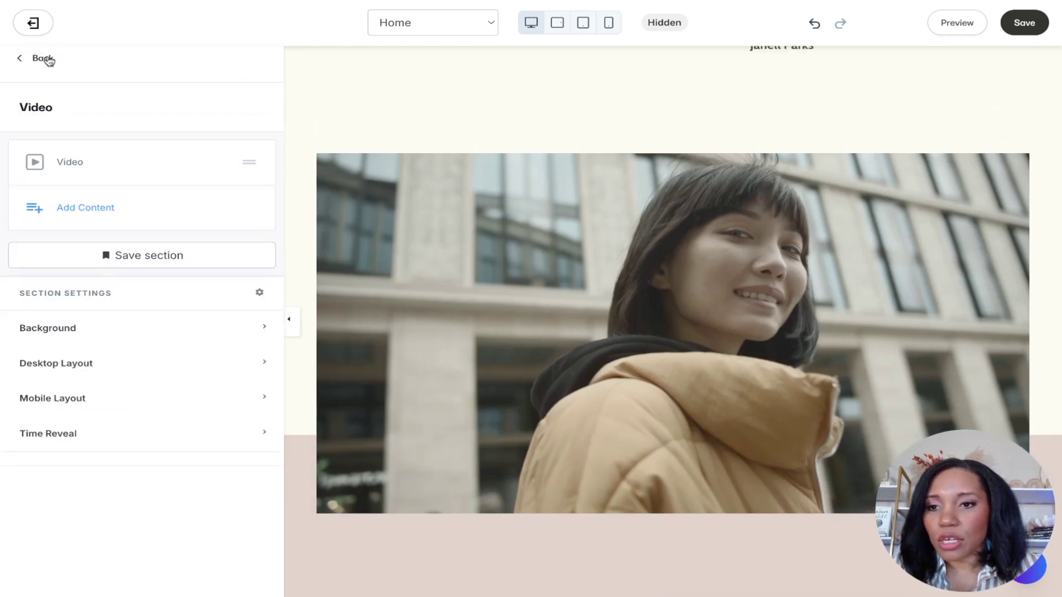
pyautogui.click(48, 60)
pyautogui.scroll(-5, 97, 339)
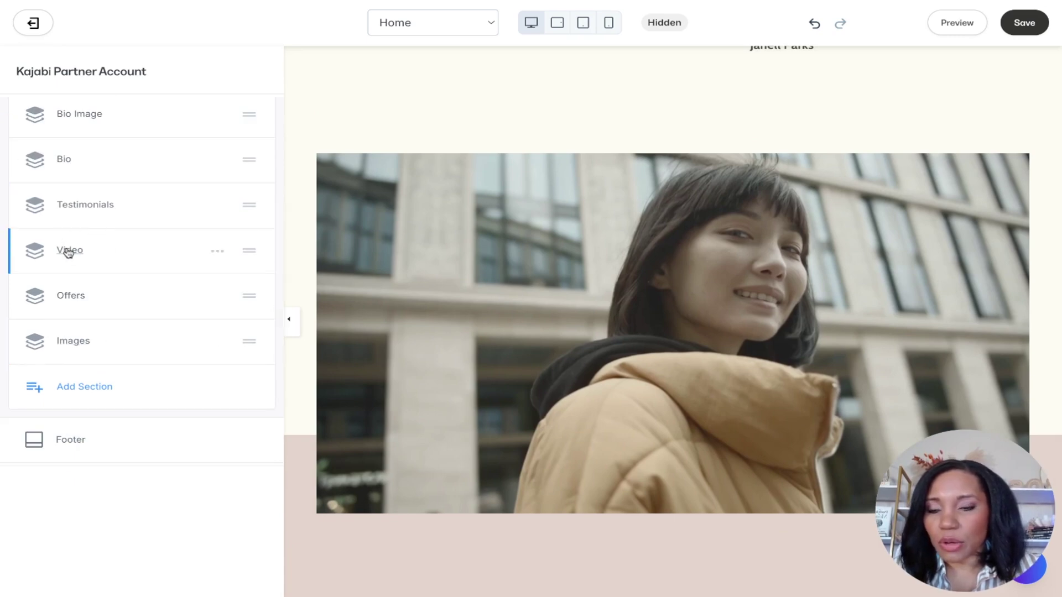
# - Hide the Video section, then delete it from the Home page
pyautogui.click(225, 253)
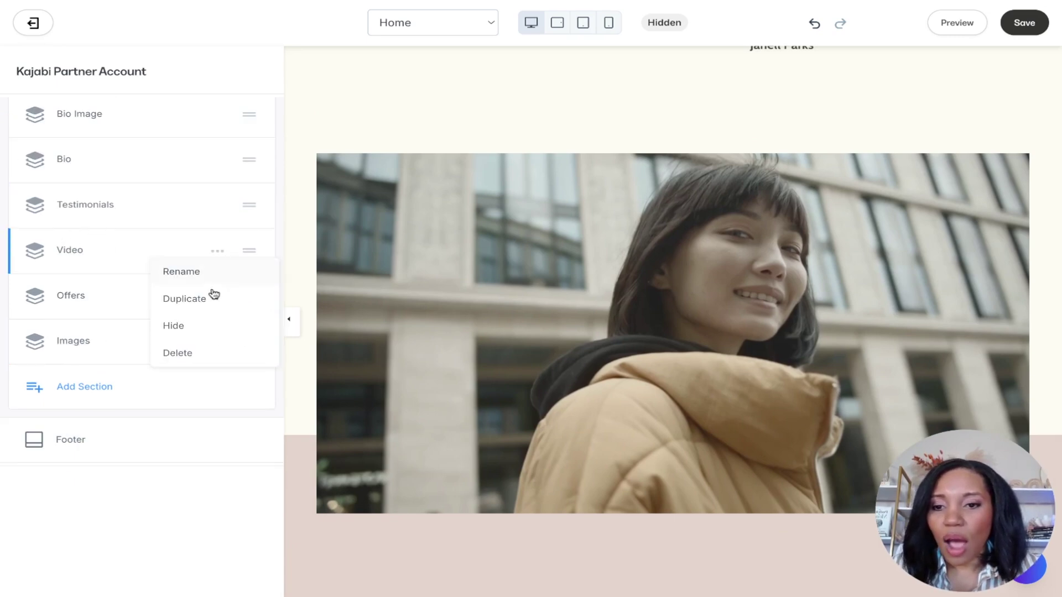
pyautogui.click(199, 329)
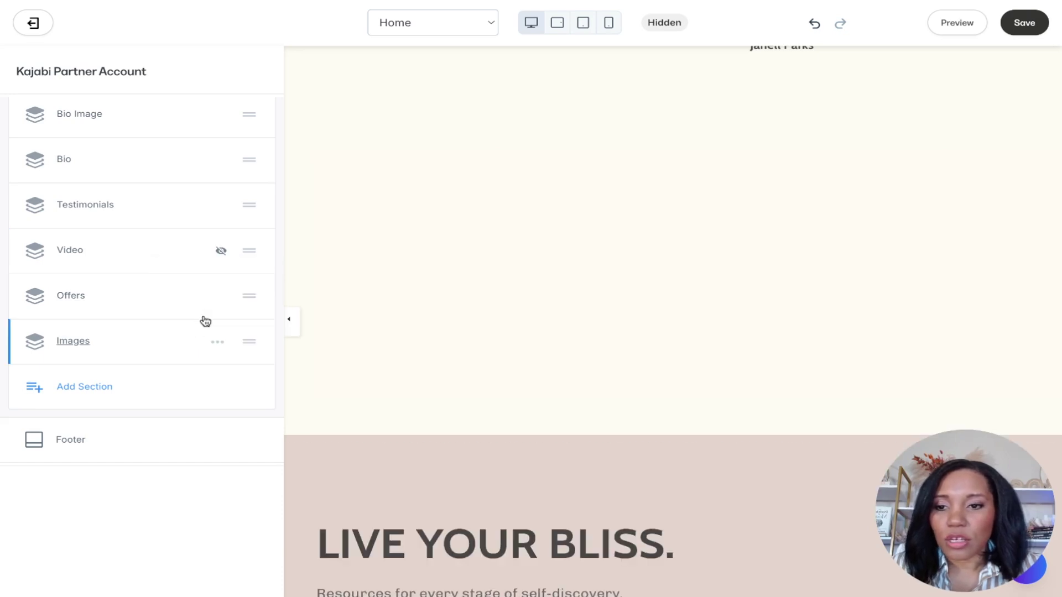
pyautogui.scroll(2, 578, 152)
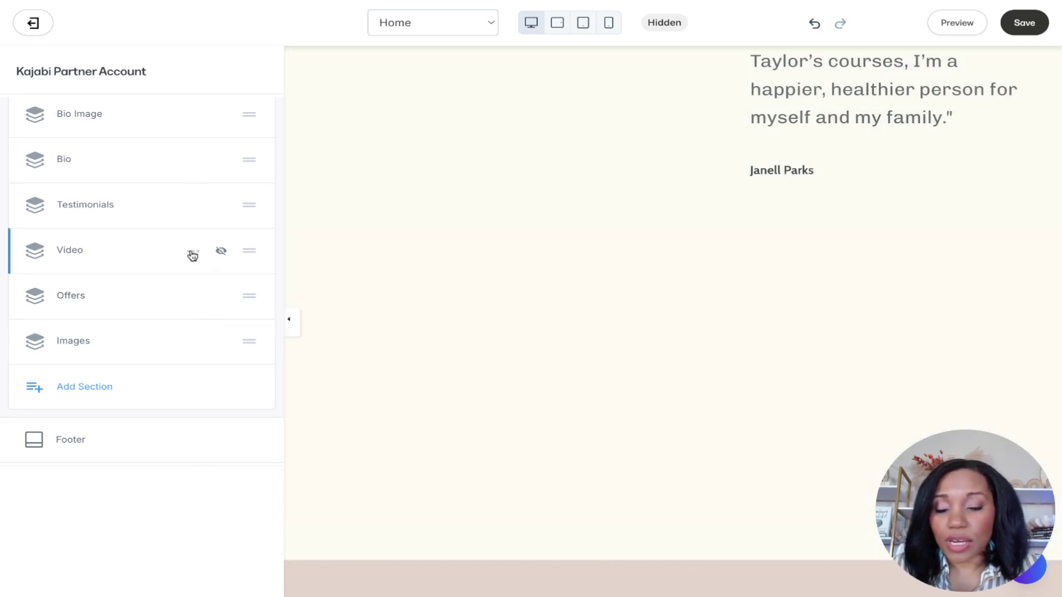
pyautogui.click(193, 253)
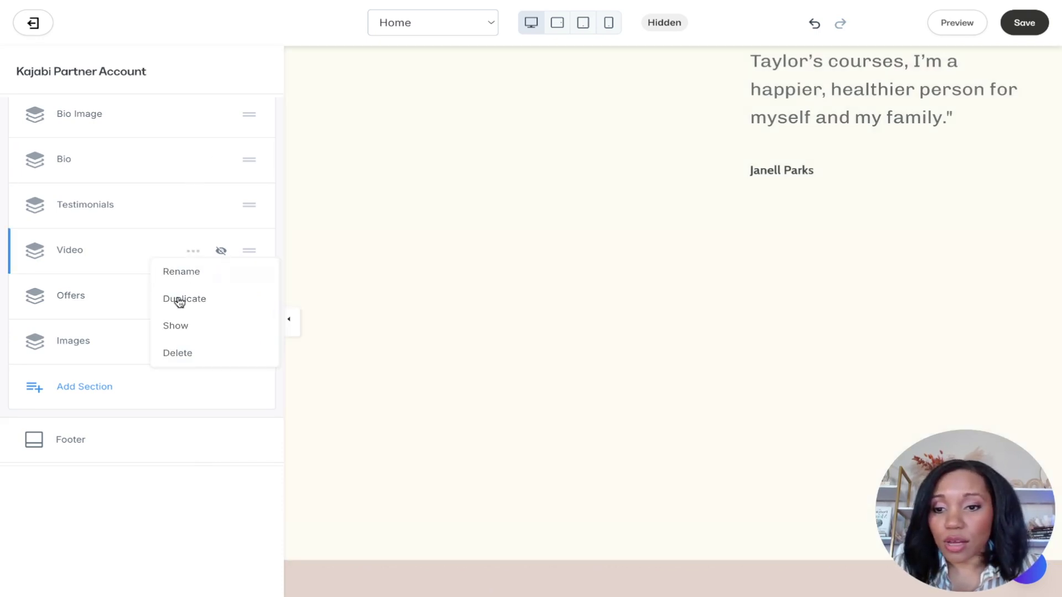
pyautogui.click(178, 354)
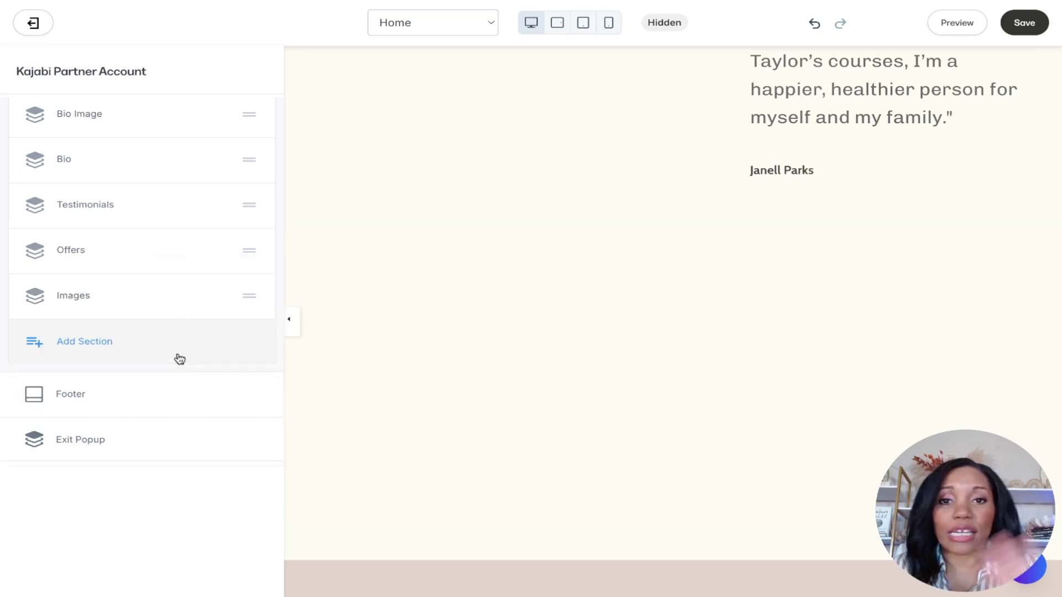
# - Reduce the Testimonials section's desktop bottom padding from 500 to 100
pyautogui.click(490, 317)
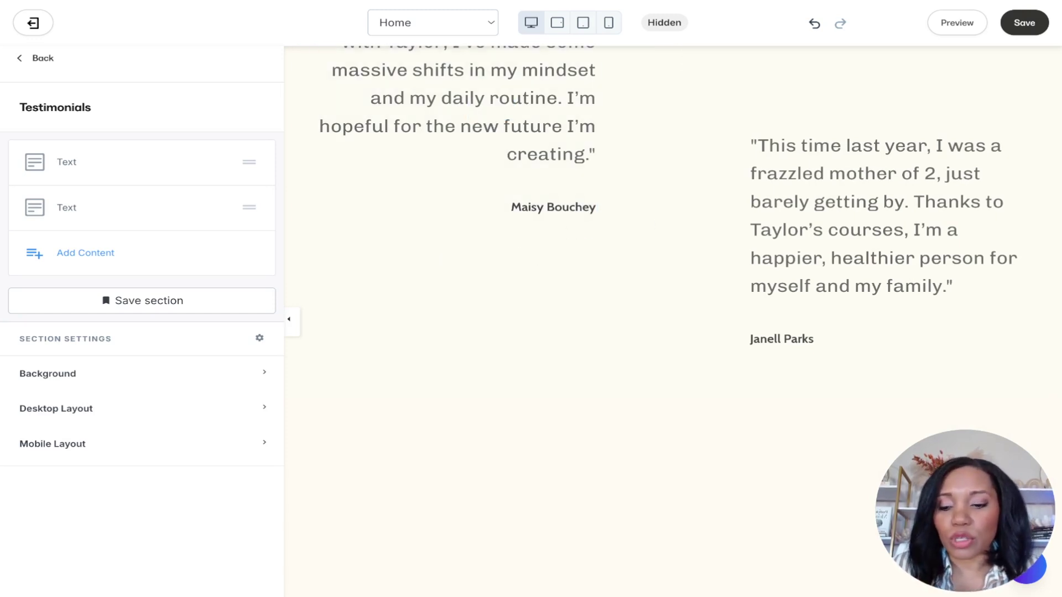
pyautogui.click(87, 408)
pyautogui.scroll(-5, 86, 406)
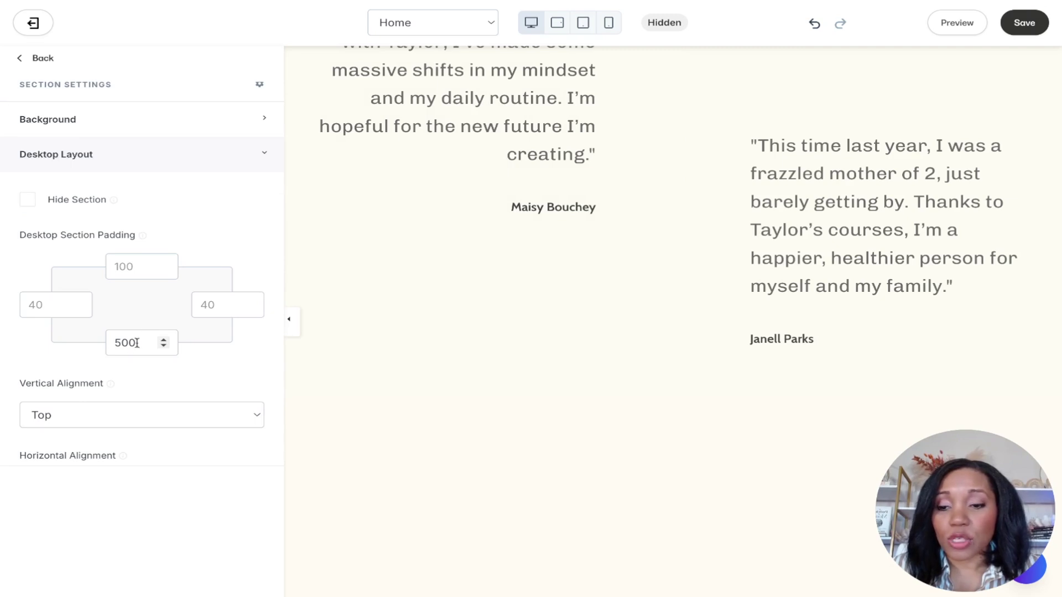
pyautogui.doubleClick(139, 344)
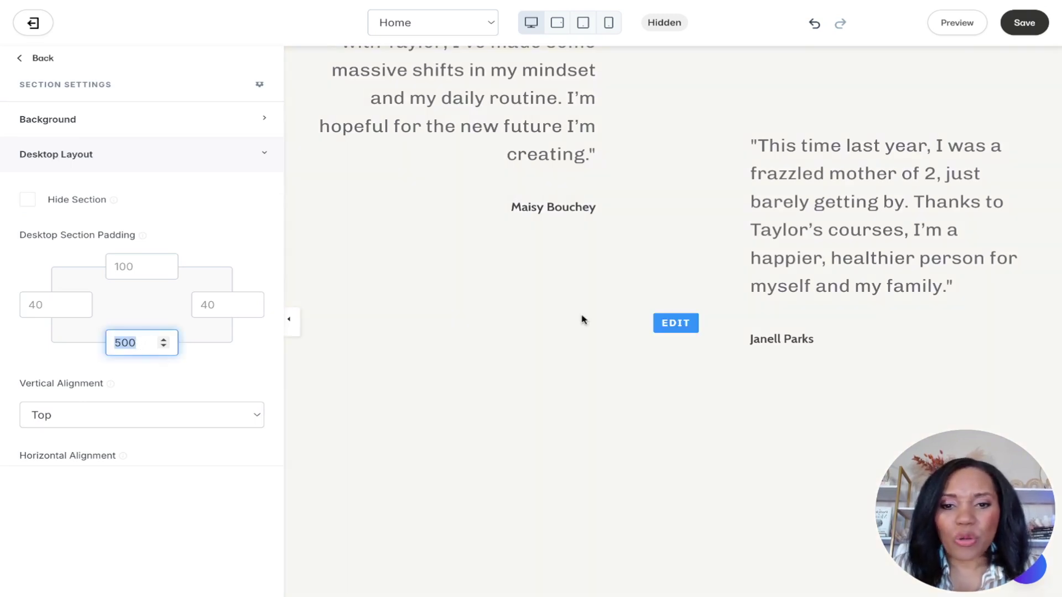
pyautogui.scroll(-3, 584, 320)
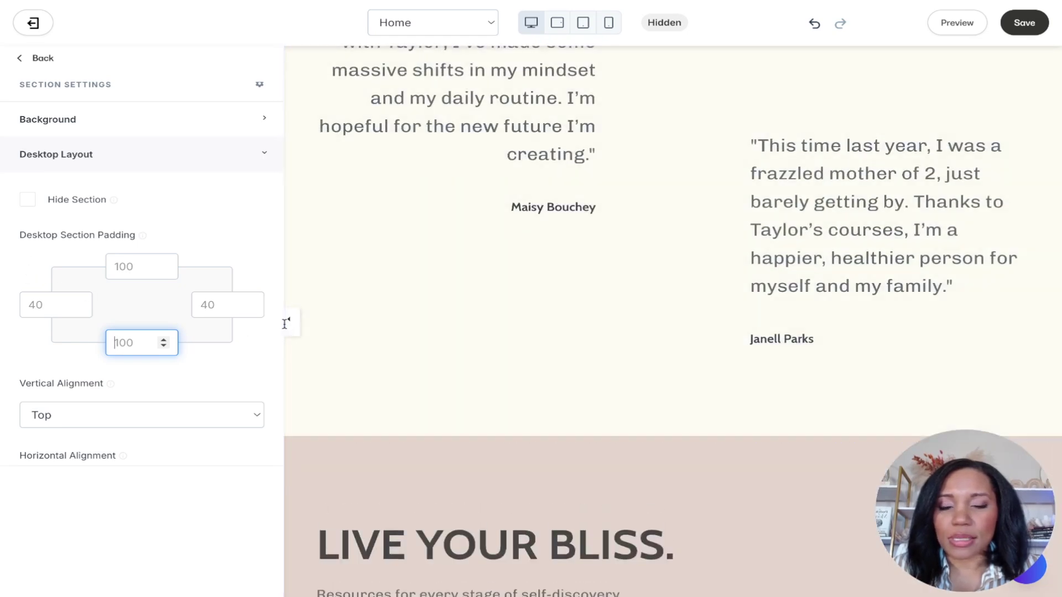
pyautogui.click(286, 324)
pyautogui.scroll(6, 289, 323)
# - Copy the newsletter signup box's pink background hex FBE5F4
pyautogui.scroll(-2, 289, 323)
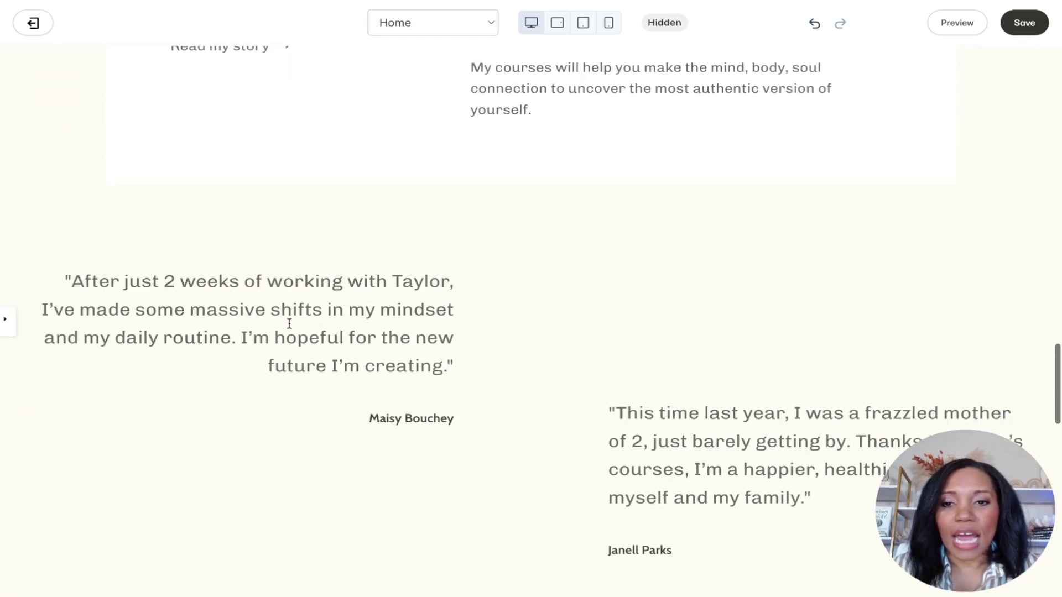
pyautogui.scroll(-3, 288, 323)
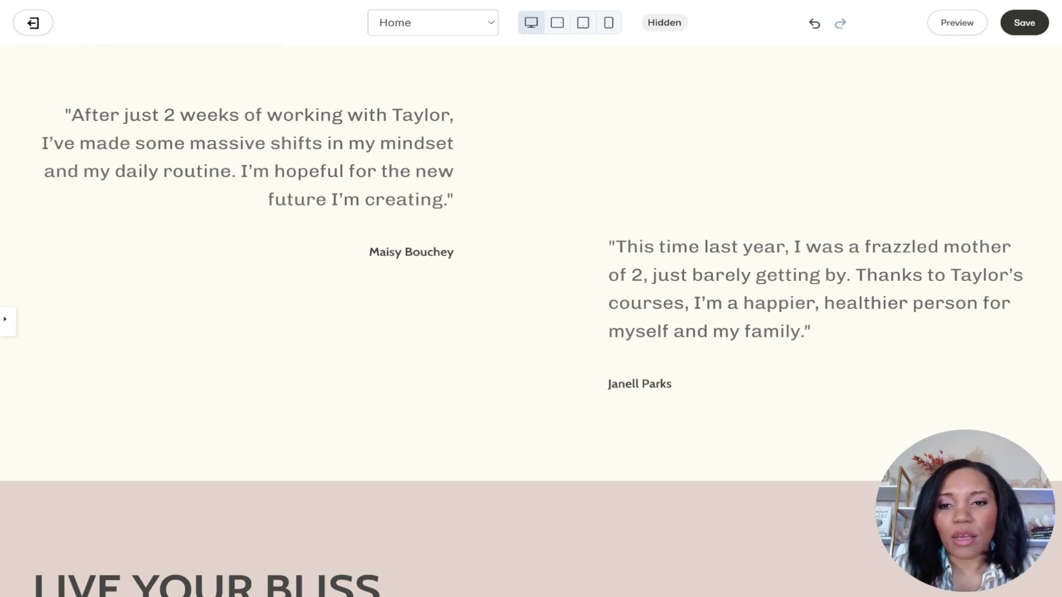
pyautogui.scroll(4, 213, 303)
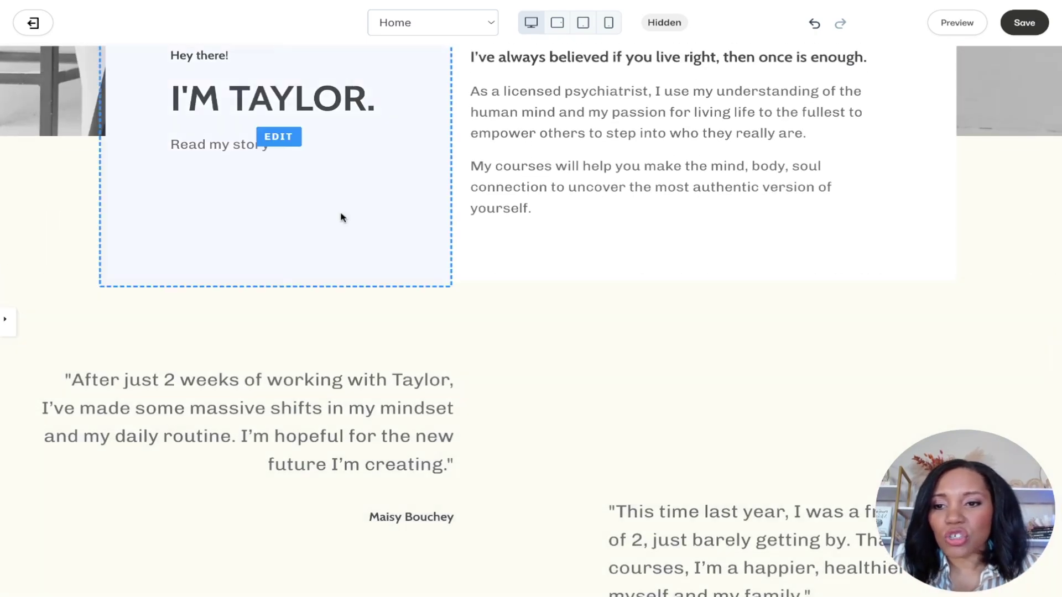
pyautogui.scroll(-15, 331, 213)
pyautogui.scroll(1, 339, 213)
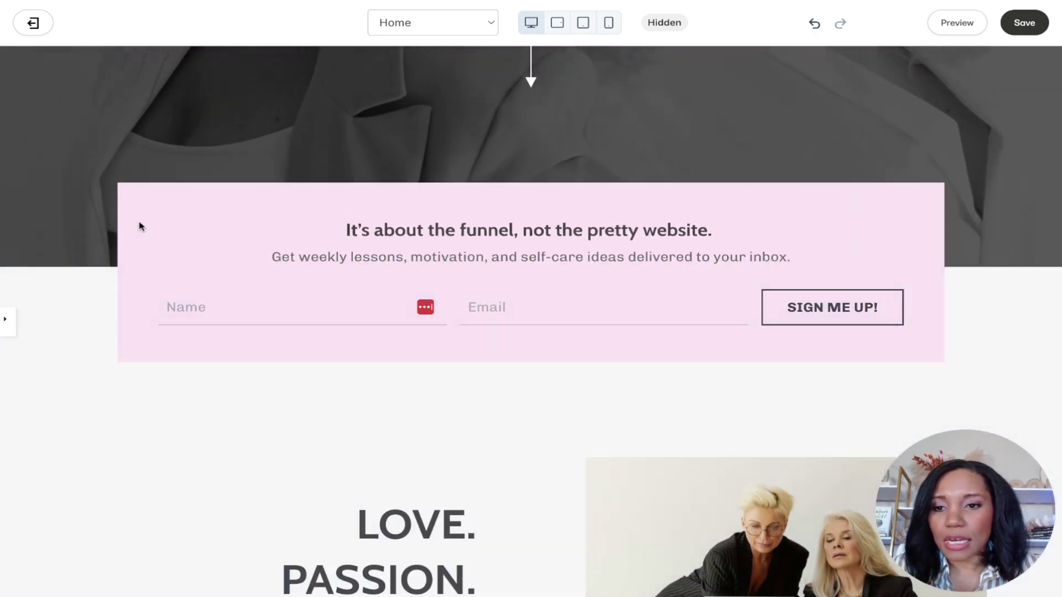
pyautogui.scroll(2, 31, 294)
pyautogui.click(7, 324)
pyautogui.scroll(-1, 98, 314)
pyautogui.scroll(3, 98, 314)
pyautogui.scroll(-3, 98, 314)
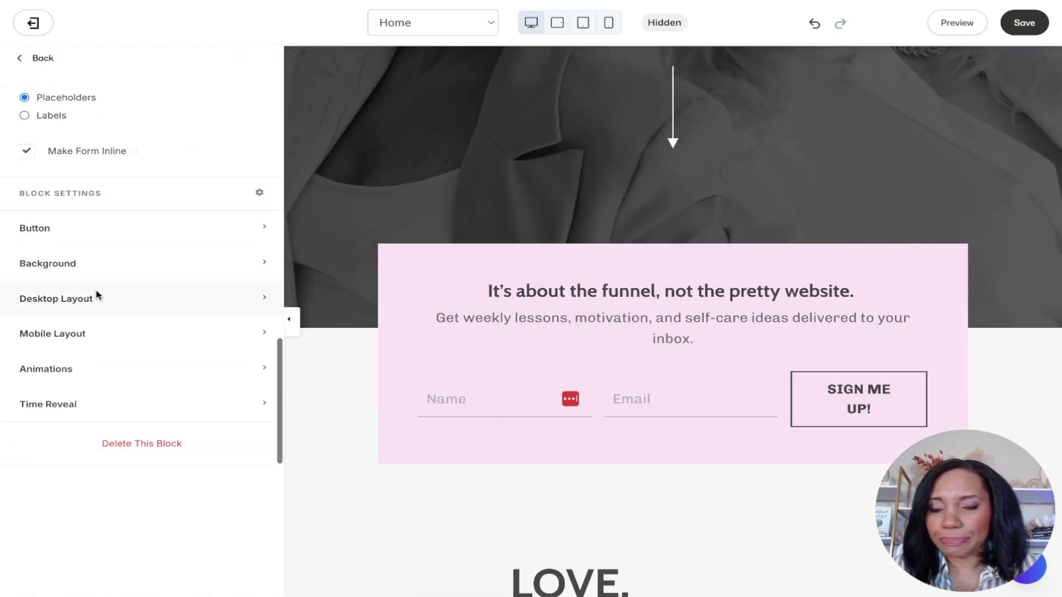
pyautogui.click(123, 266)
pyautogui.scroll(-2, 83, 232)
pyautogui.click(33, 194)
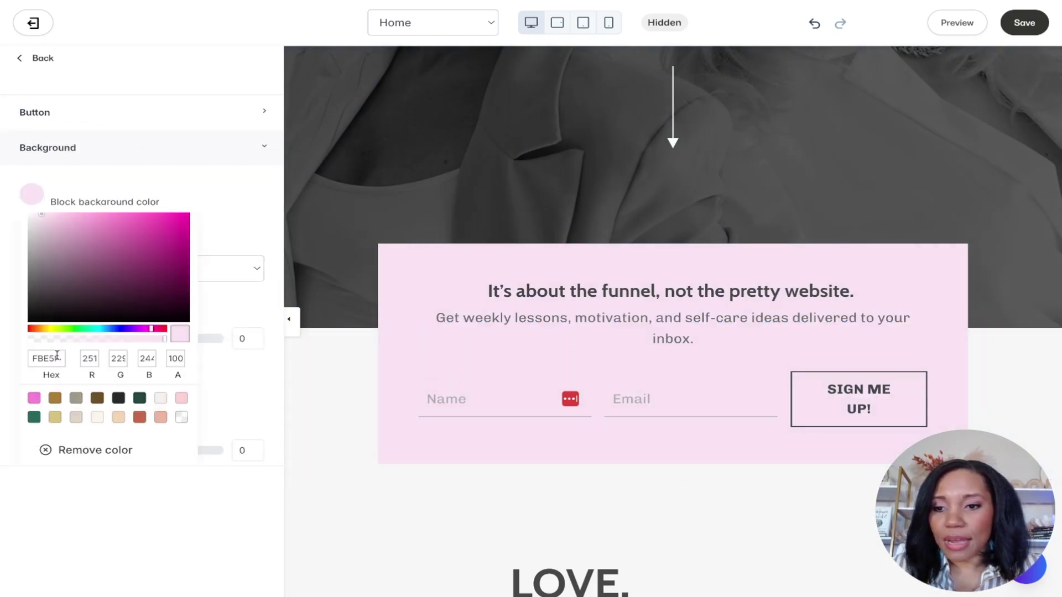
pyautogui.click(209, 239)
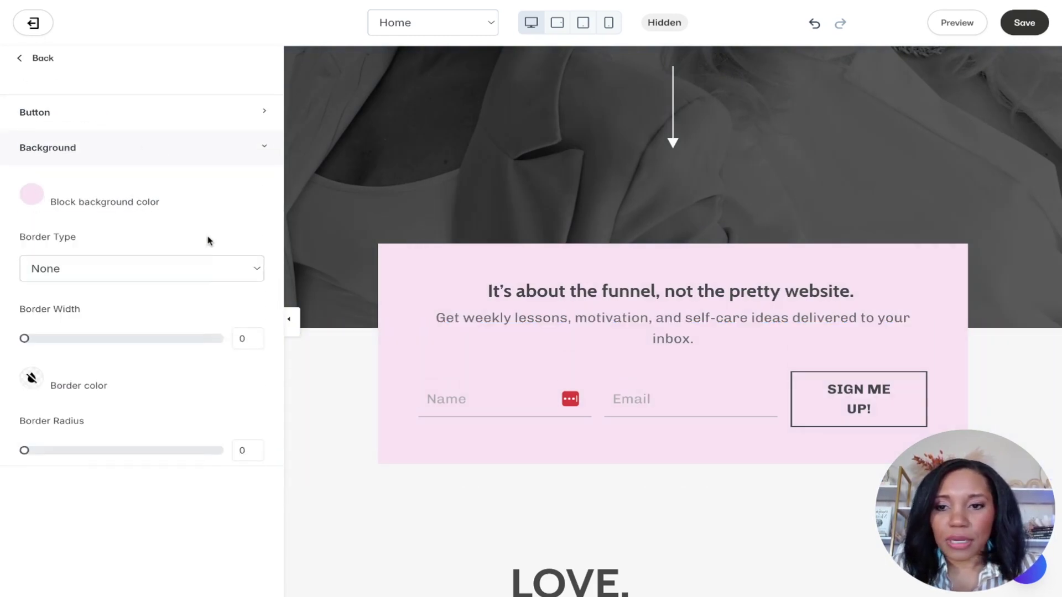
# - Bring up the Testimonials section's background options
pyautogui.scroll(-10, 321, 332)
pyautogui.scroll(-5, 323, 437)
pyautogui.click(323, 438)
pyautogui.click(131, 301)
# - Paste FBE5F4 as the Testimonials section's background color
pyautogui.scroll(-3, 66, 277)
pyautogui.click(34, 283)
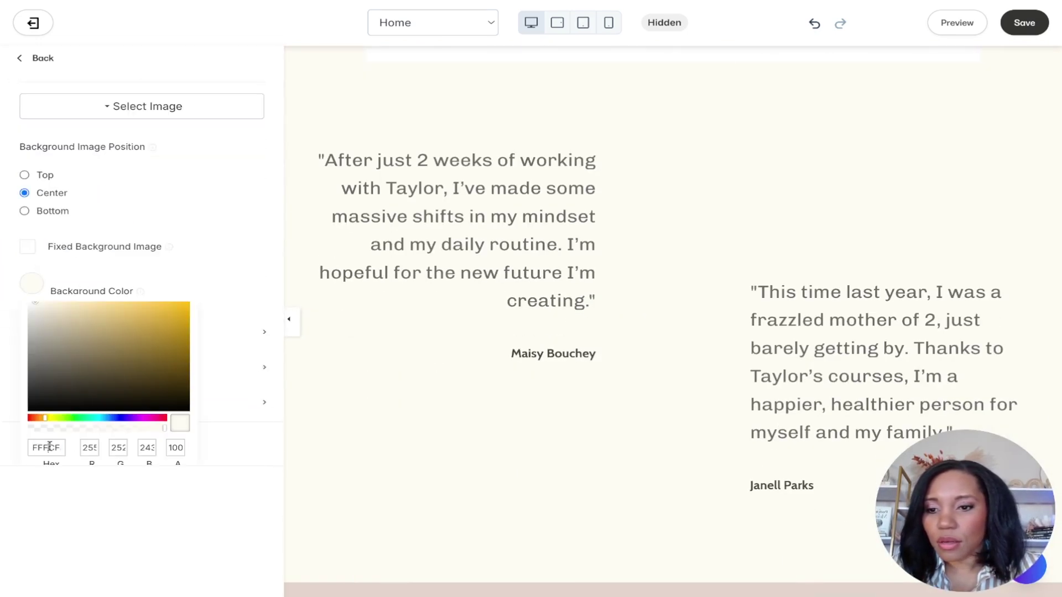
pyautogui.write('FBE5F4')
pyautogui.click(217, 257)
pyautogui.click(289, 319)
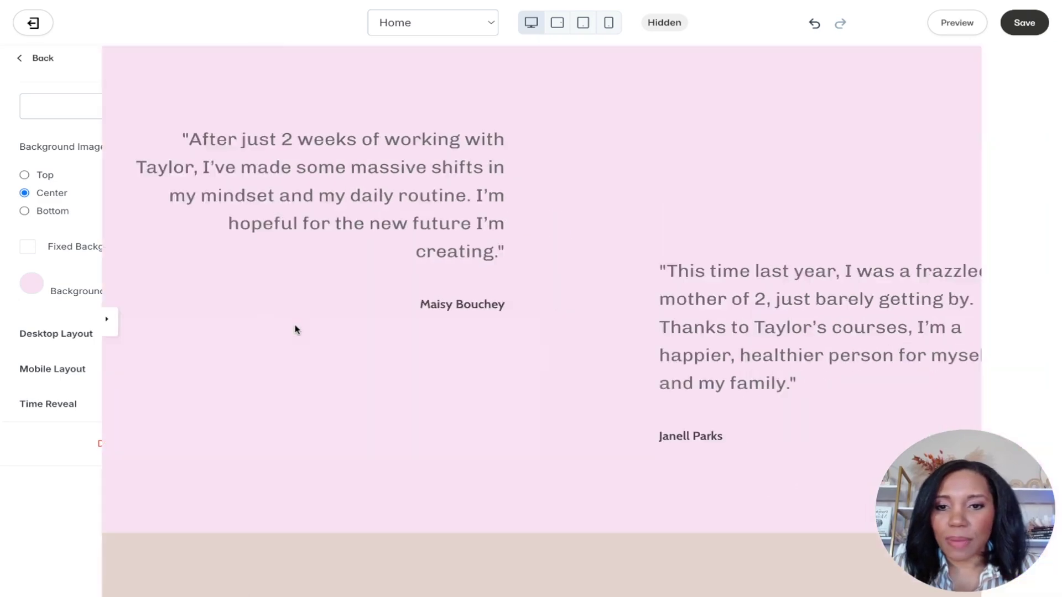
# - Paste FBE5F4 as the I'M TAYLOR bio section's background color, replacing cream
pyautogui.scroll(5, 295, 330)
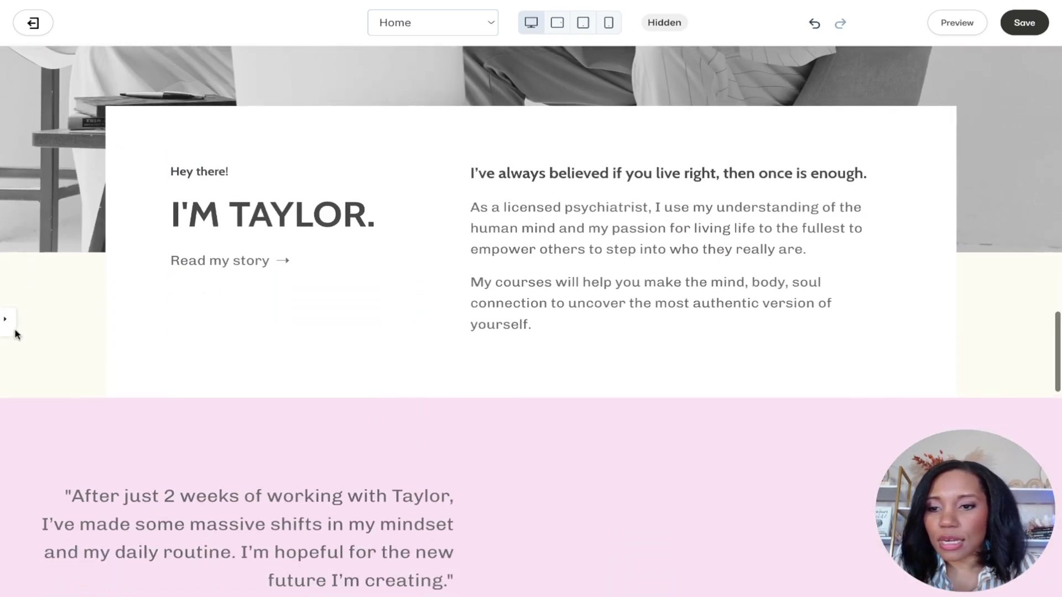
pyautogui.click(14, 332)
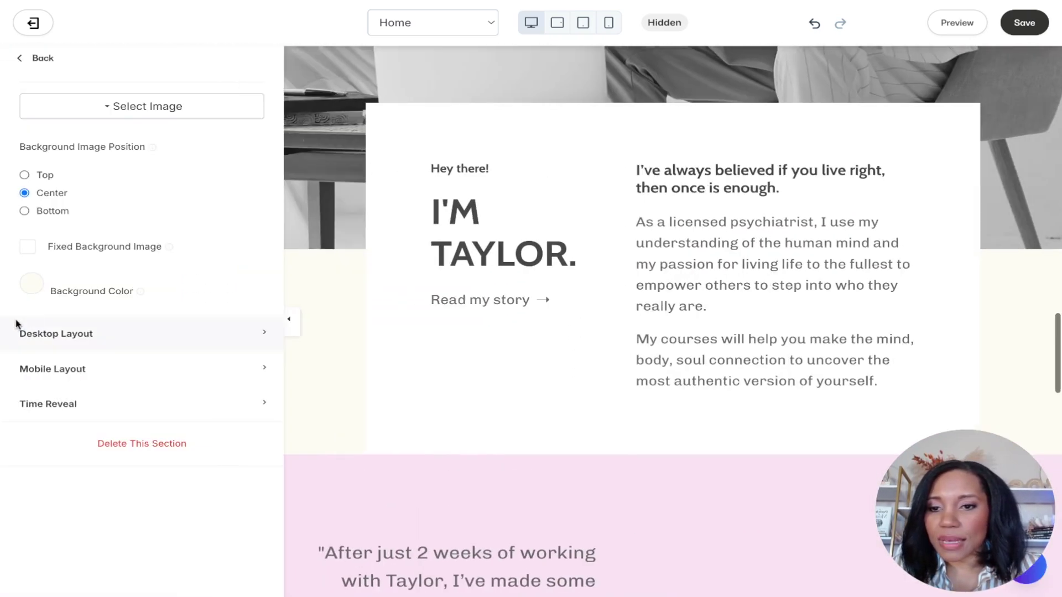
pyautogui.click(30, 285)
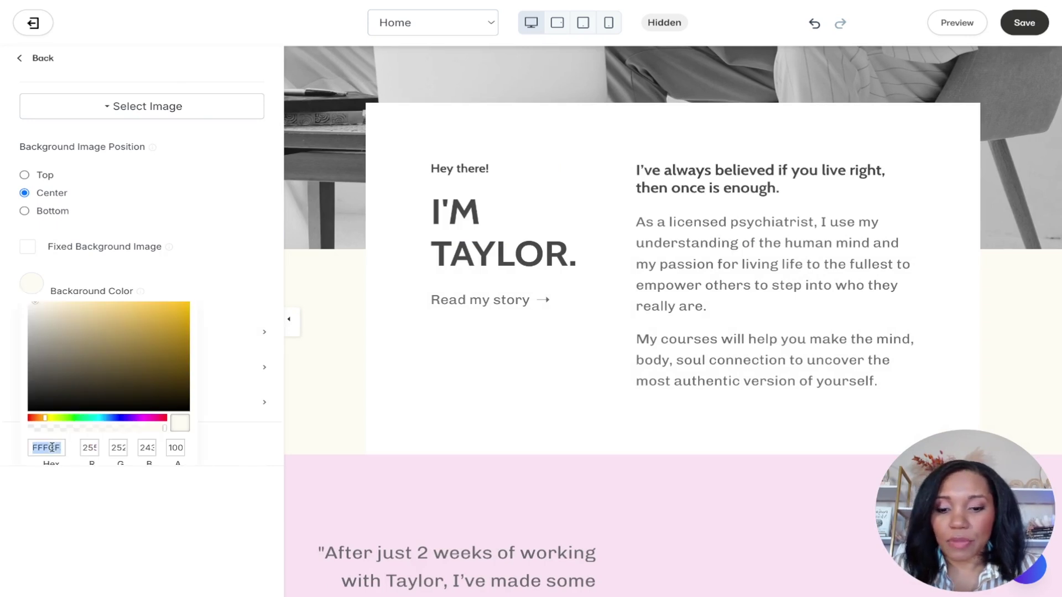
pyautogui.write('FBE5F4')
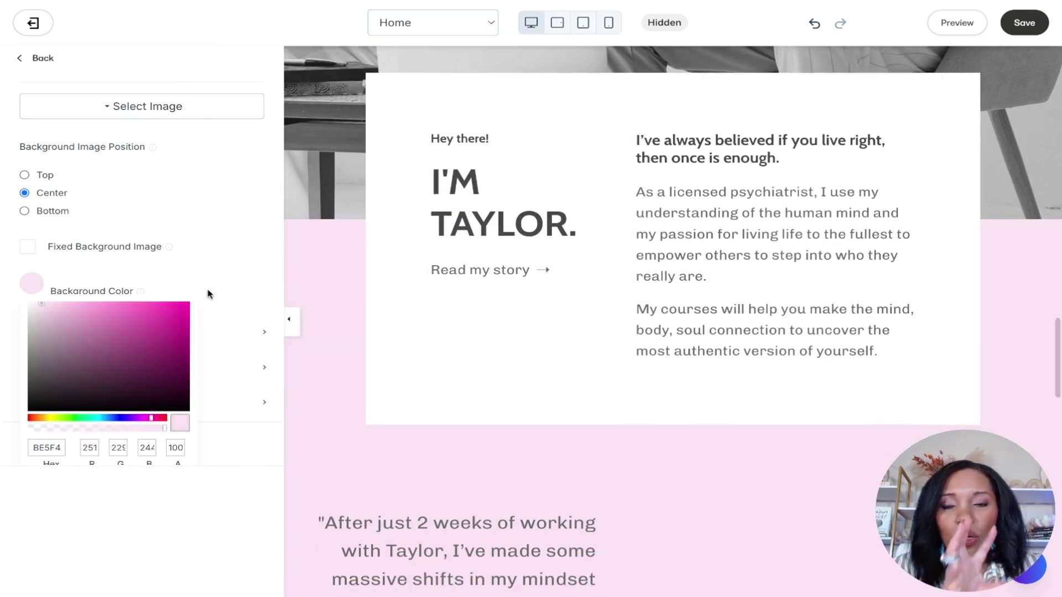
pyautogui.click(216, 275)
# - Change the LIVE YOUR BLISS offers background from beige E4D6CC to white FFFFFF
pyautogui.click(289, 319)
pyautogui.scroll(3, 450, 277)
pyautogui.scroll(-2, 427, 282)
pyautogui.scroll(-4, 427, 282)
pyautogui.click(5, 320)
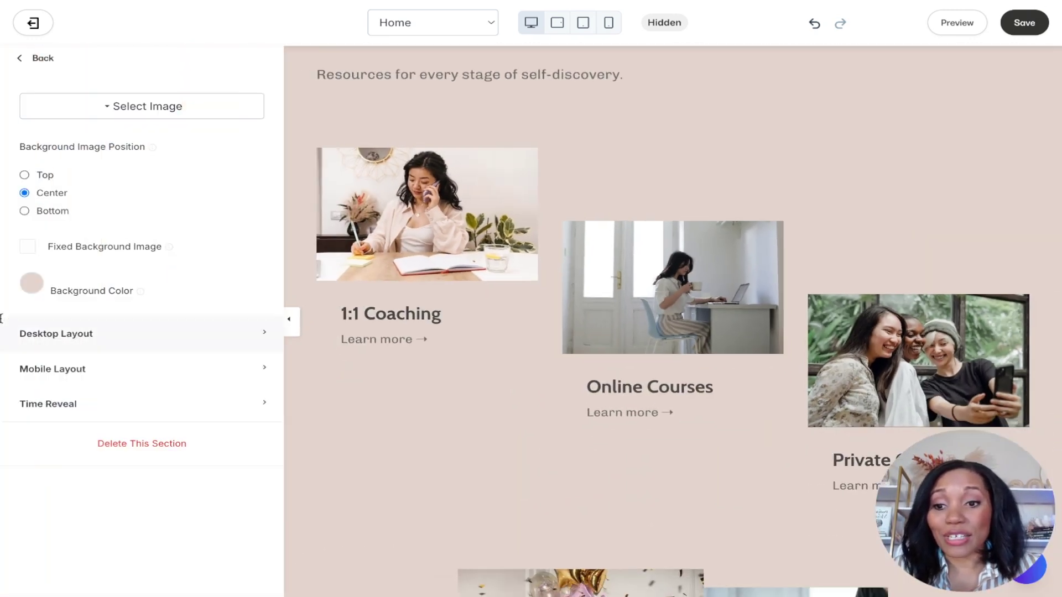
pyautogui.click(33, 285)
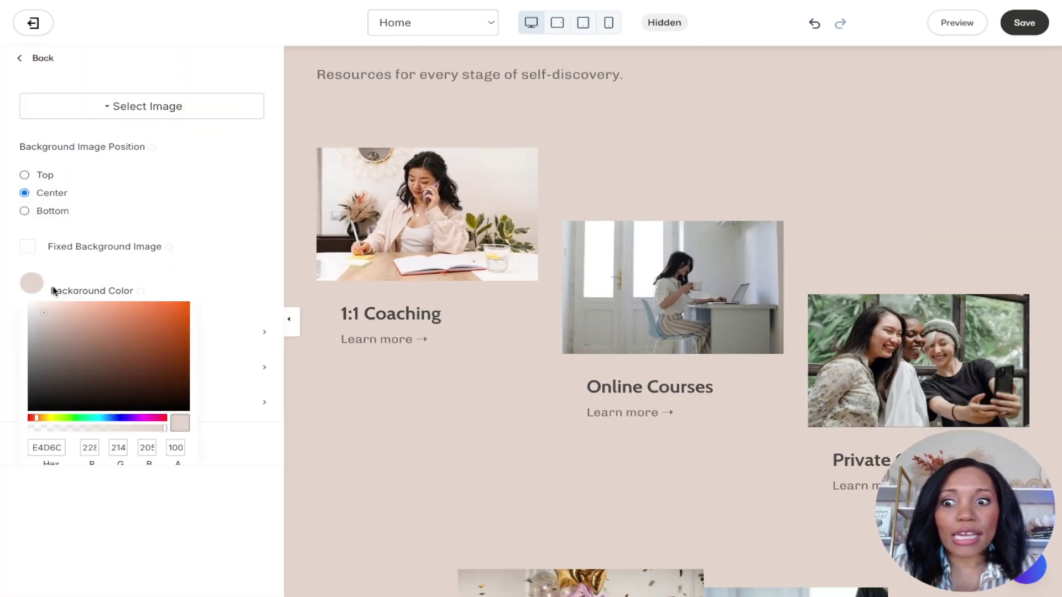
pyautogui.scroll(-2, 106, 319)
pyautogui.moveTo(35, 249); pyautogui.dragTo(29, 210)
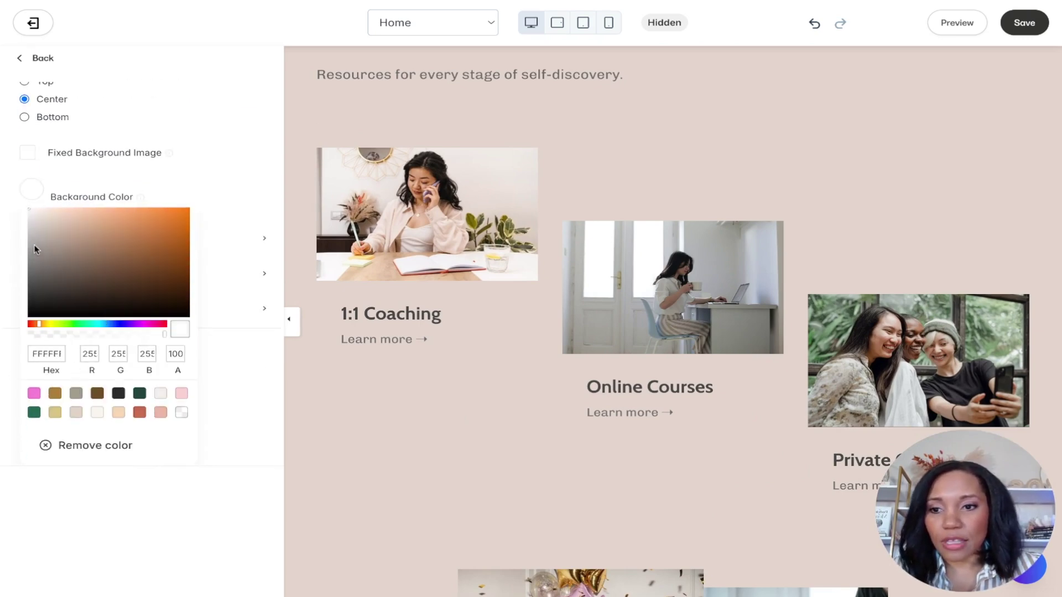
pyautogui.click(200, 182)
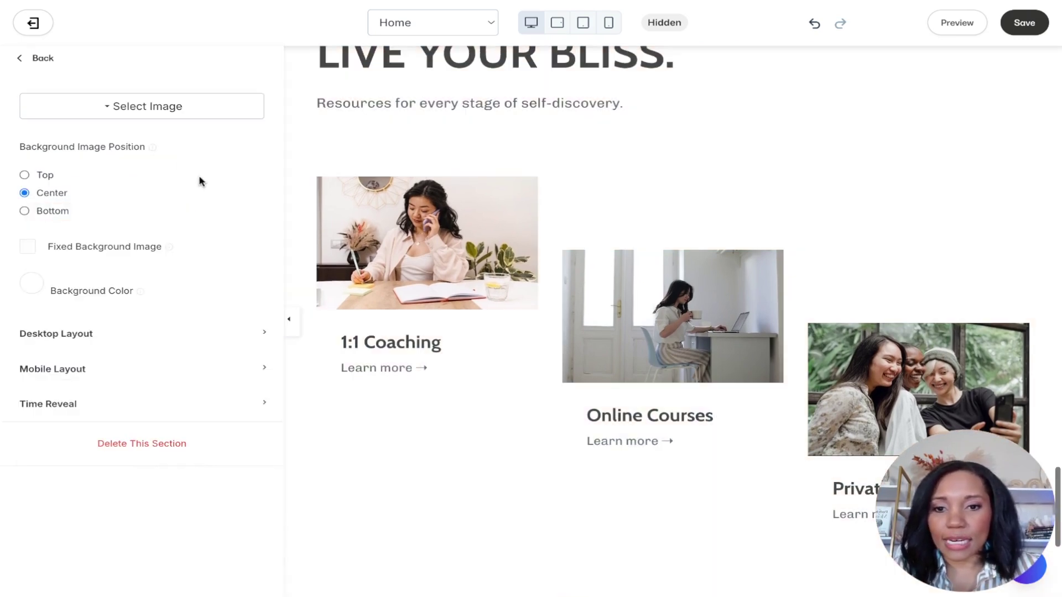
pyautogui.click(289, 319)
pyautogui.scroll(-10, 289, 319)
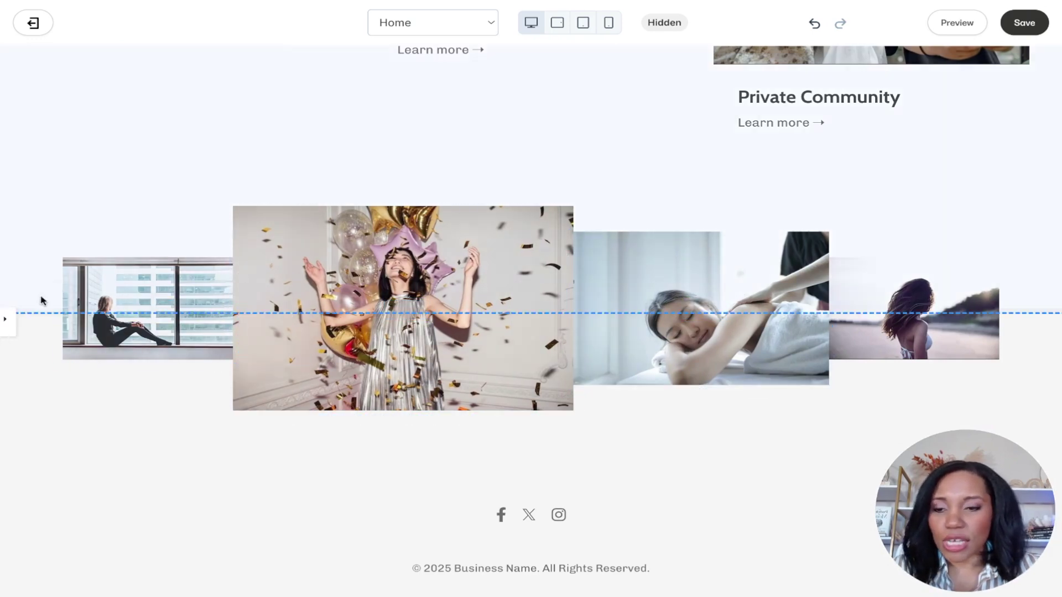
# - Undo the accidental deletion of the Offers section to restore it
pyautogui.click(5, 319)
pyautogui.click(355, 344)
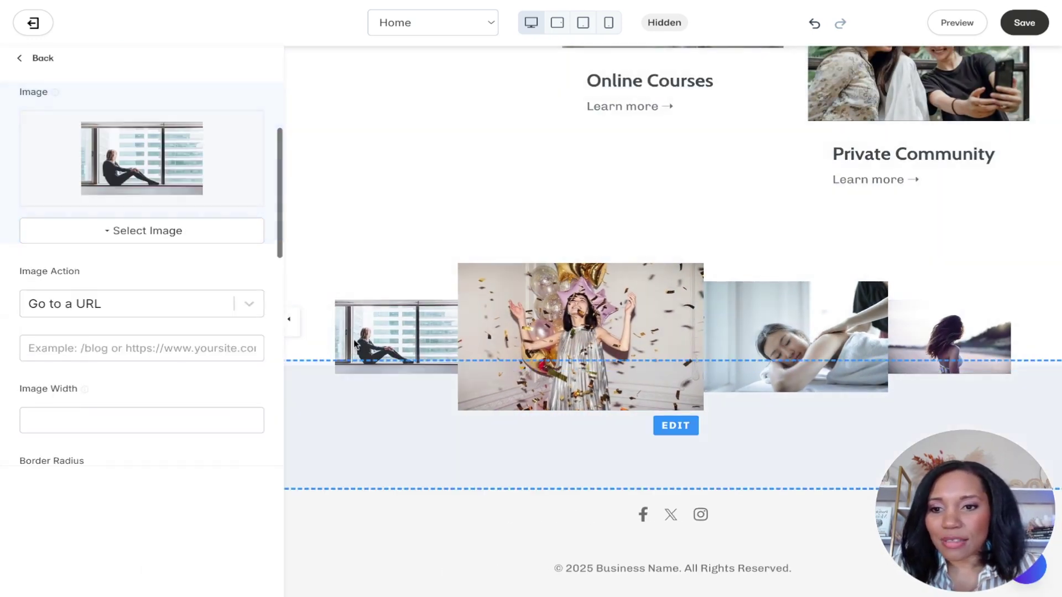
pyautogui.click(333, 269)
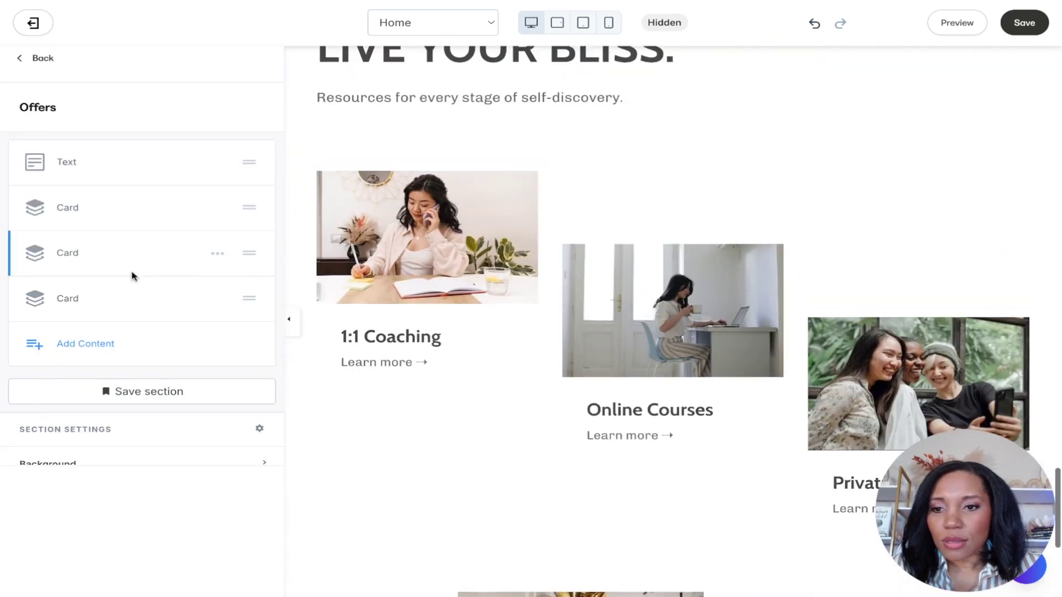
pyautogui.scroll(-3, 118, 387)
pyautogui.click(145, 446)
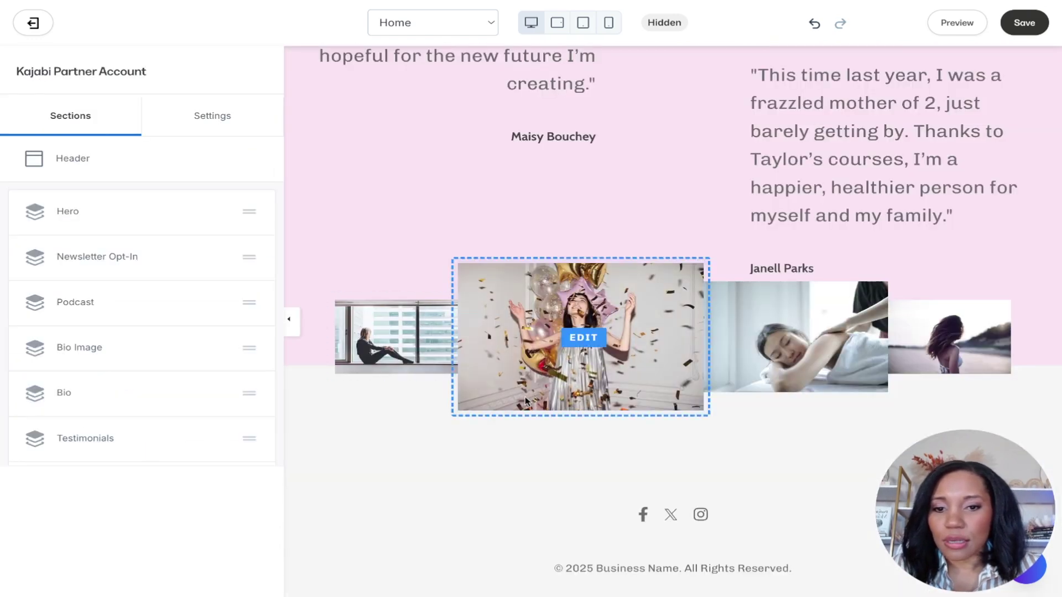
pyautogui.click(815, 25)
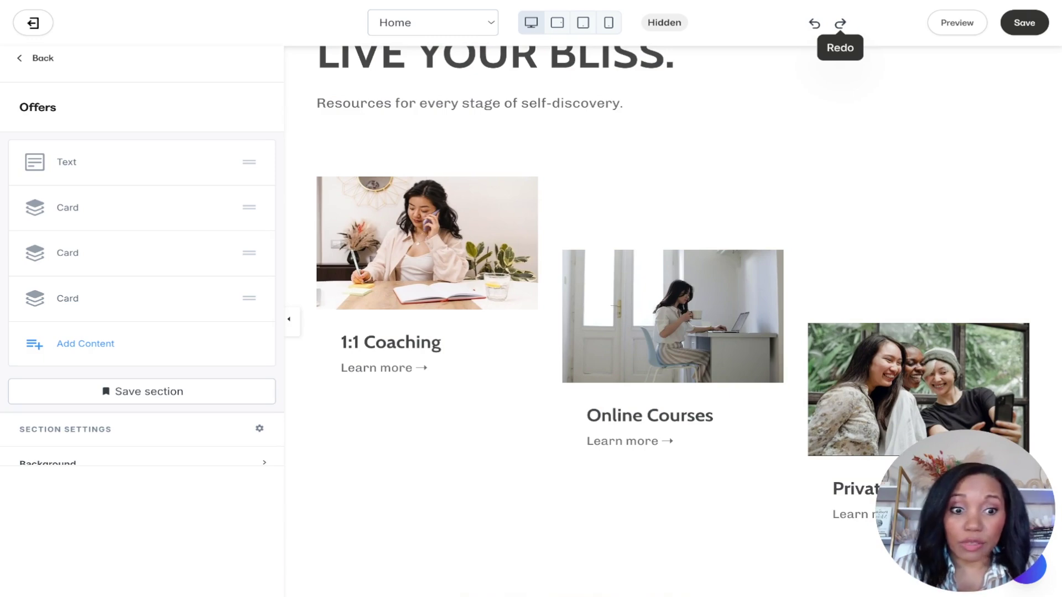
# - Delete the Images photo-strip section from the Home page's section list
pyautogui.scroll(-6, 443, 286)
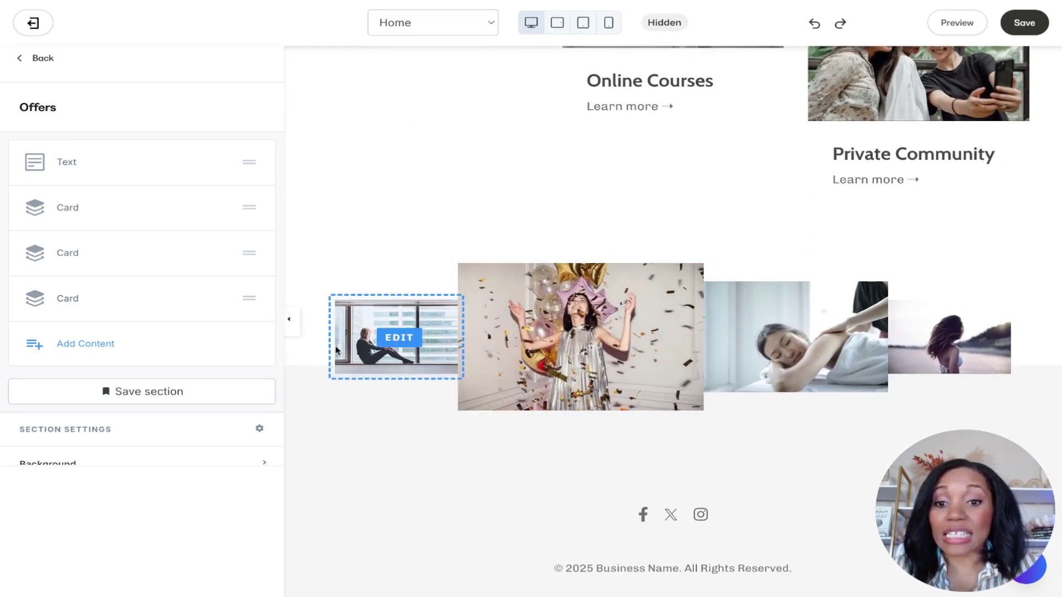
pyautogui.click(365, 328)
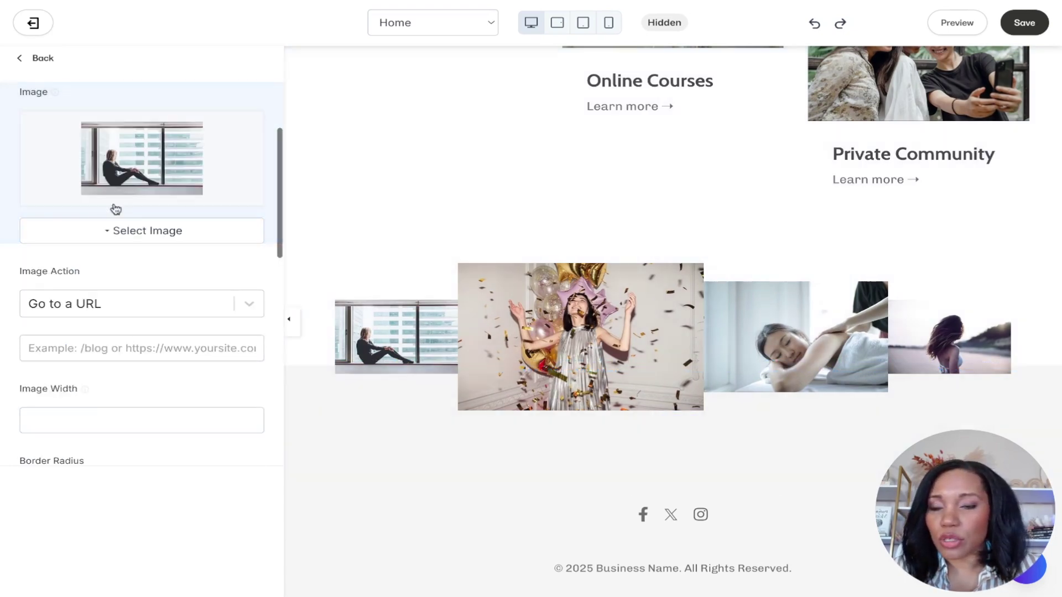
pyautogui.scroll(3, 76, 186)
pyautogui.click(38, 62)
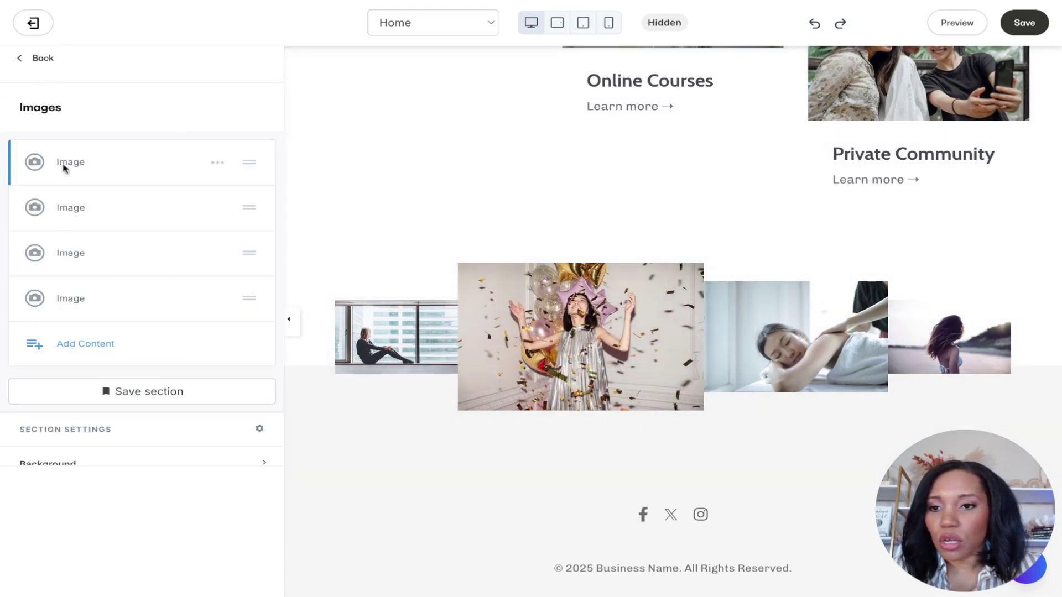
pyautogui.click(44, 58)
pyautogui.scroll(-5, 73, 258)
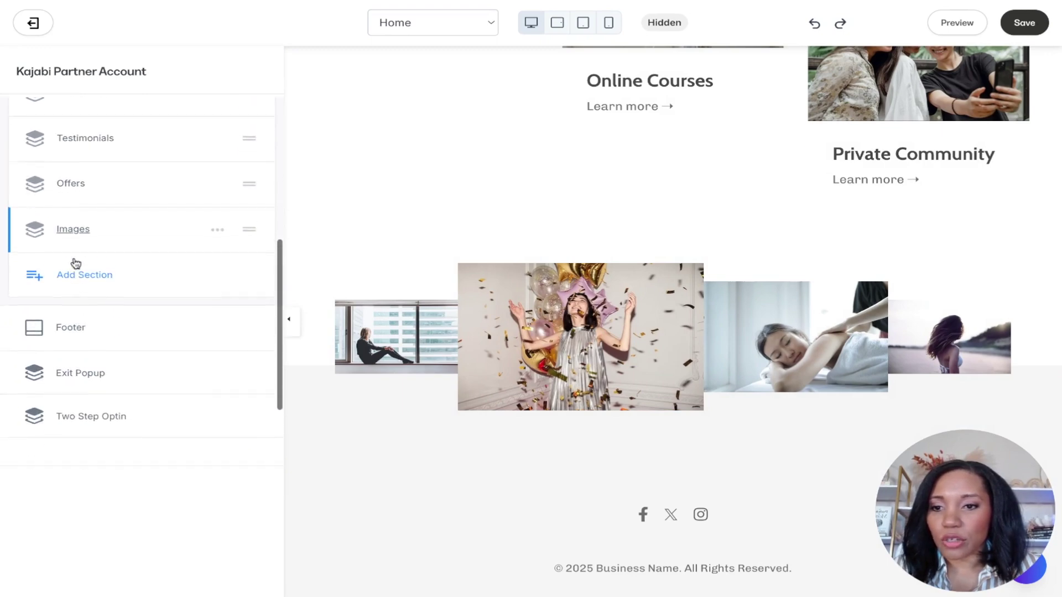
pyautogui.click(216, 249)
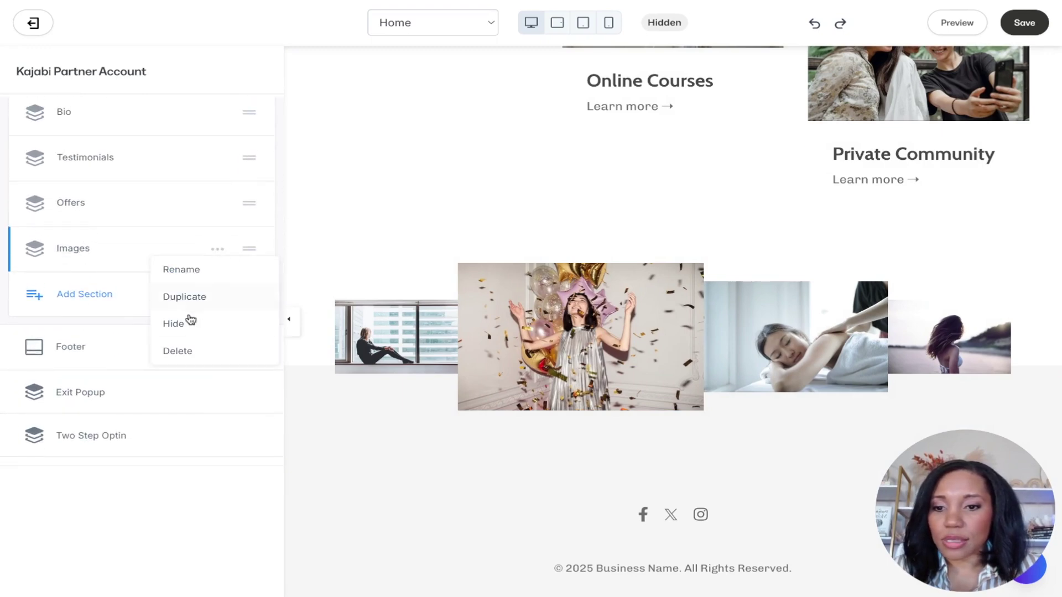
pyautogui.click(178, 351)
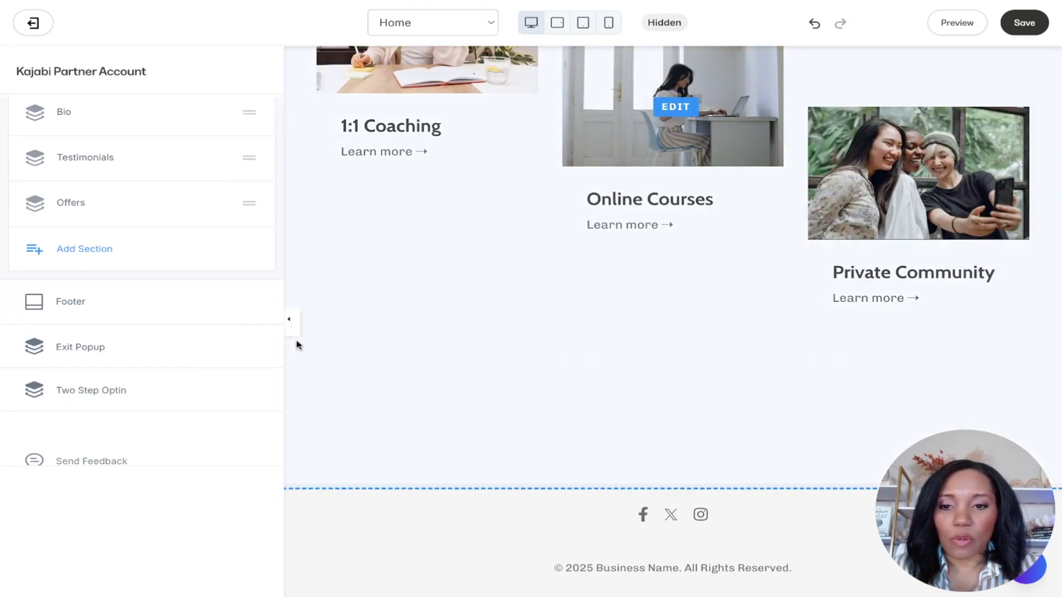
pyautogui.click(444, 342)
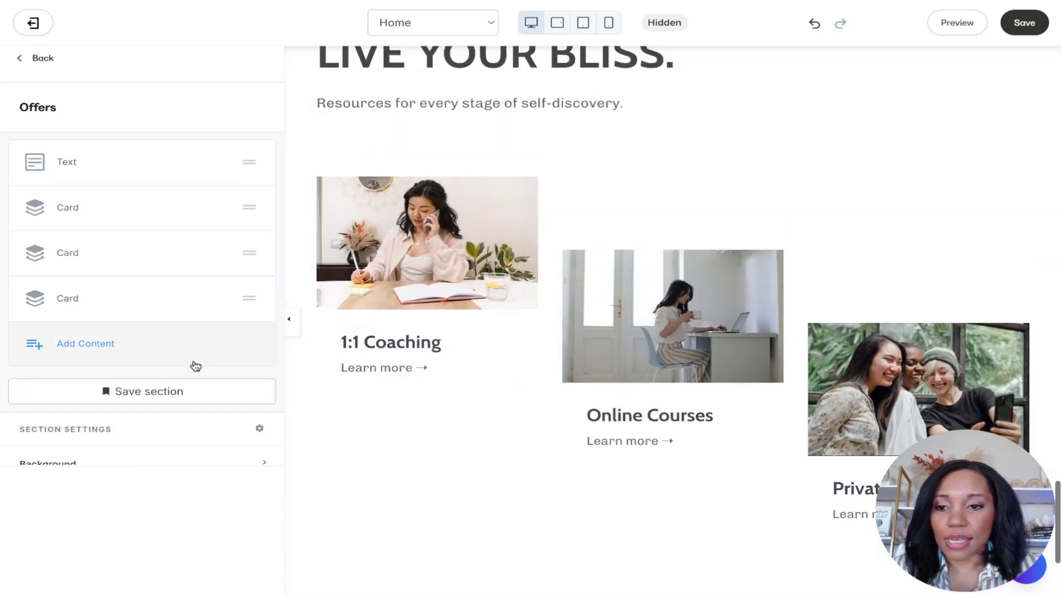
# - Set the Offers section's bottom Desktop Section Padding to 0
pyautogui.scroll(-3, 194, 365)
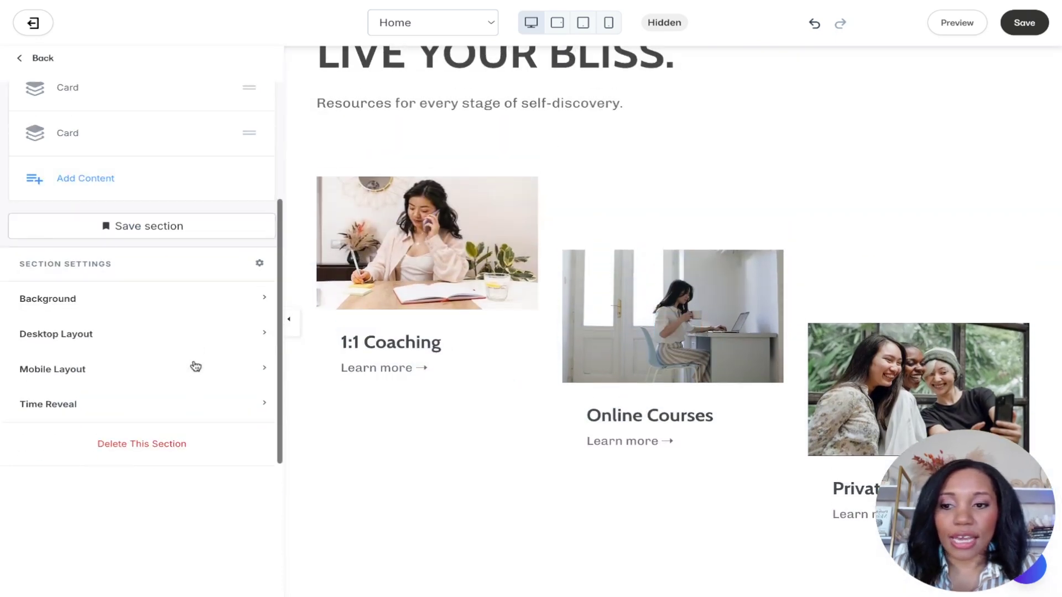
pyautogui.click(87, 344)
pyautogui.scroll(-4, 87, 349)
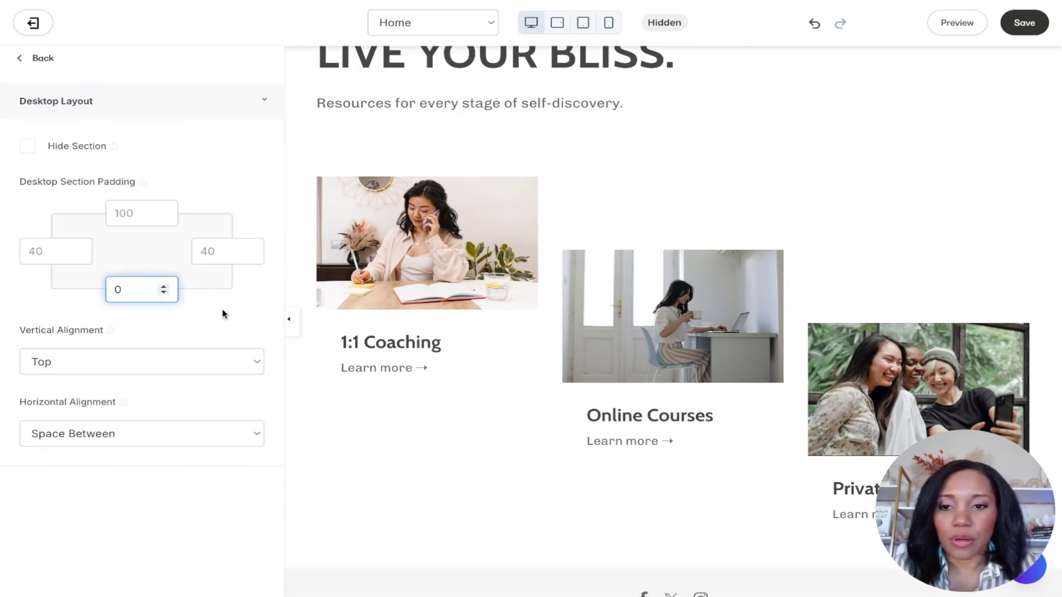
pyautogui.click(289, 319)
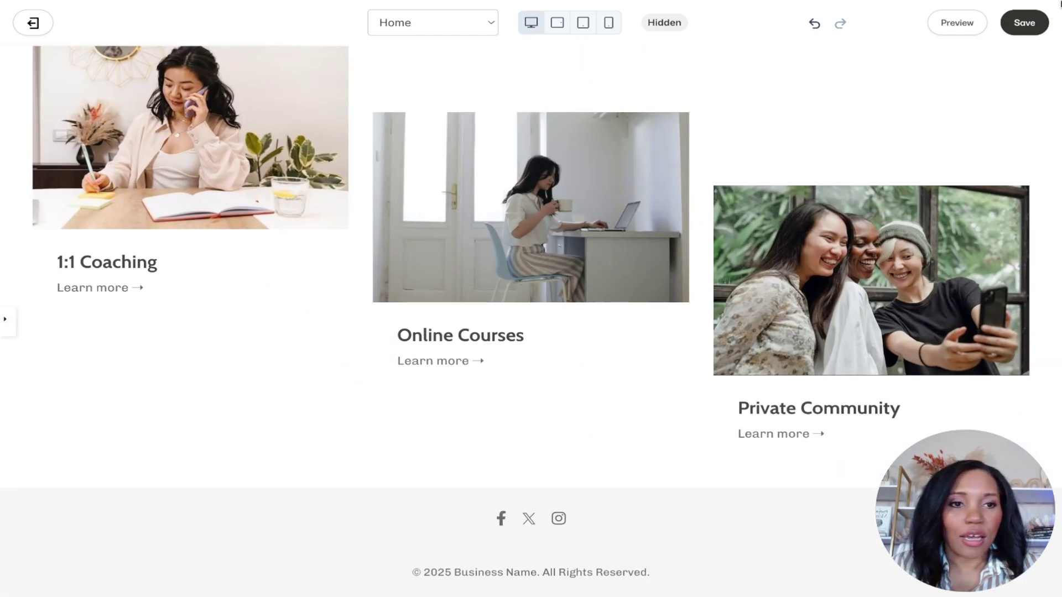
# - Save the homepage changes and scroll through the page to review them
pyautogui.click(1024, 22)
pyautogui.scroll(10, 526, 339)
pyautogui.scroll(-10, 235, 410)
pyautogui.scroll(20, 57, 467)
pyautogui.scroll(-2, 28, 325)
pyautogui.scroll(-8, 318, 432)
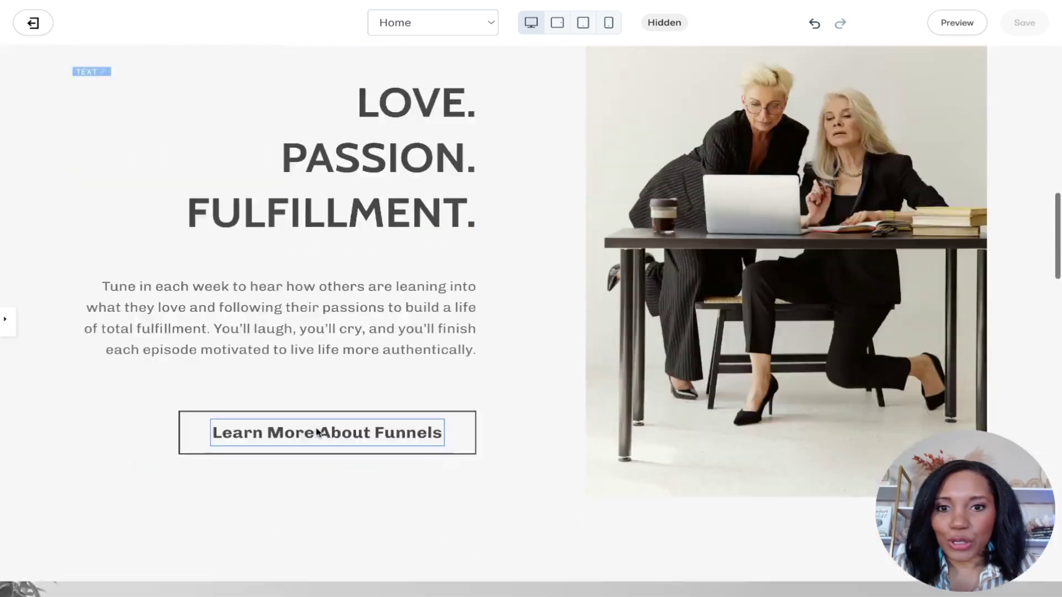
pyautogui.scroll(-15, 318, 432)
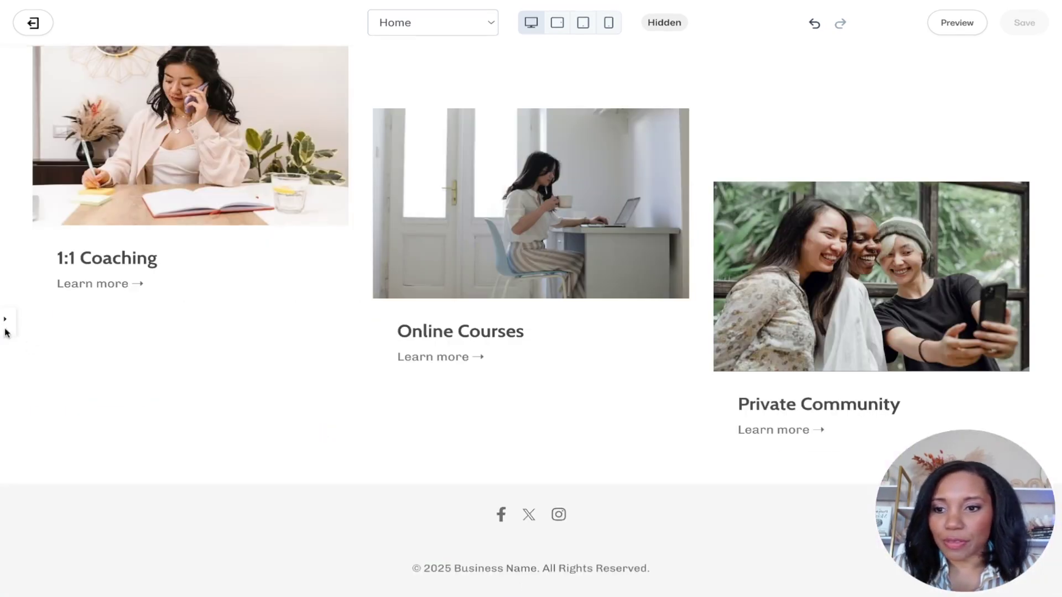
# - Set the footer's Powered by Kajabi Text Color to black (000000)
pyautogui.click(6, 324)
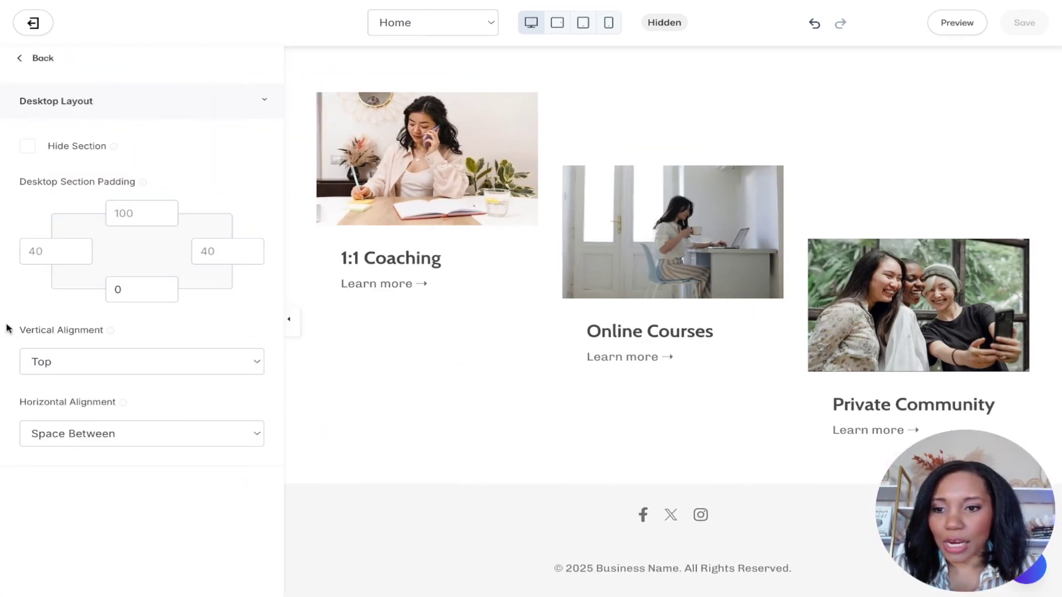
pyautogui.click(355, 524)
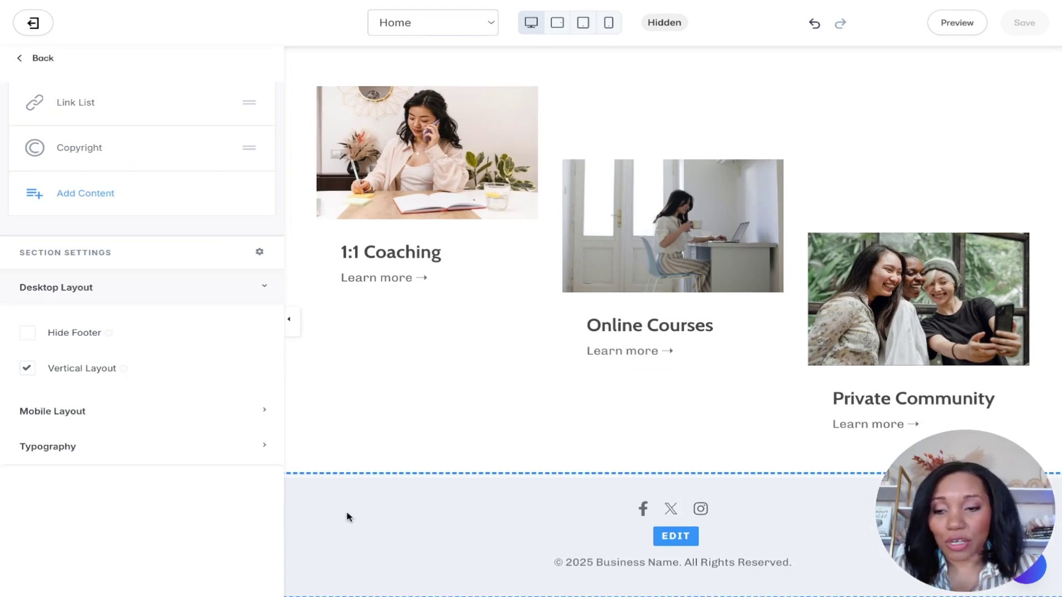
pyautogui.scroll(5, 117, 301)
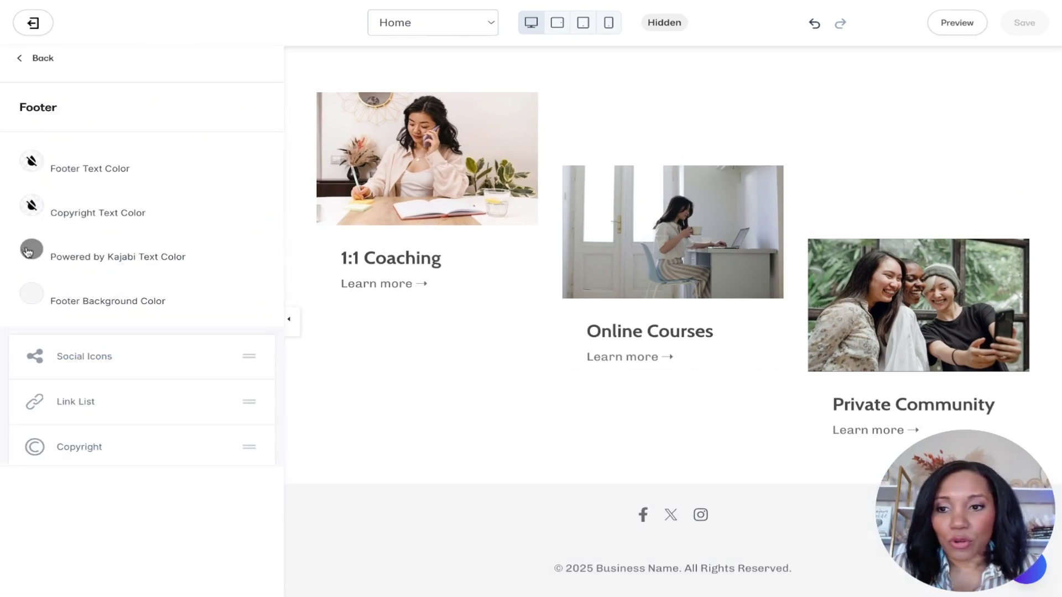
pyautogui.click(27, 250)
pyautogui.moveTo(52, 366); pyautogui.dragTo(50, 378)
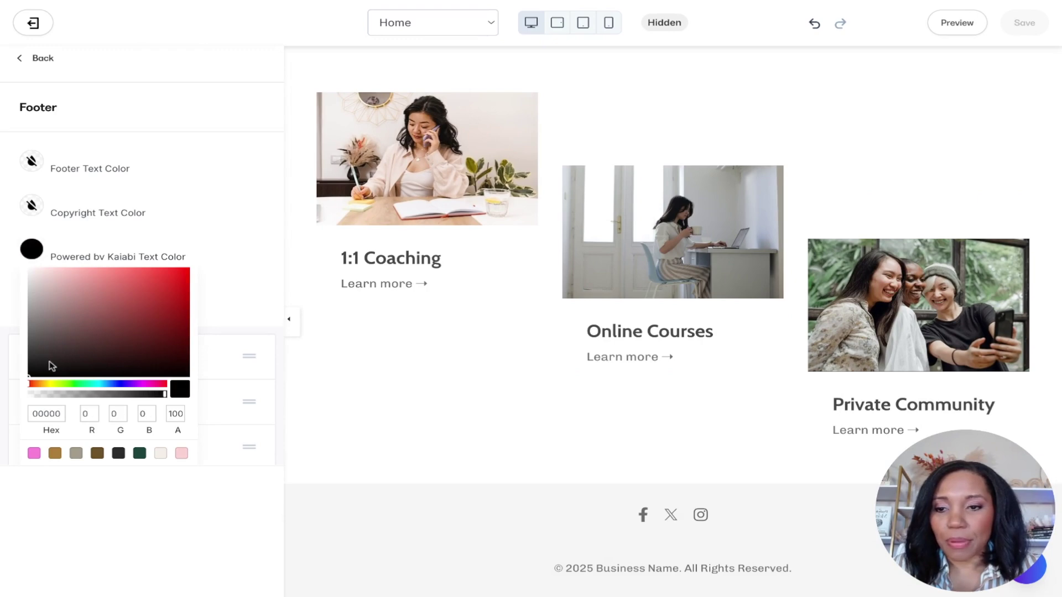
pyautogui.click(232, 252)
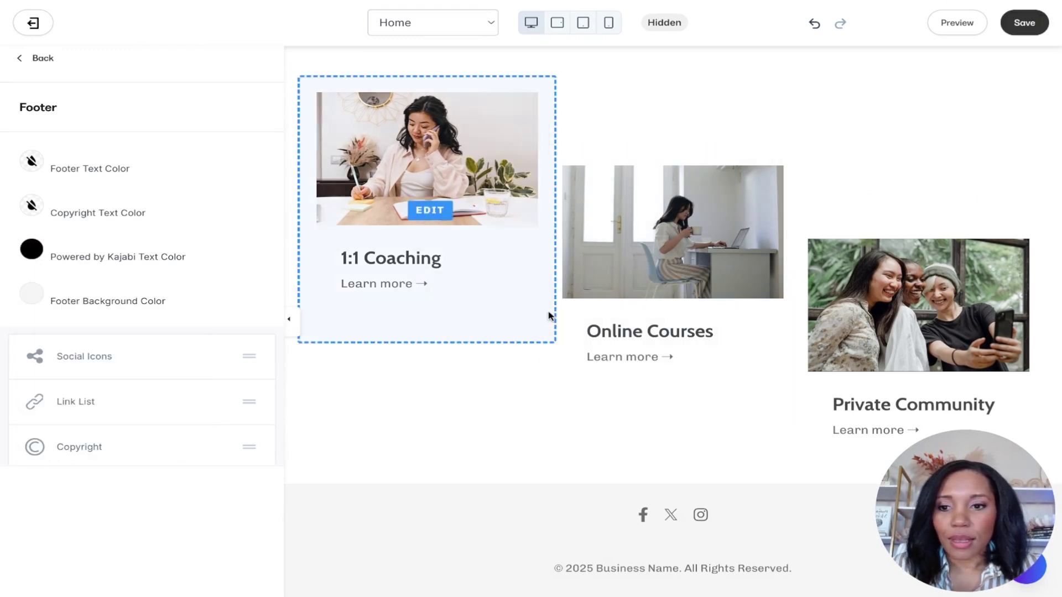
# - Make the Footer Background Color black (000000) and save the homepage
pyautogui.click(34, 294)
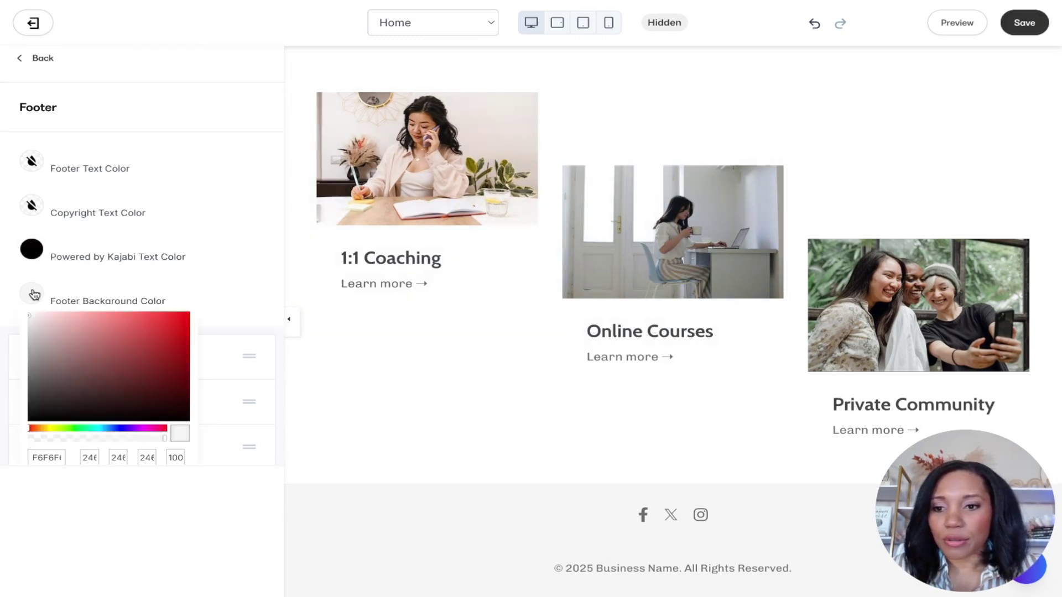
pyautogui.click(55, 364)
pyautogui.click(171, 259)
pyautogui.scroll(-4, 154, 280)
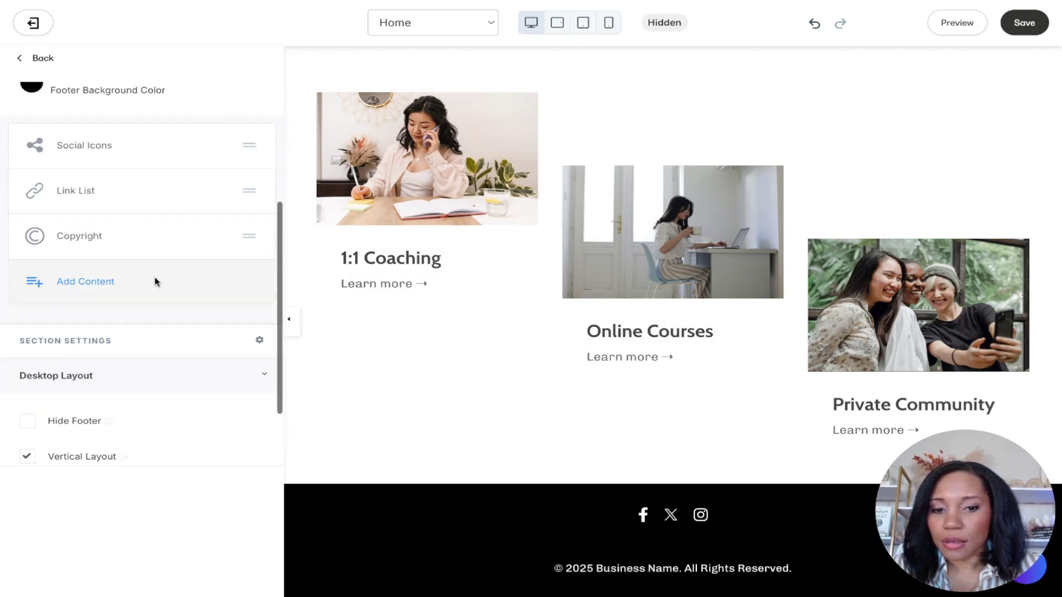
pyautogui.click(1002, 21)
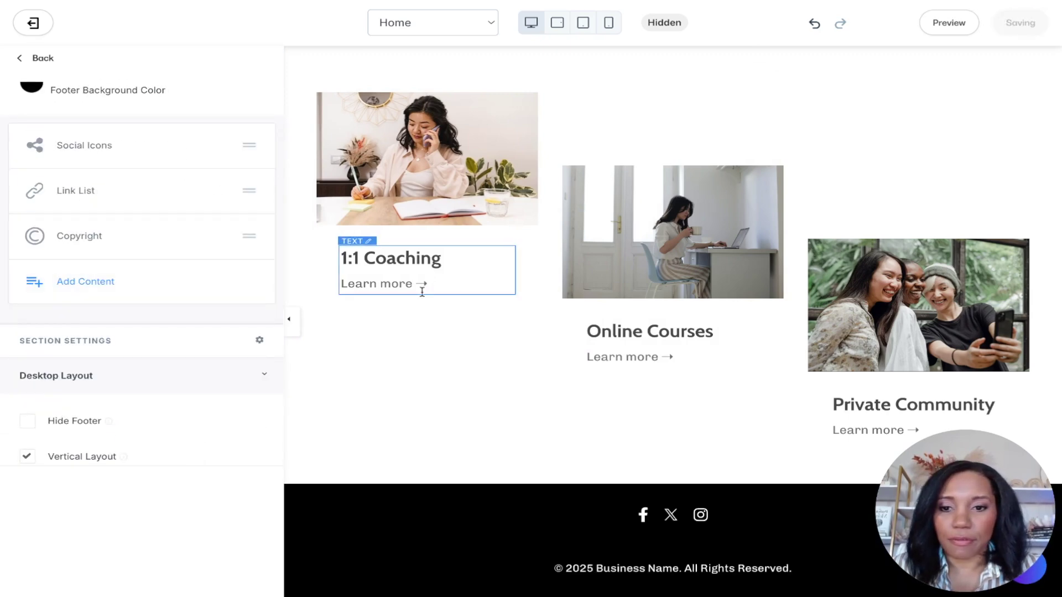
pyautogui.click(294, 323)
pyautogui.scroll(10, 295, 325)
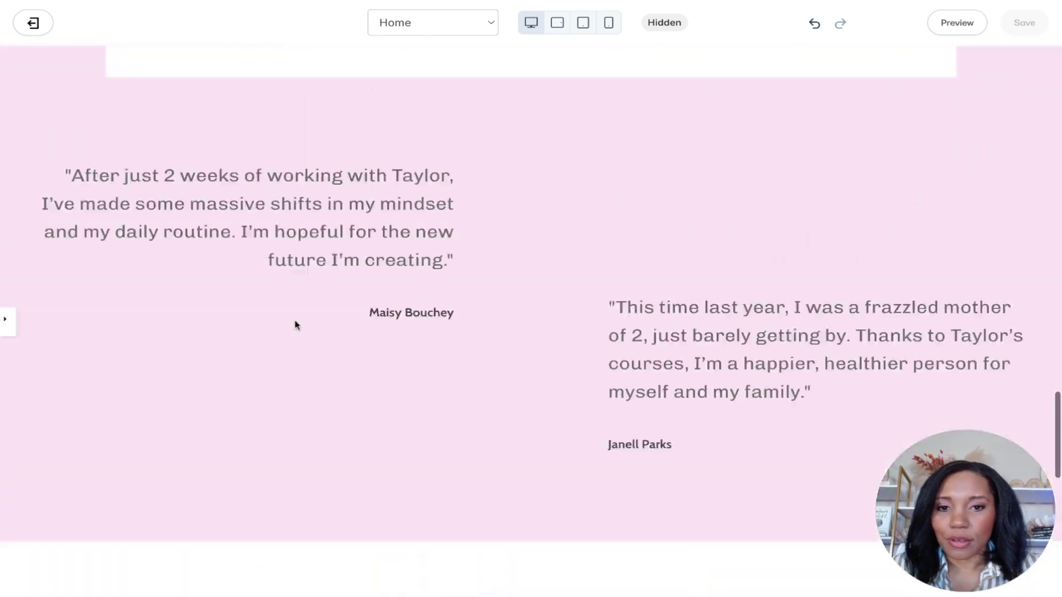
pyautogui.scroll(15, 531, 321)
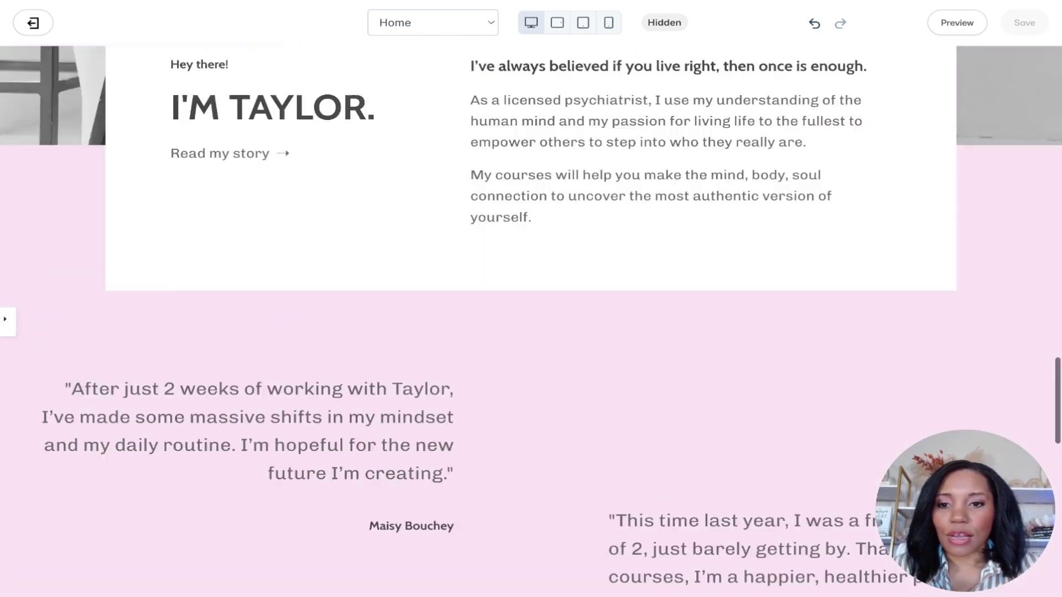